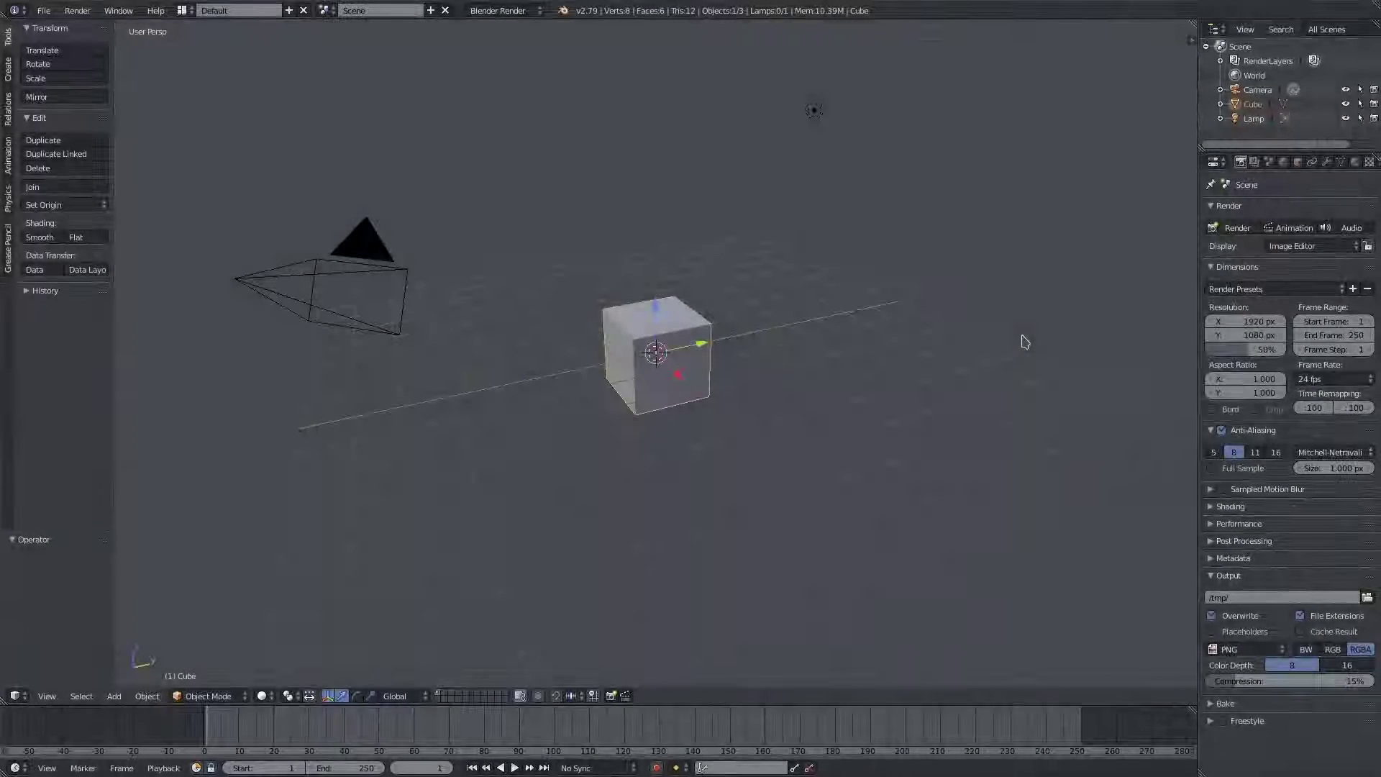
# - Delete the default cube and lamp from the scene
pyautogui.moveTo(768, 465)
pyautogui.mouseDown(button='middle')
pyautogui.moveTo(740, 471)
pyautogui.moveTo(858, 469)
pyautogui.moveTo(886, 421)
pyautogui.moveTo(775, 439)
pyautogui.mouseUp(button='middle')
pyautogui.scroll(-3, 772, 430)
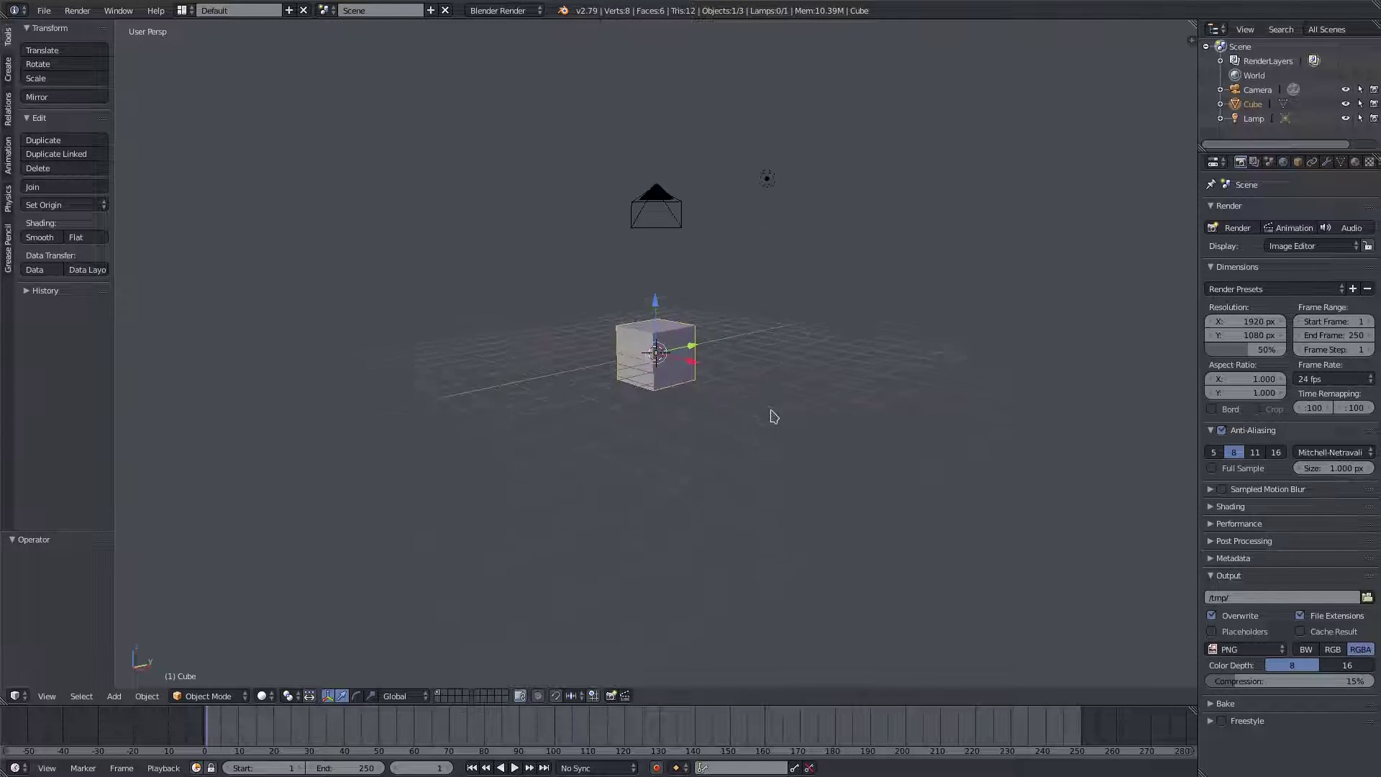
pyautogui.moveTo(558, 227); pyautogui.dragTo(699, 343, button='middle')
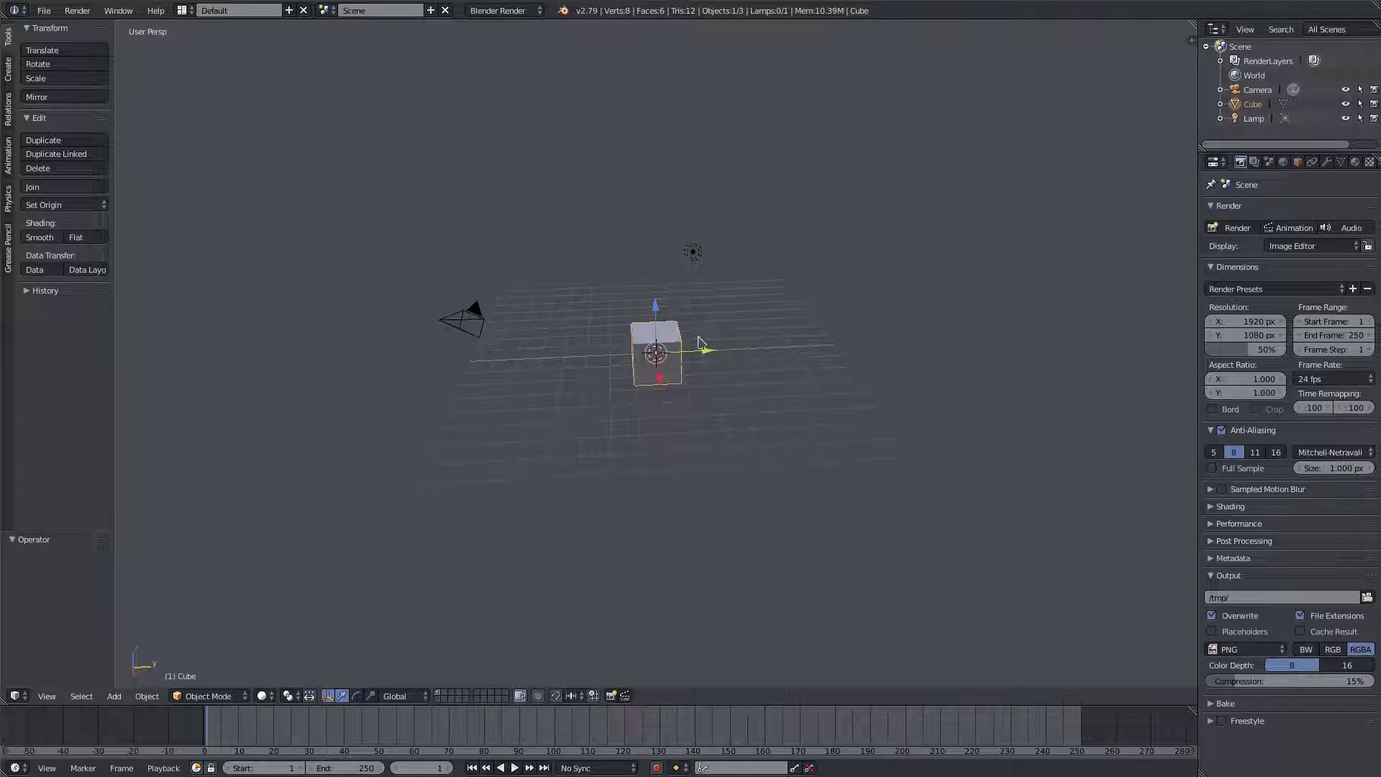
pyautogui.keyDown('shift'); pyautogui.rightClick(692, 251); pyautogui.keyUp('shift')
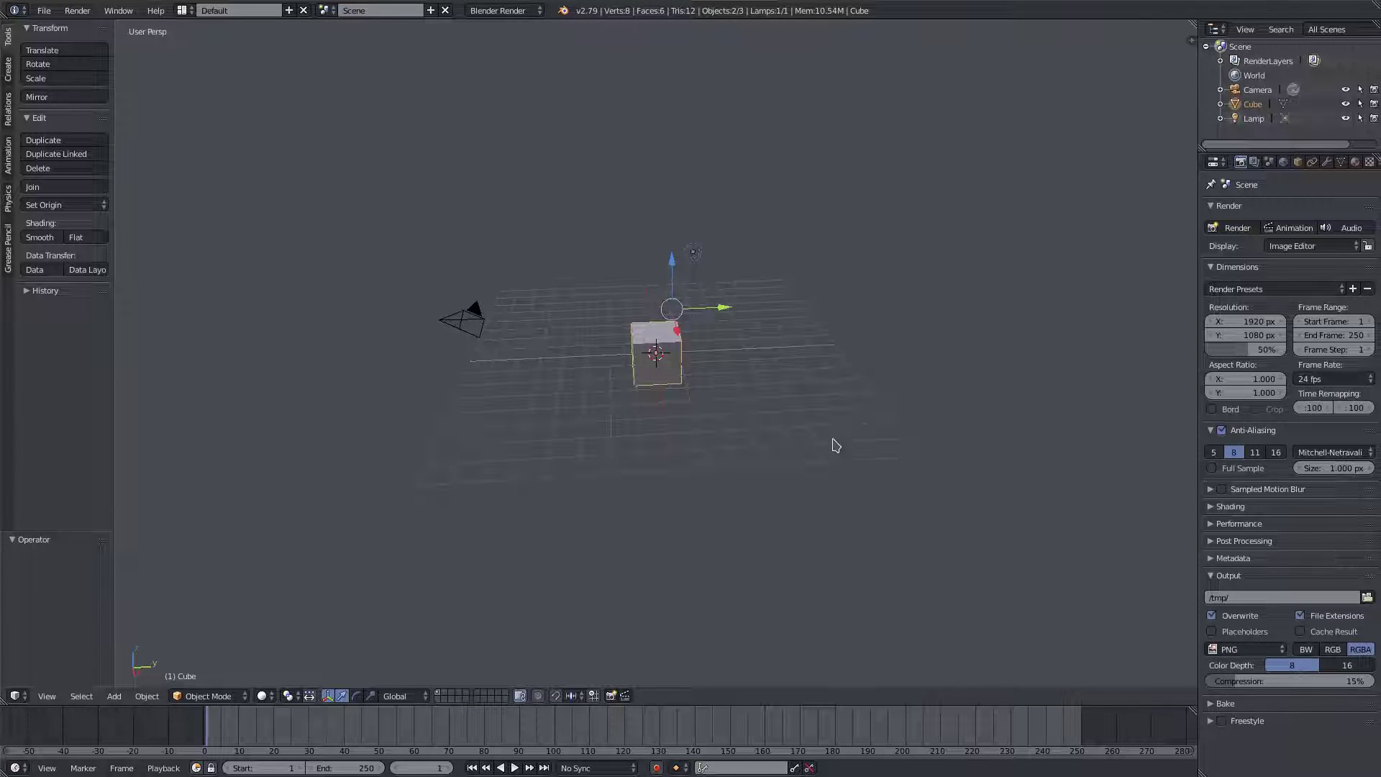
pyautogui.moveTo(810, 422); pyautogui.dragTo(768, 415, button='middle')
pyautogui.press('x')
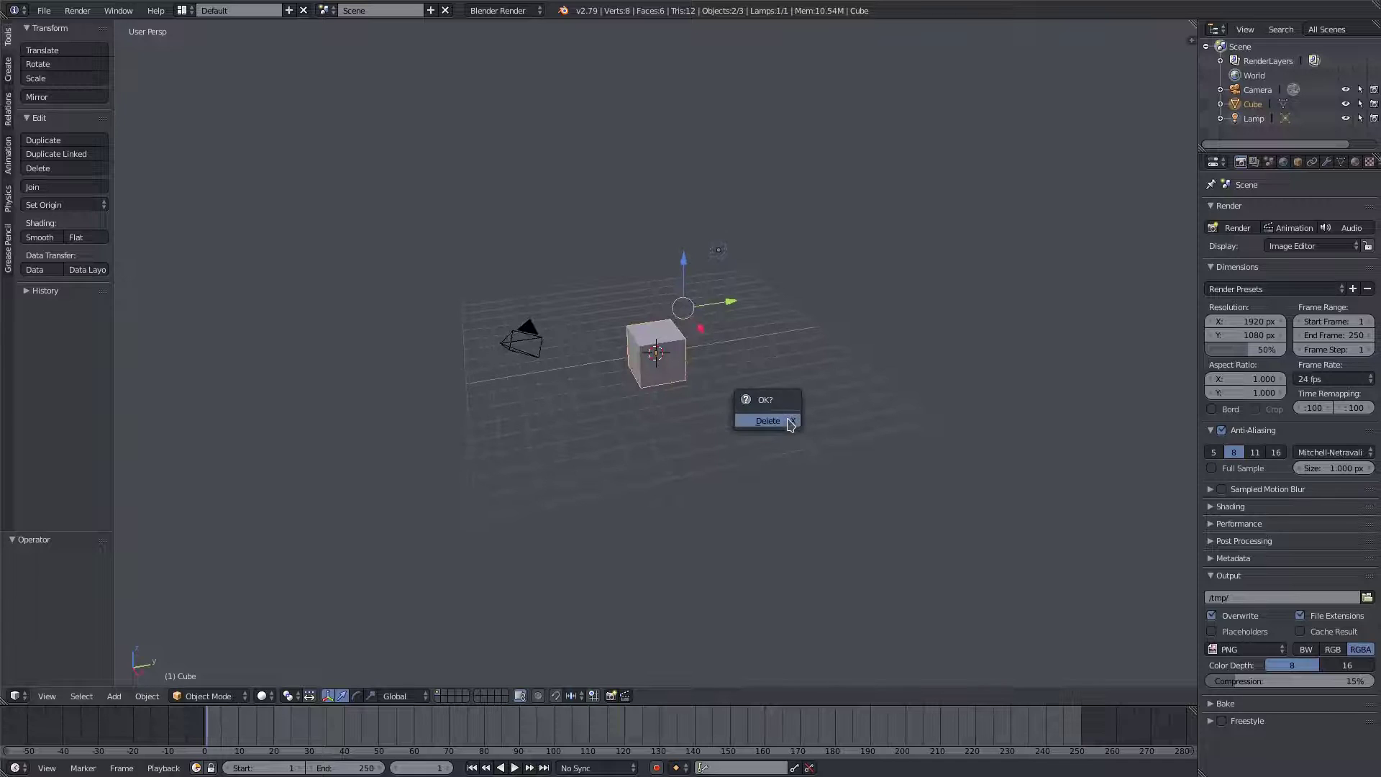
pyautogui.click(768, 412)
# - Clear the camera's rotation and location and rotate it 90° about the X axis
pyautogui.rightClick(523, 365)
pyautogui.moveTo(525, 359); pyautogui.dragTo(551, 361, button='middle')
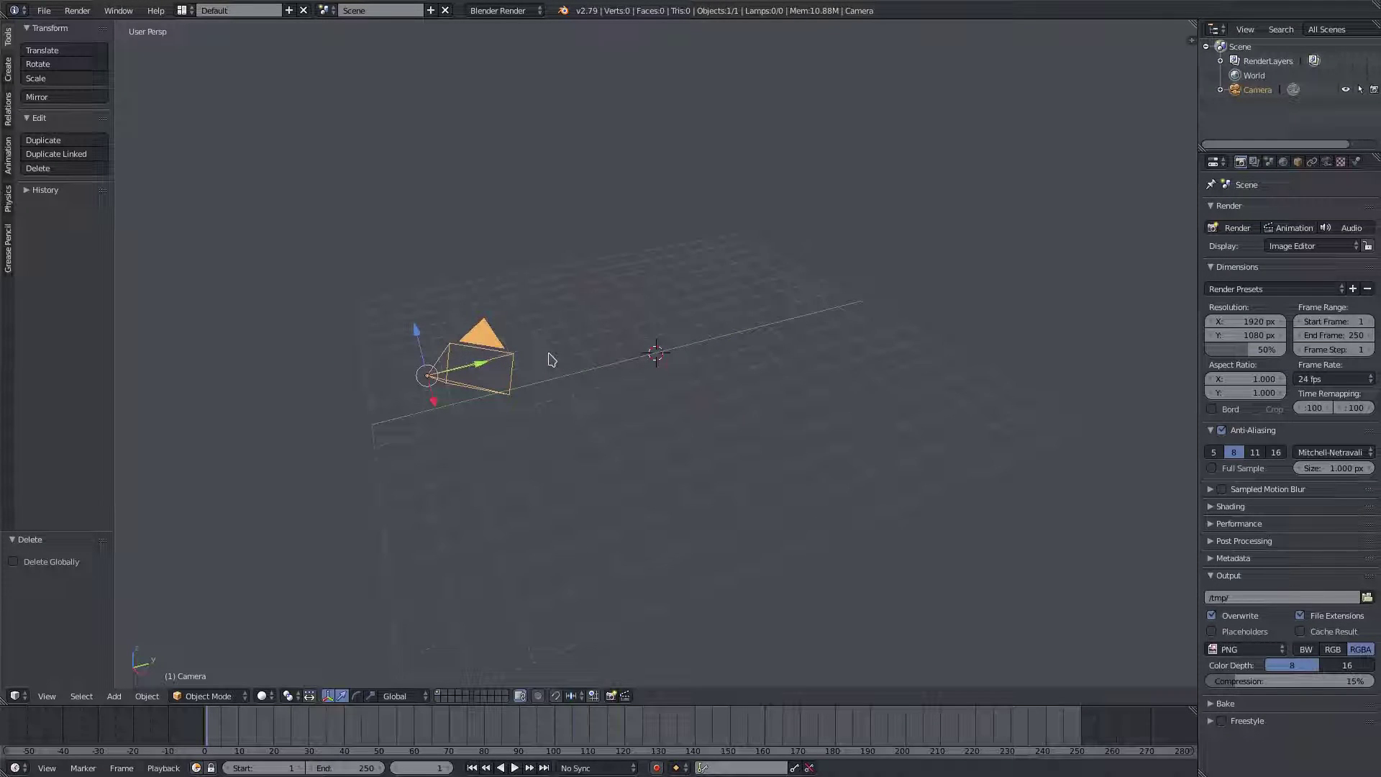
pyautogui.hotkey('alt', 'r')
pyautogui.hotkey('alt', 'g')
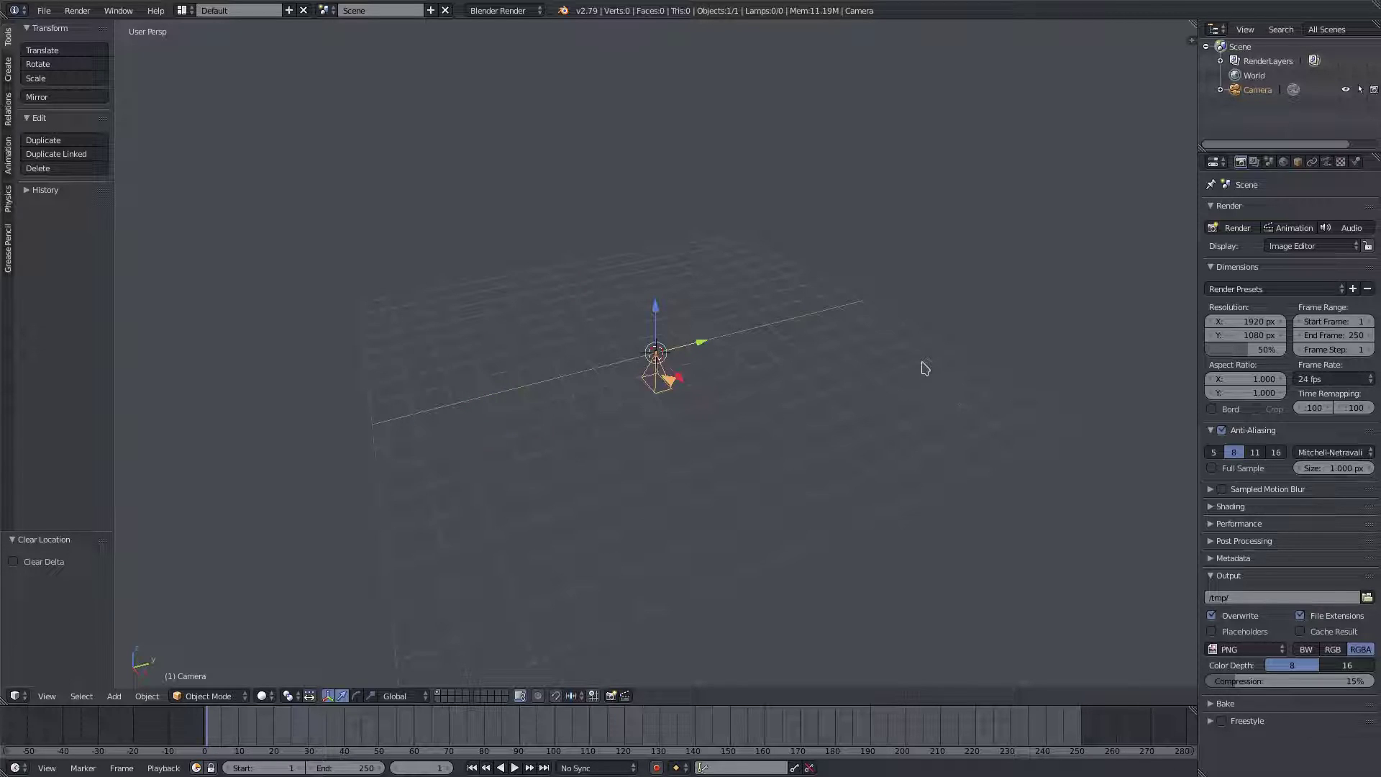
pyautogui.write('rx90')
pyautogui.press('Return')
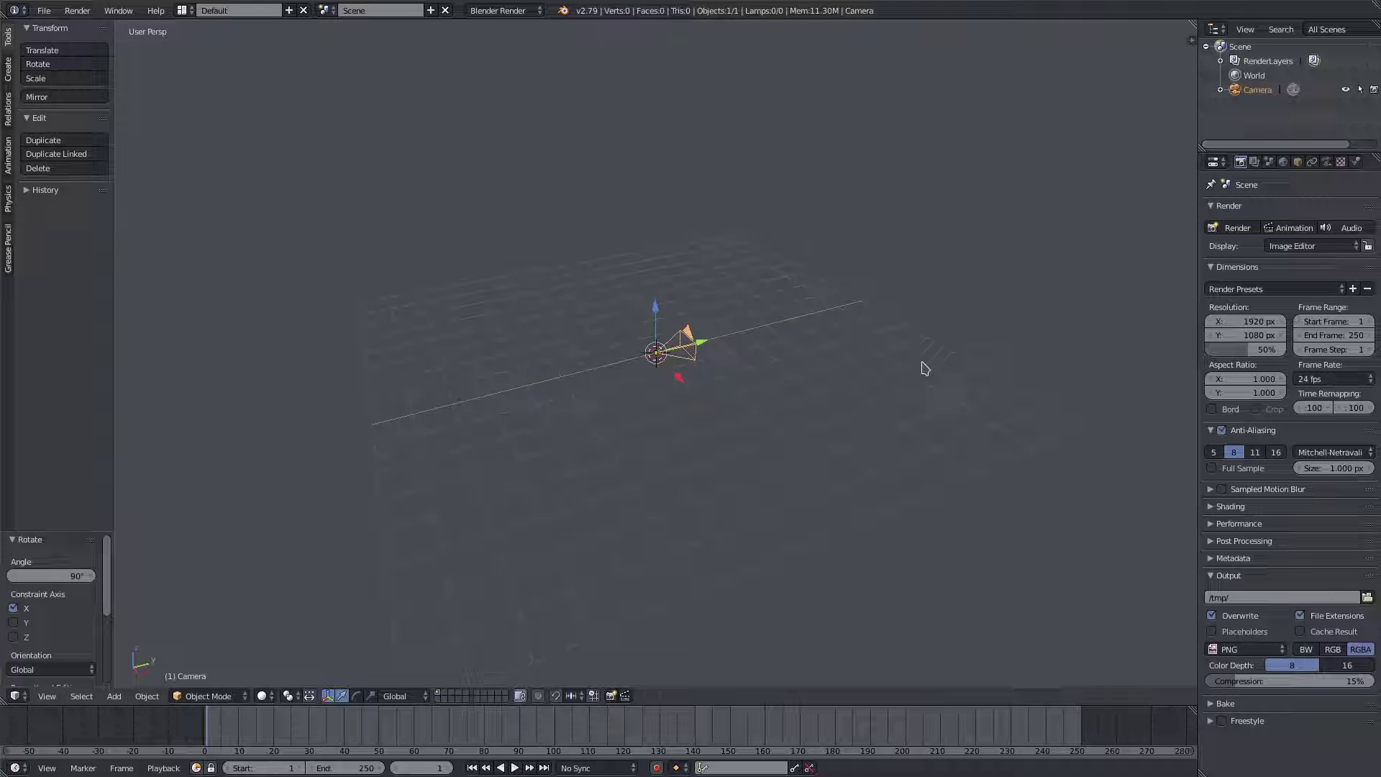
# - Move the camera about 9.3 units in the negative Y direction and switch to the camera view
pyautogui.press('g')
pyautogui.press('y')
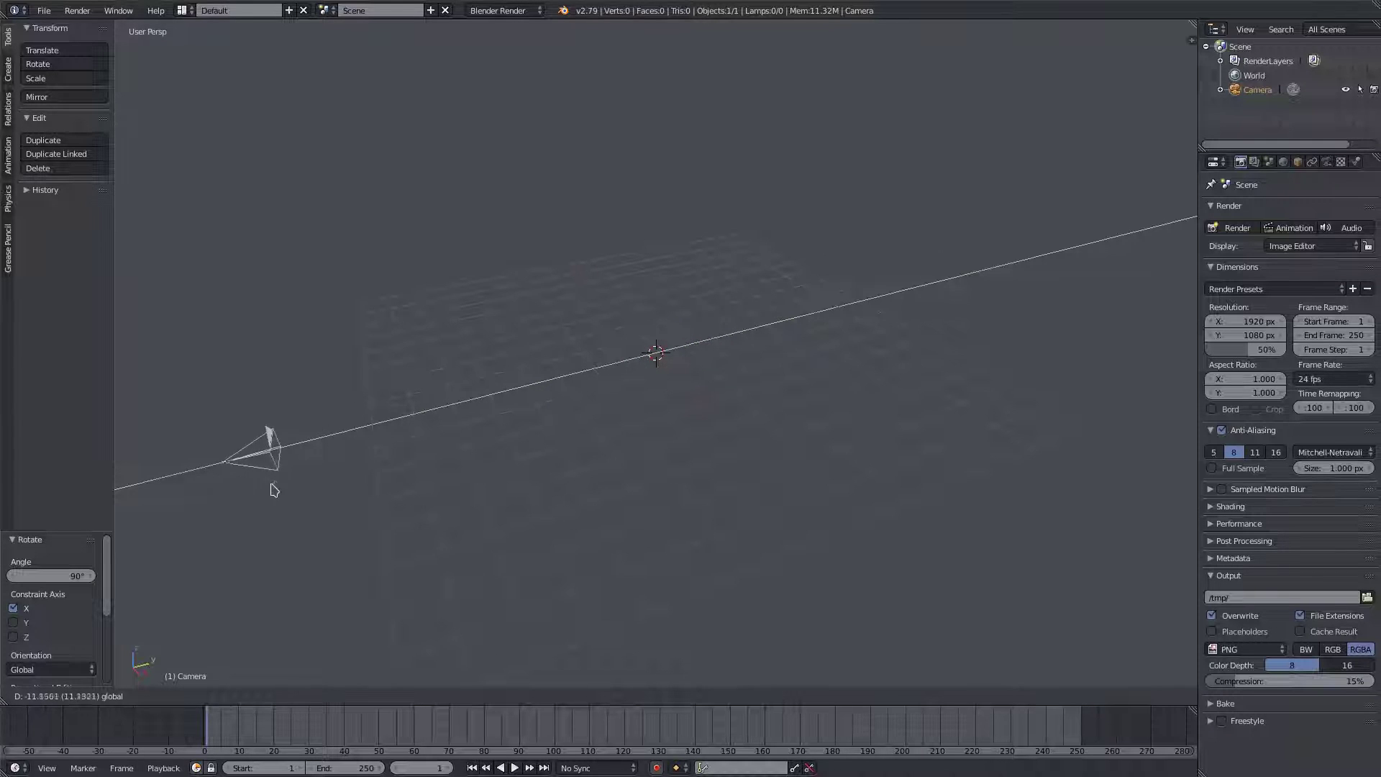
pyautogui.click(363, 495)
pyautogui.press('KP_0')
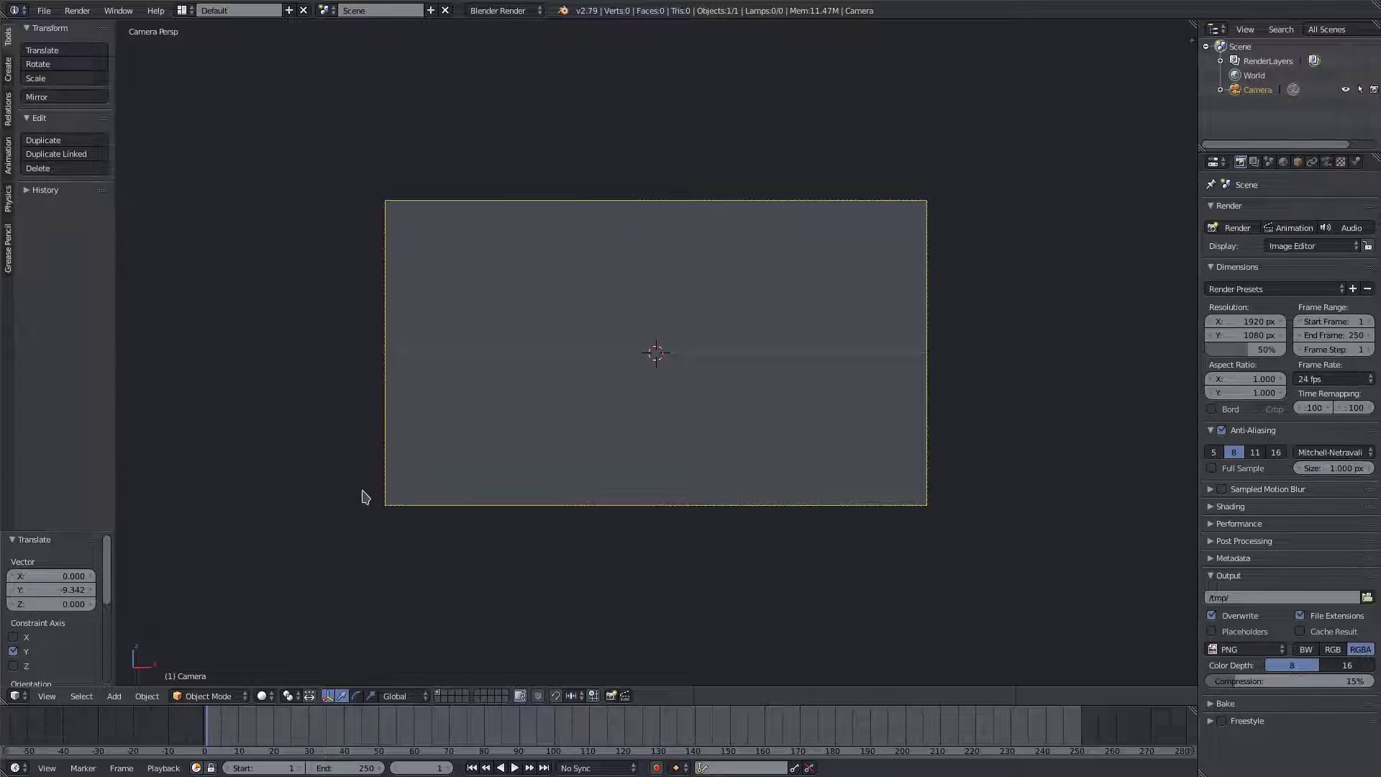
pyautogui.scroll(3, 718, 441)
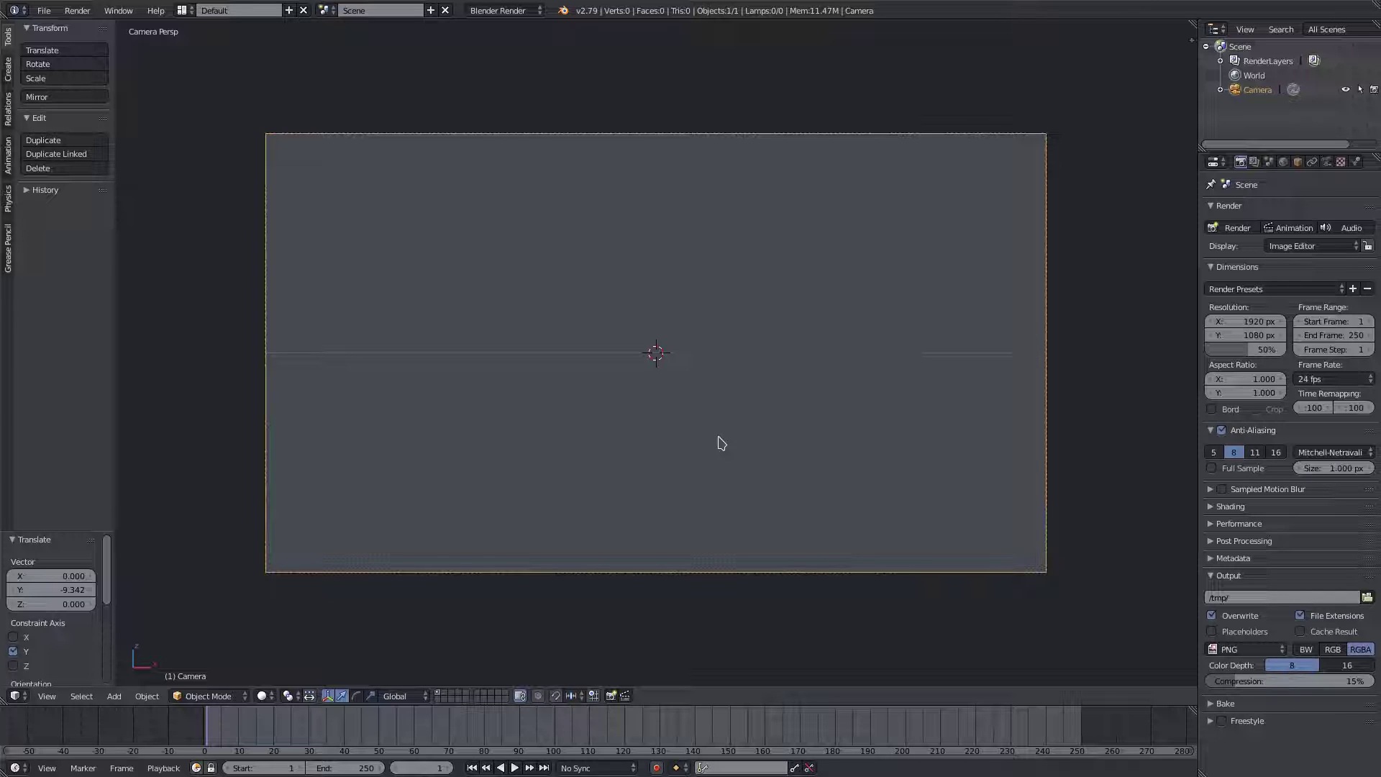
# - Add a plane mesh at the origin and scale it up by a factor of about 3.08
pyautogui.hotkey('shift', 'a')
pyautogui.moveTo(687, 310)
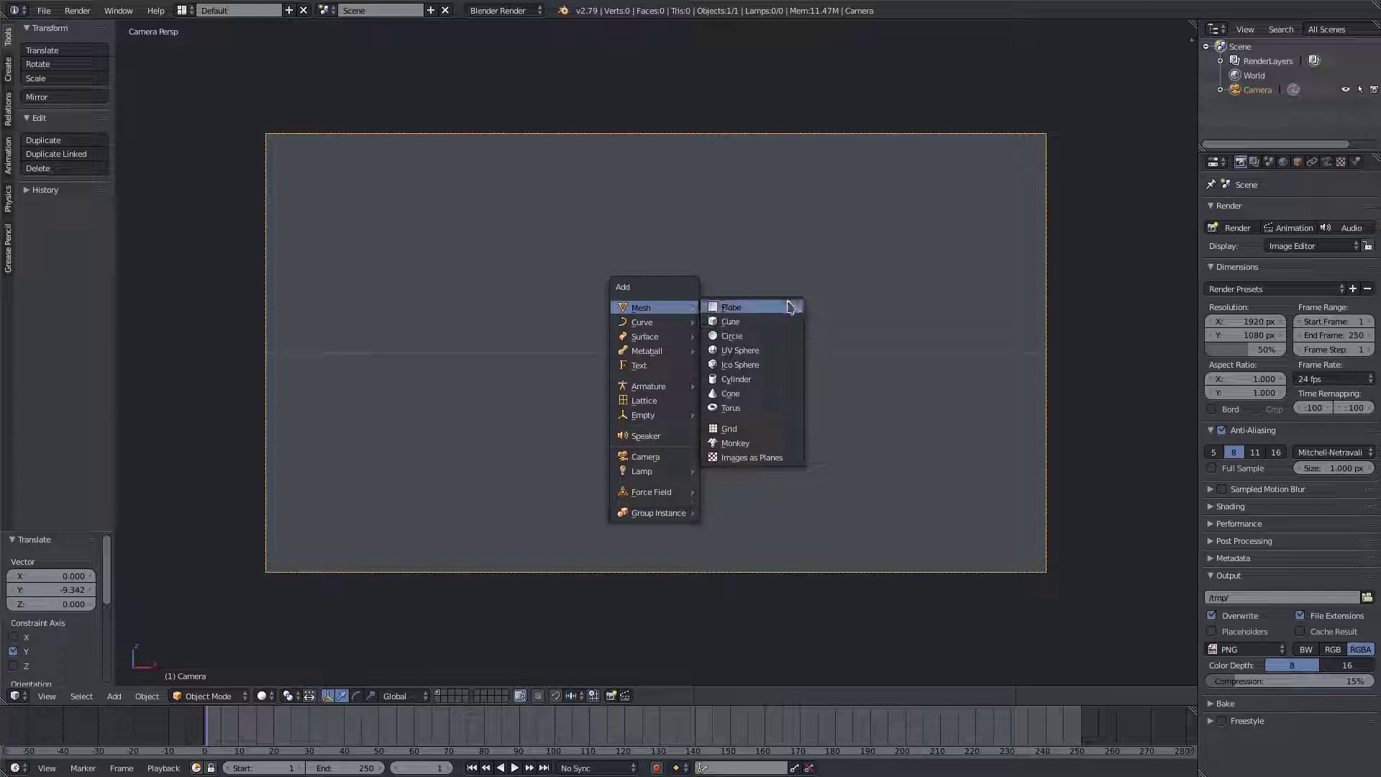
pyautogui.click(791, 307)
pyautogui.press('s')
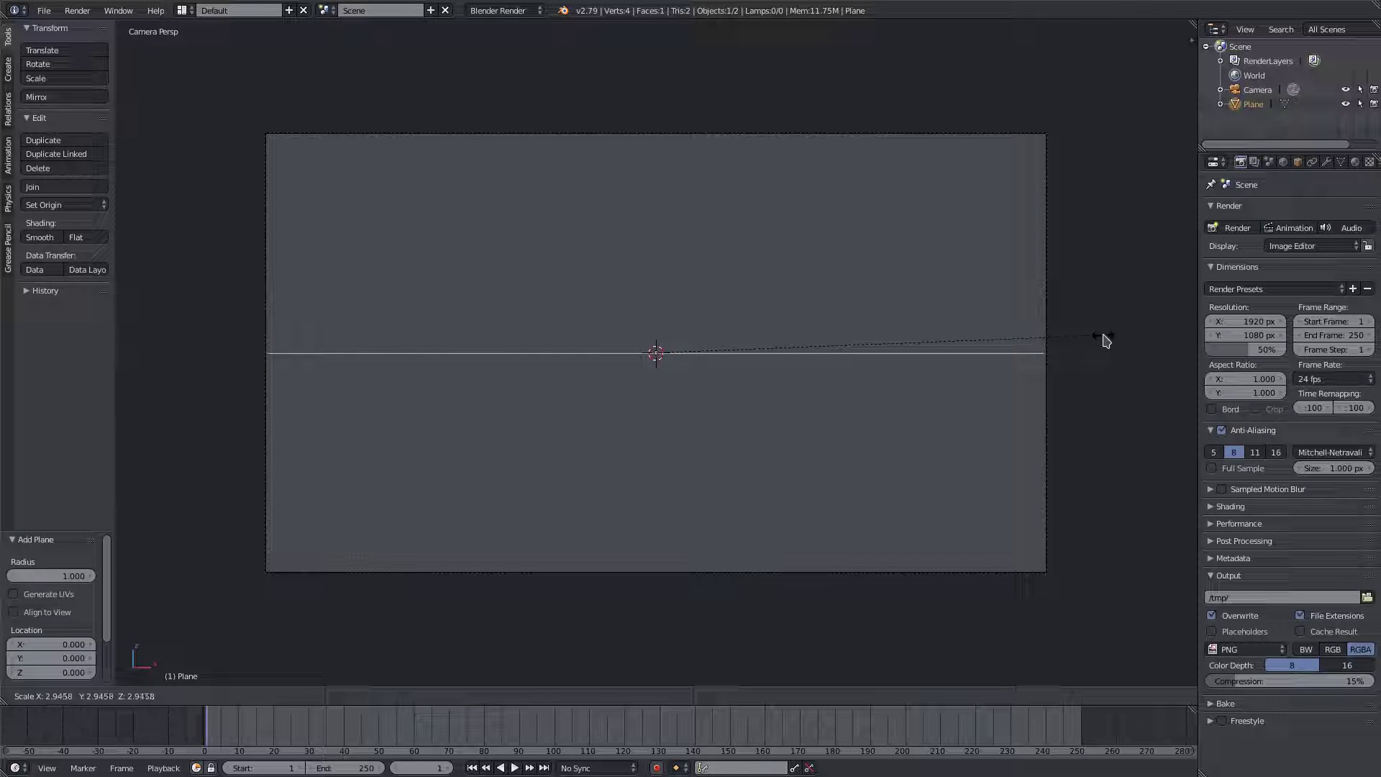
pyautogui.click(1124, 336)
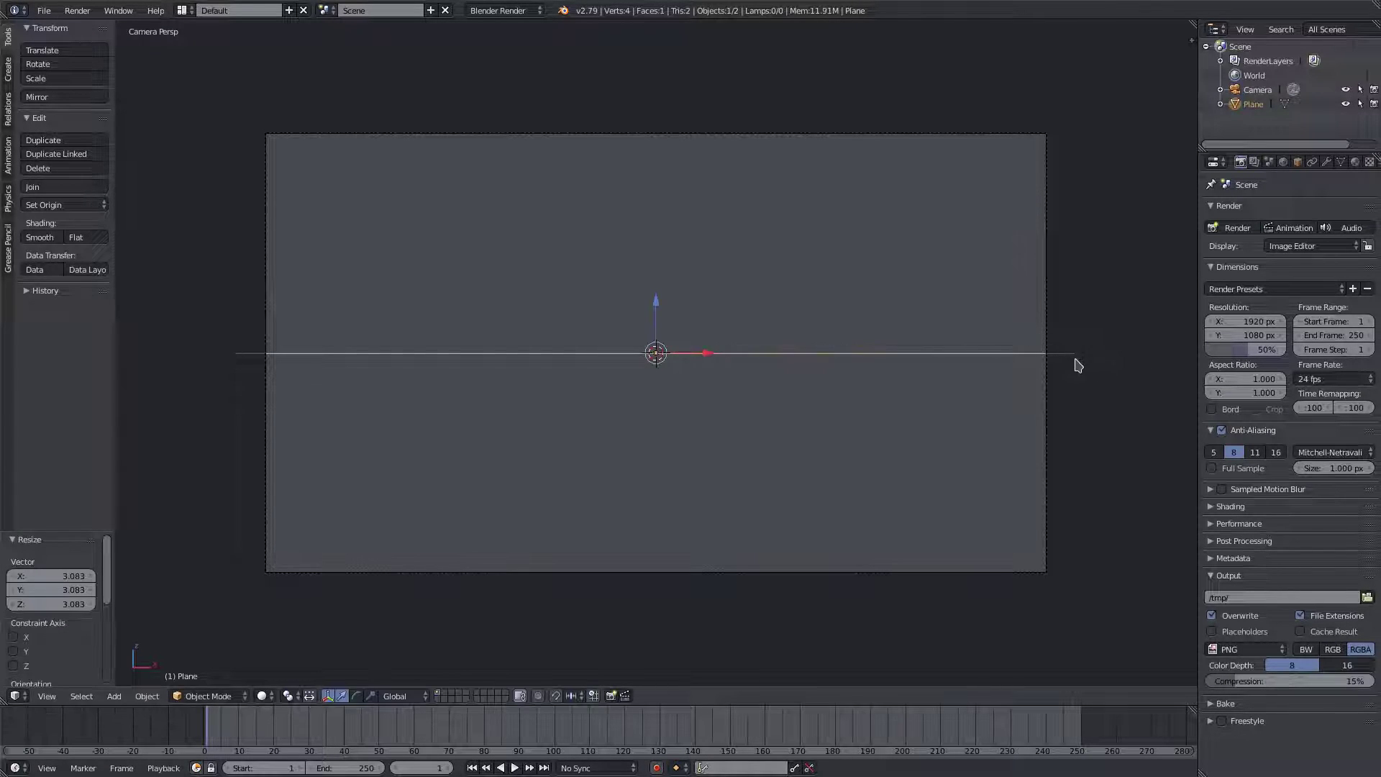
# - Raise the plane about 3.33 units along Z and scale it up until it spans the camera frame's width
pyautogui.moveTo(656, 300); pyautogui.dragTo(778, 630)
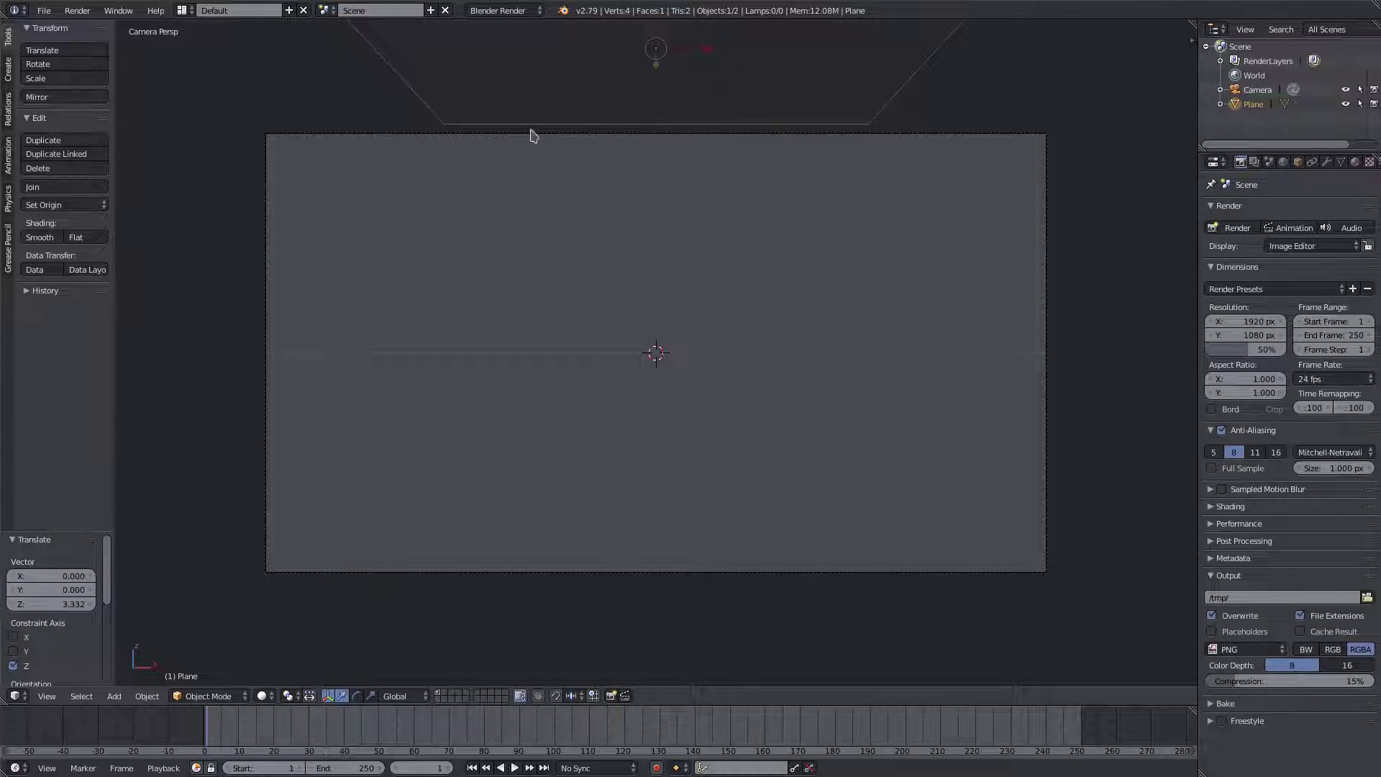
pyautogui.scroll(-2, 834, 185)
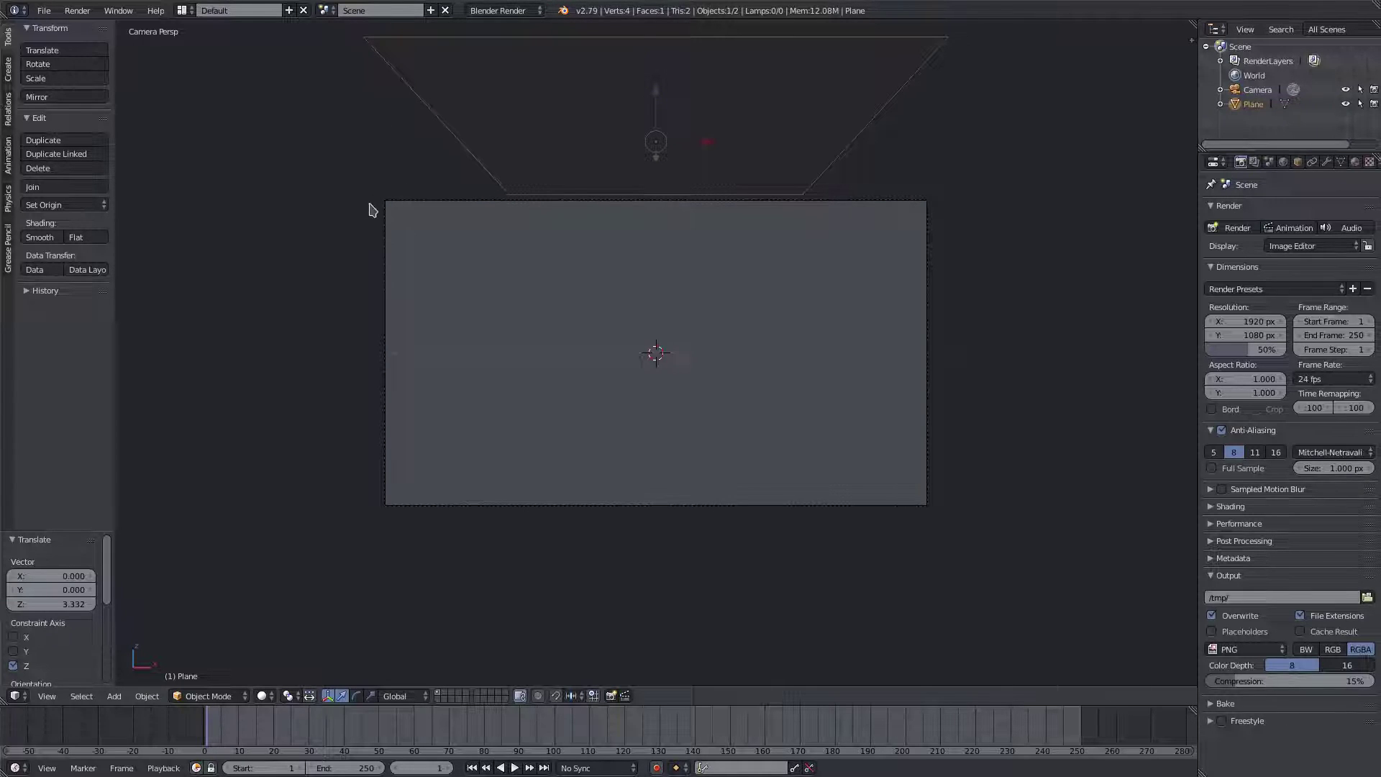
pyautogui.press('s')
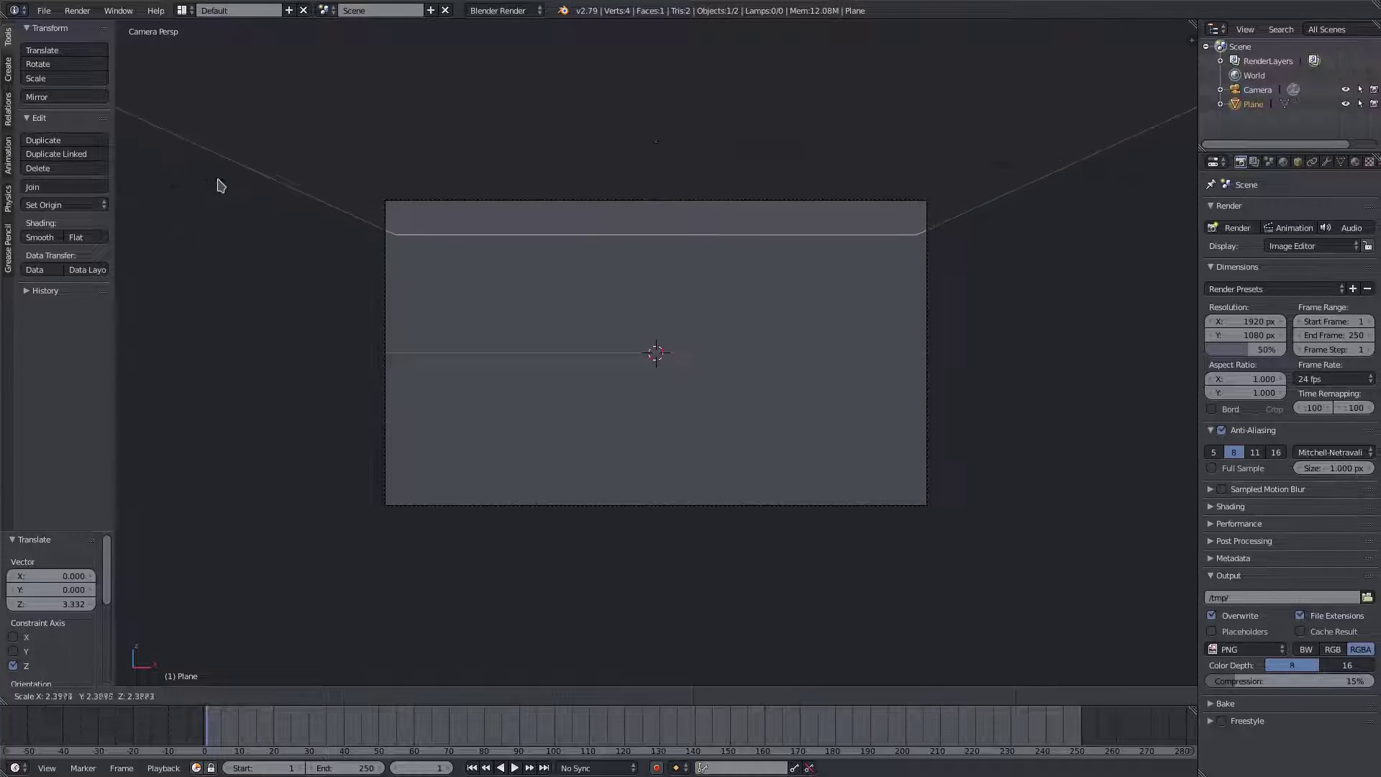
pyautogui.click(280, 174)
# - Raise the enlarged plane about 1.52 units further along Z, above the camera frame
pyautogui.press('g')
pyautogui.press('z')
pyautogui.click(651, 664)
pyautogui.moveTo(650, 664); pyautogui.dragTo(525, 474, button='middle')
pyautogui.scroll(-5, 444, 401)
pyautogui.moveTo(760, 561); pyautogui.dragTo(816, 446, button='middle')
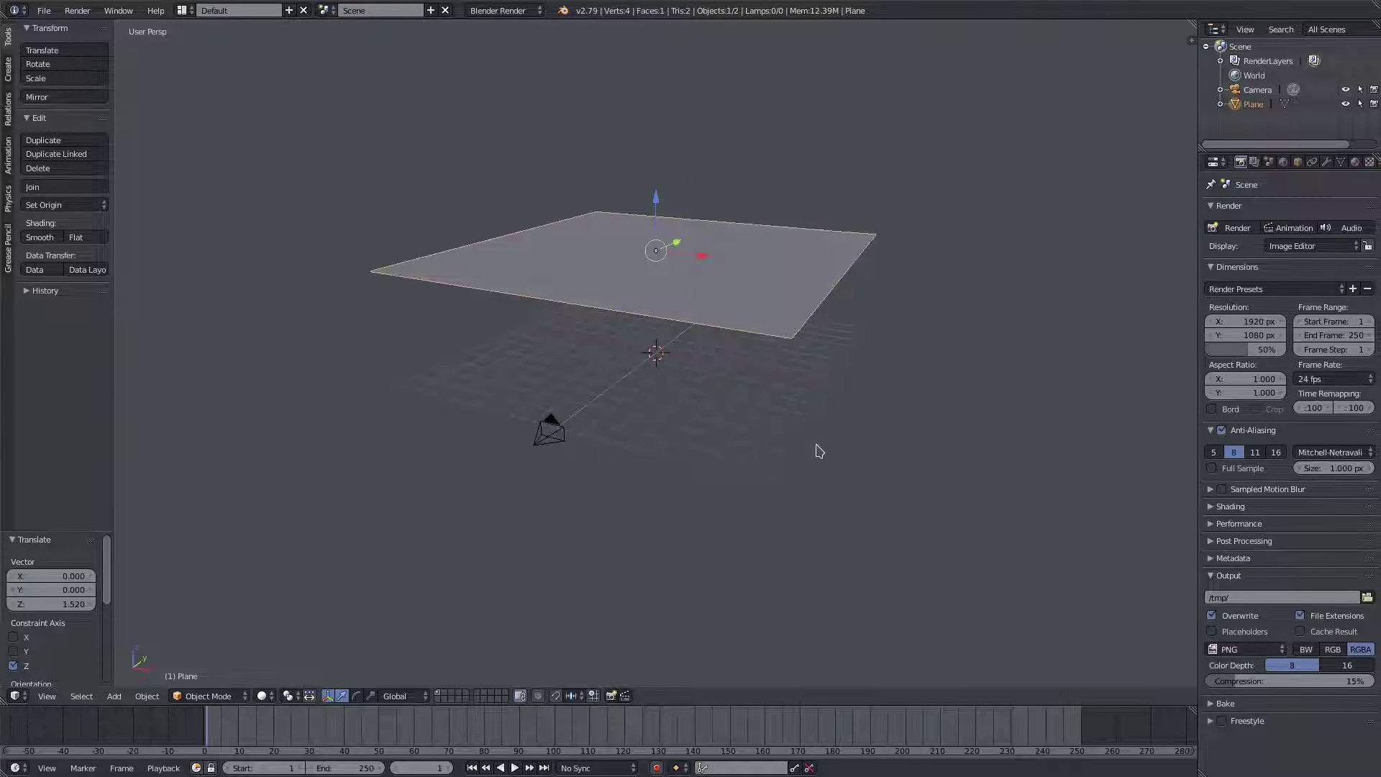
# - Widen the Properties editor and, in camera view, lower the plane about 0.3 units along Z to meet the frame's top edge
pyautogui.press('KP_0')
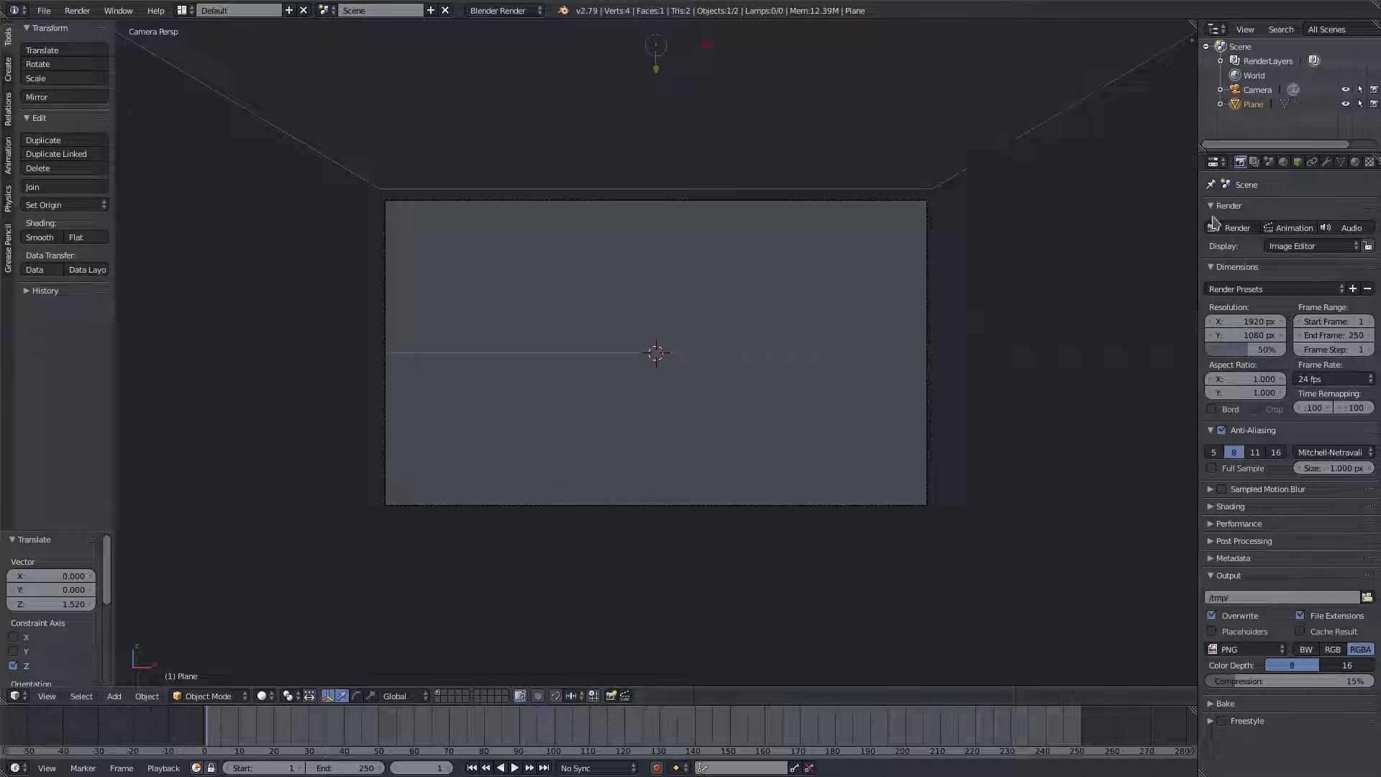
pyautogui.moveTo(1199, 207); pyautogui.dragTo(1082, 207)
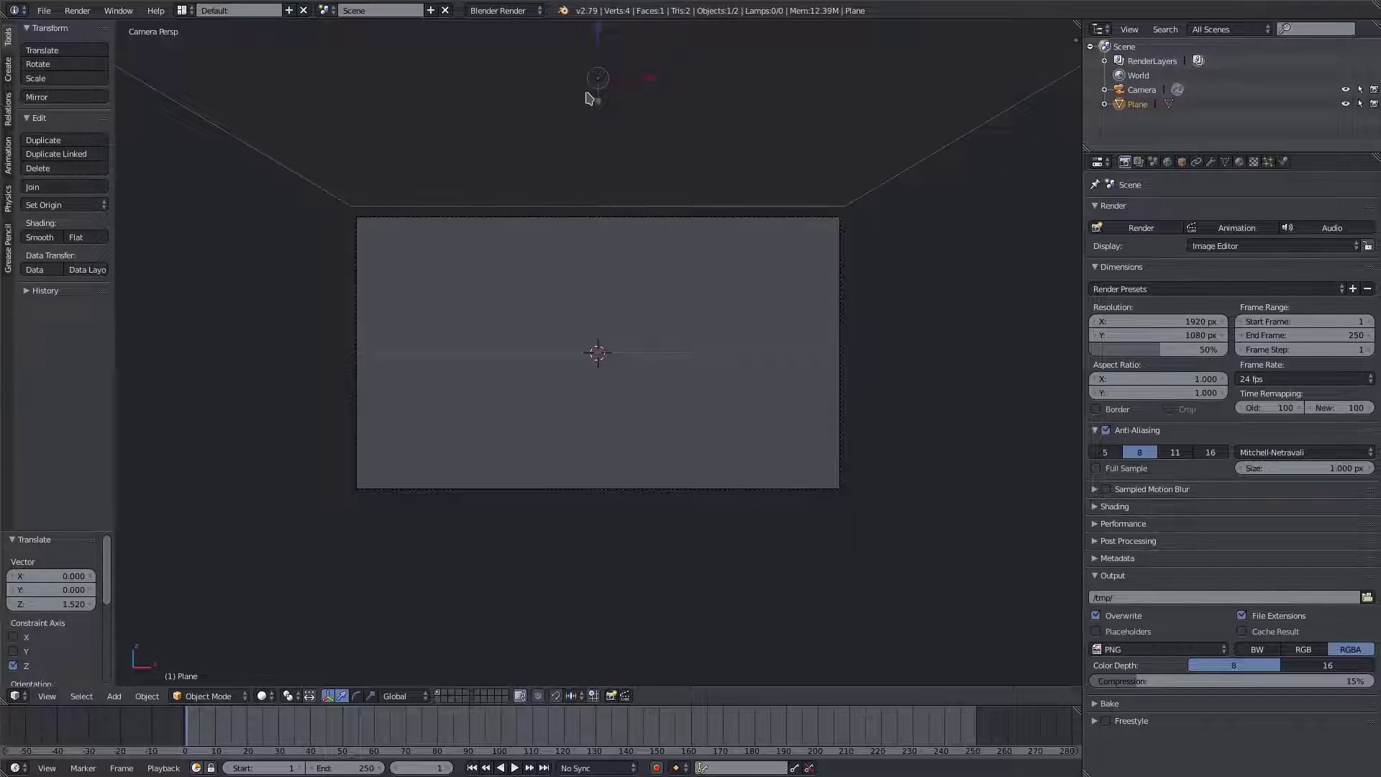
pyautogui.moveTo(603, 56); pyautogui.dragTo(593, 115)
pyautogui.scroll(3, 593, 119)
pyautogui.keyDown('shift'); pyautogui.moveTo(605, 144); pyautogui.dragTo(618, 288, button='middle'); pyautogui.keyUp('shift')
pyautogui.scroll(4, 616, 247)
pyautogui.keyDown('shift'); pyautogui.moveTo(632, 175); pyautogui.dragTo(592, 481, button='middle'); pyautogui.keyUp('shift')
pyautogui.scroll(-1, 592, 475)
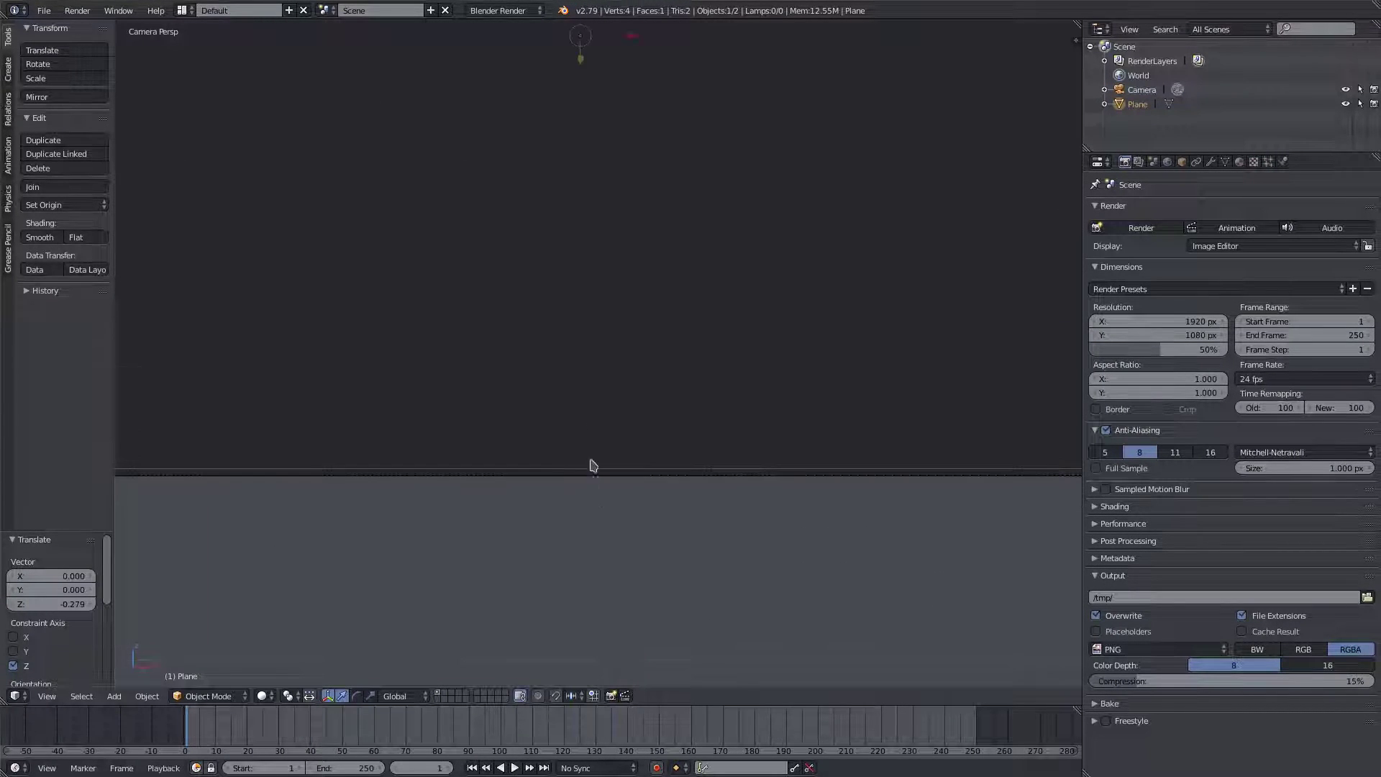
pyautogui.moveTo(584, 30); pyautogui.dragTo(588, 36)
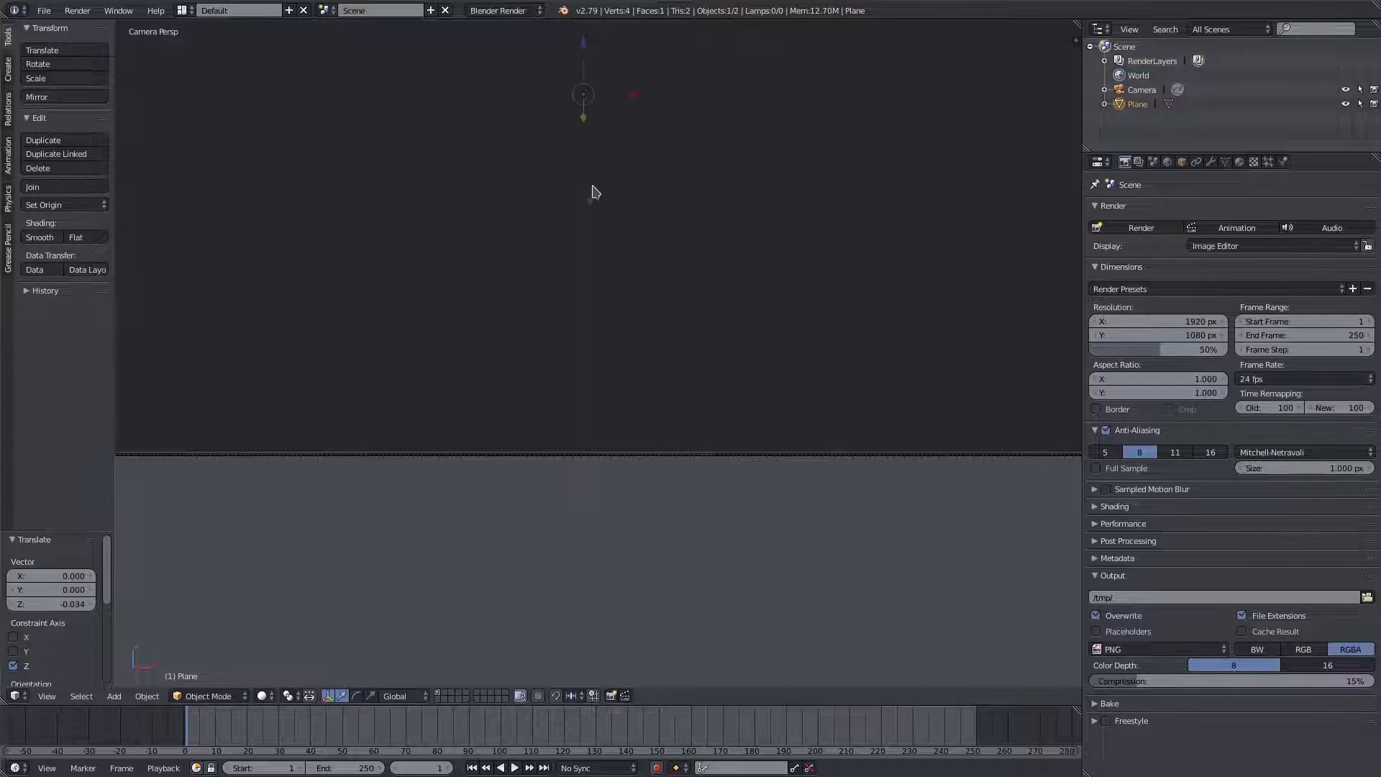
pyautogui.scroll(-3, 633, 360)
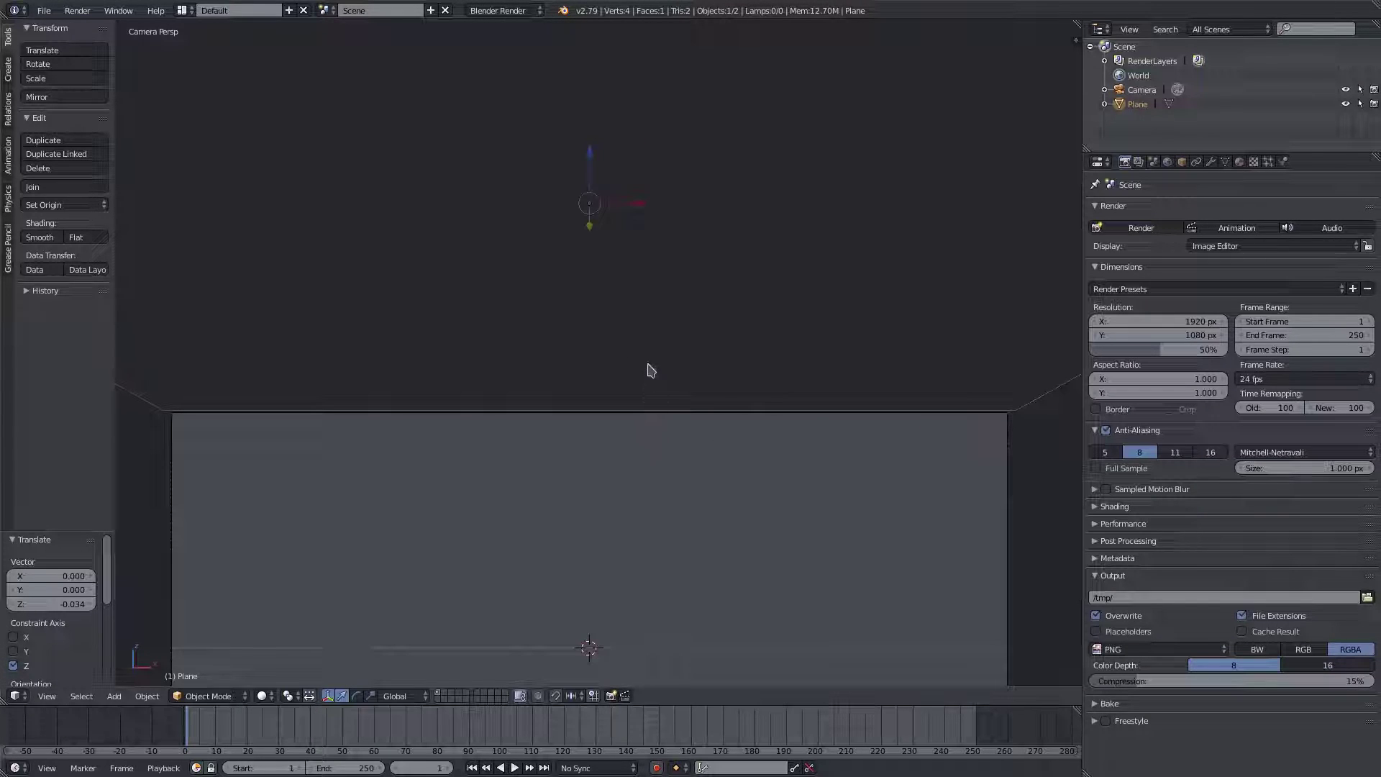
# - Try rotating the plane 180° about the global X axis and undo the rotation
pyautogui.press('KP_0')
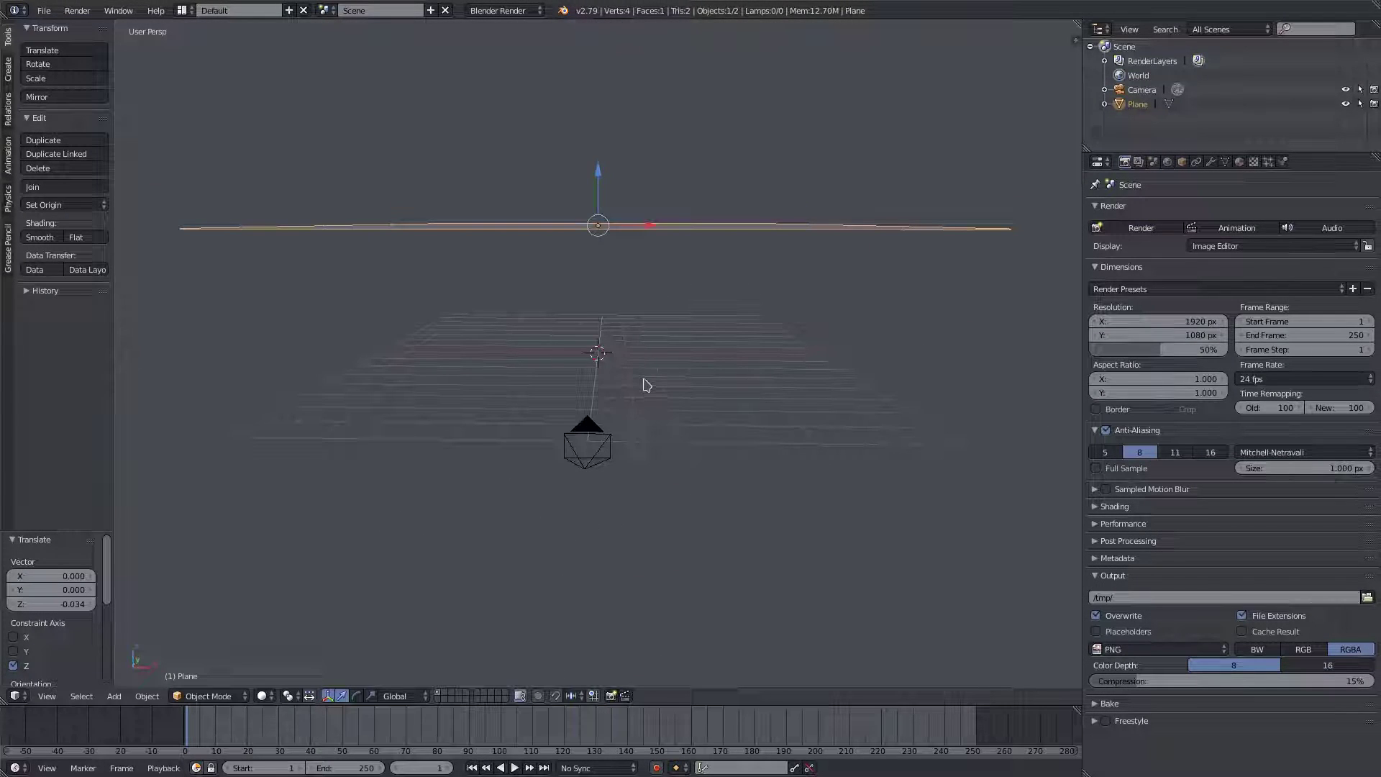
pyautogui.moveTo(595, 295); pyautogui.dragTo(590, 271, button='middle')
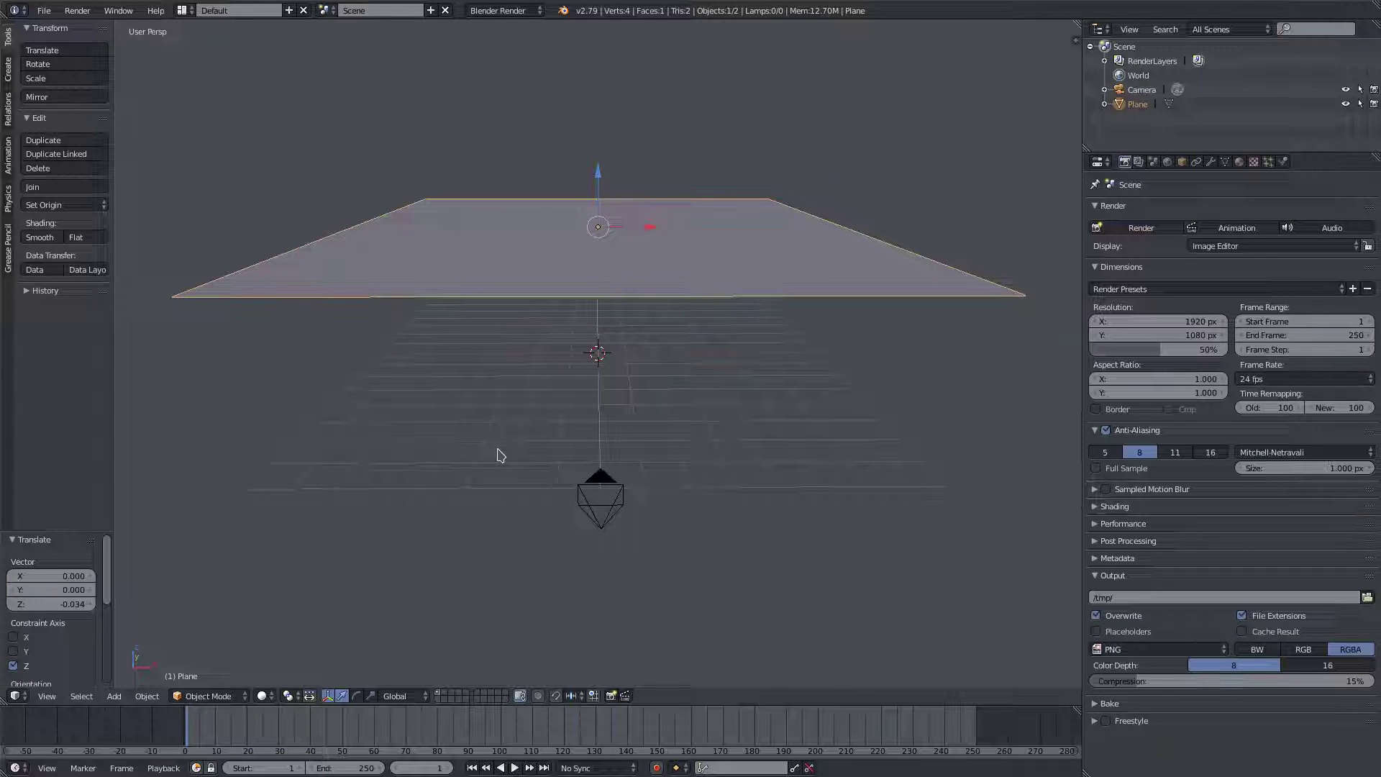
pyautogui.write('rx180')
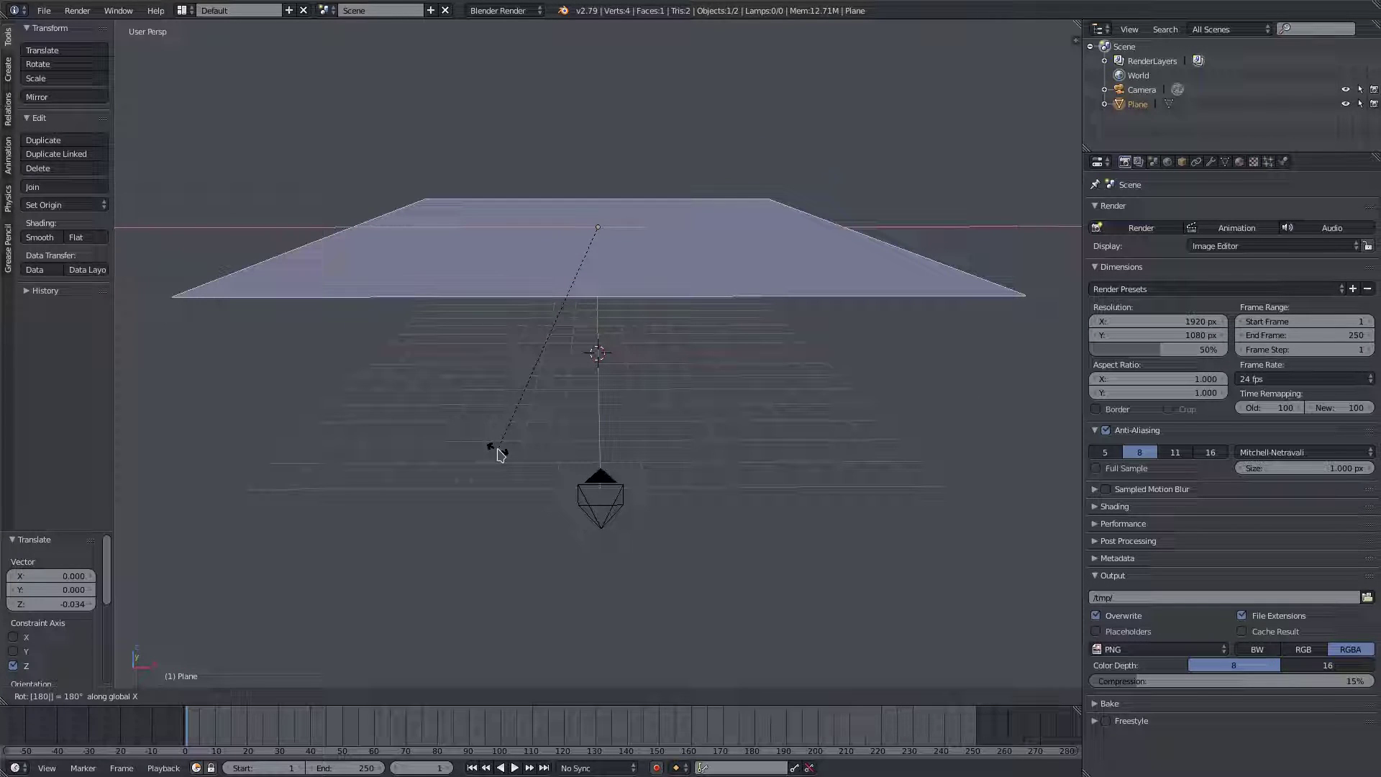
pyautogui.press('Return')
pyautogui.moveTo(589, 363); pyautogui.dragTo(599, 321, button='middle')
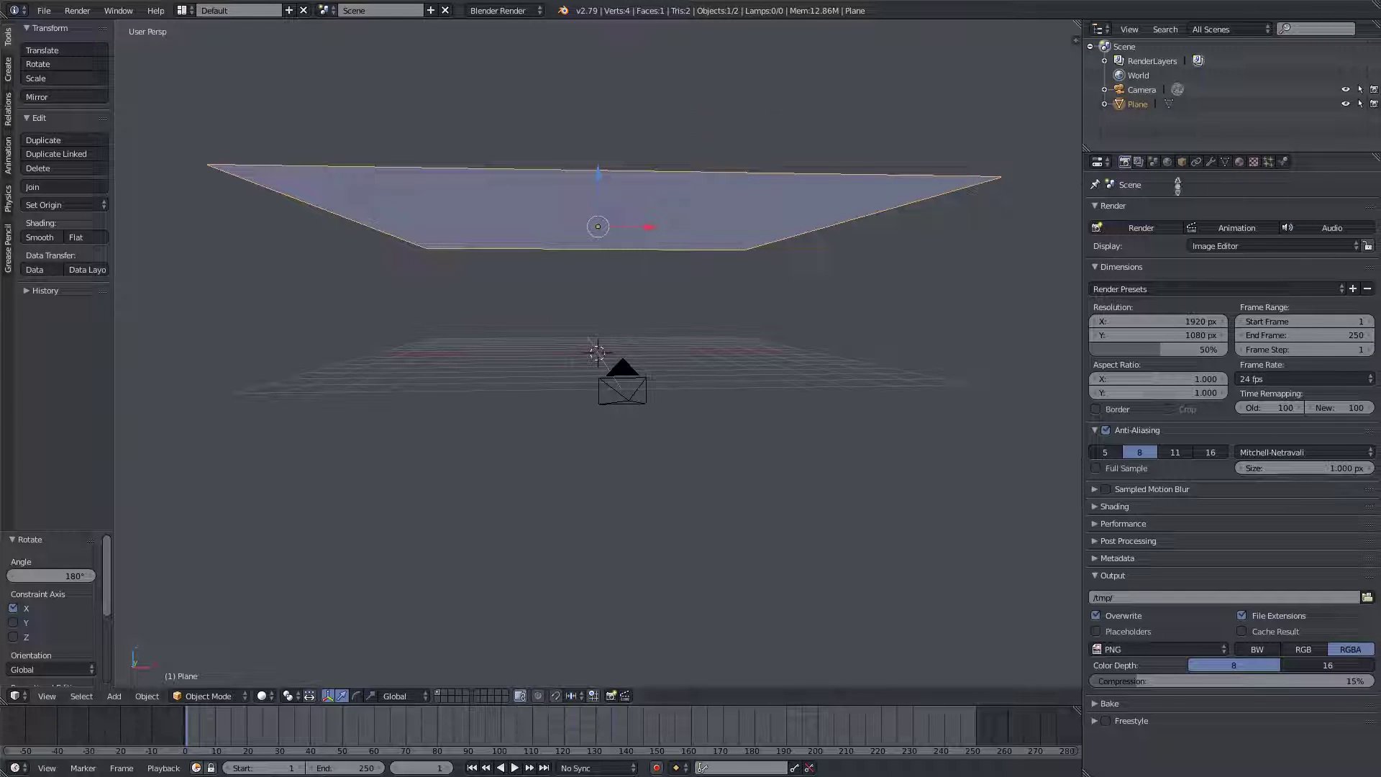
pyautogui.hotkey('ctrl', 'z')
# - Add a particle system to the plane and play the animation to check the emission direction
pyautogui.moveTo(676, 205); pyautogui.dragTo(663, 277, button='middle')
pyautogui.click(1269, 163)
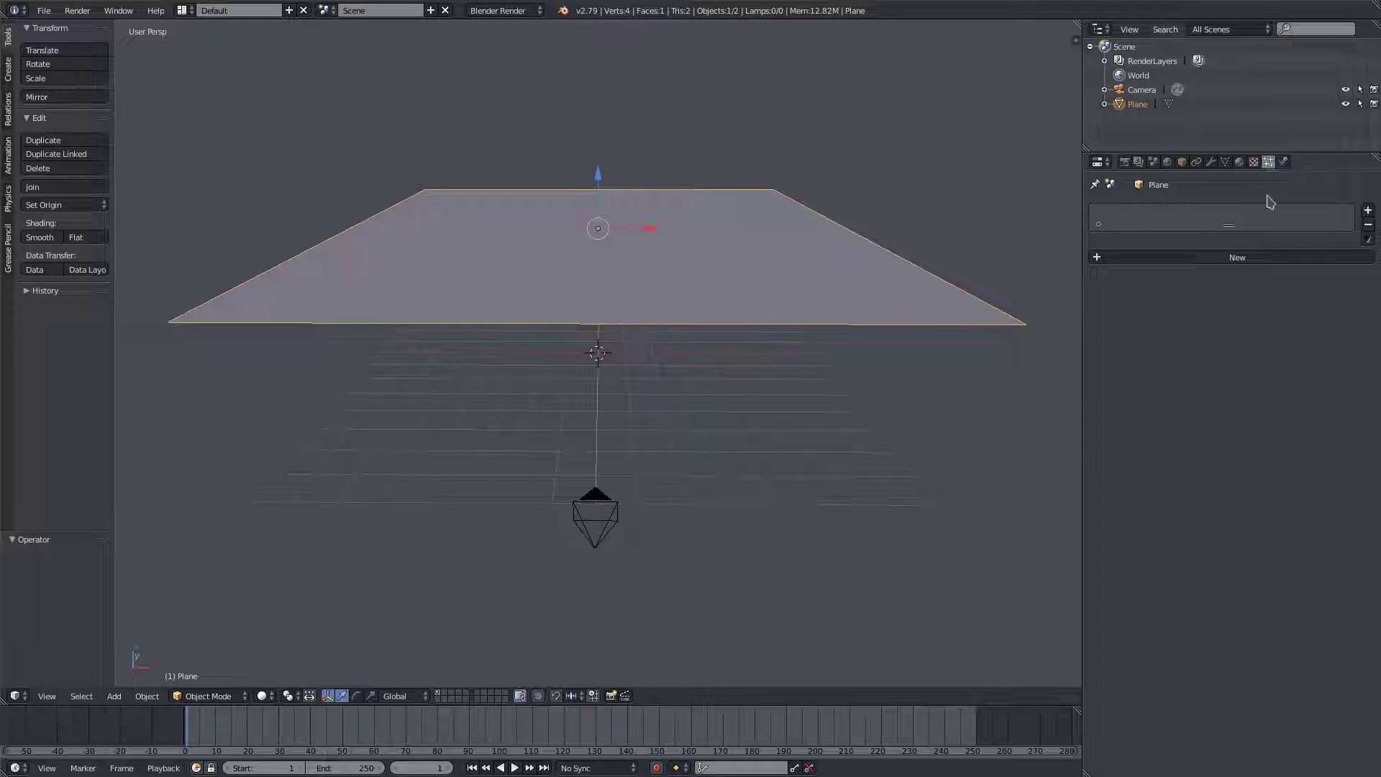
pyautogui.click(1355, 210)
pyautogui.click(514, 766)
pyautogui.moveTo(532, 504); pyautogui.dragTo(536, 441, button='middle')
pyautogui.scroll(2, 569, 208)
pyautogui.moveTo(561, 195); pyautogui.dragTo(607, 323, button='middle')
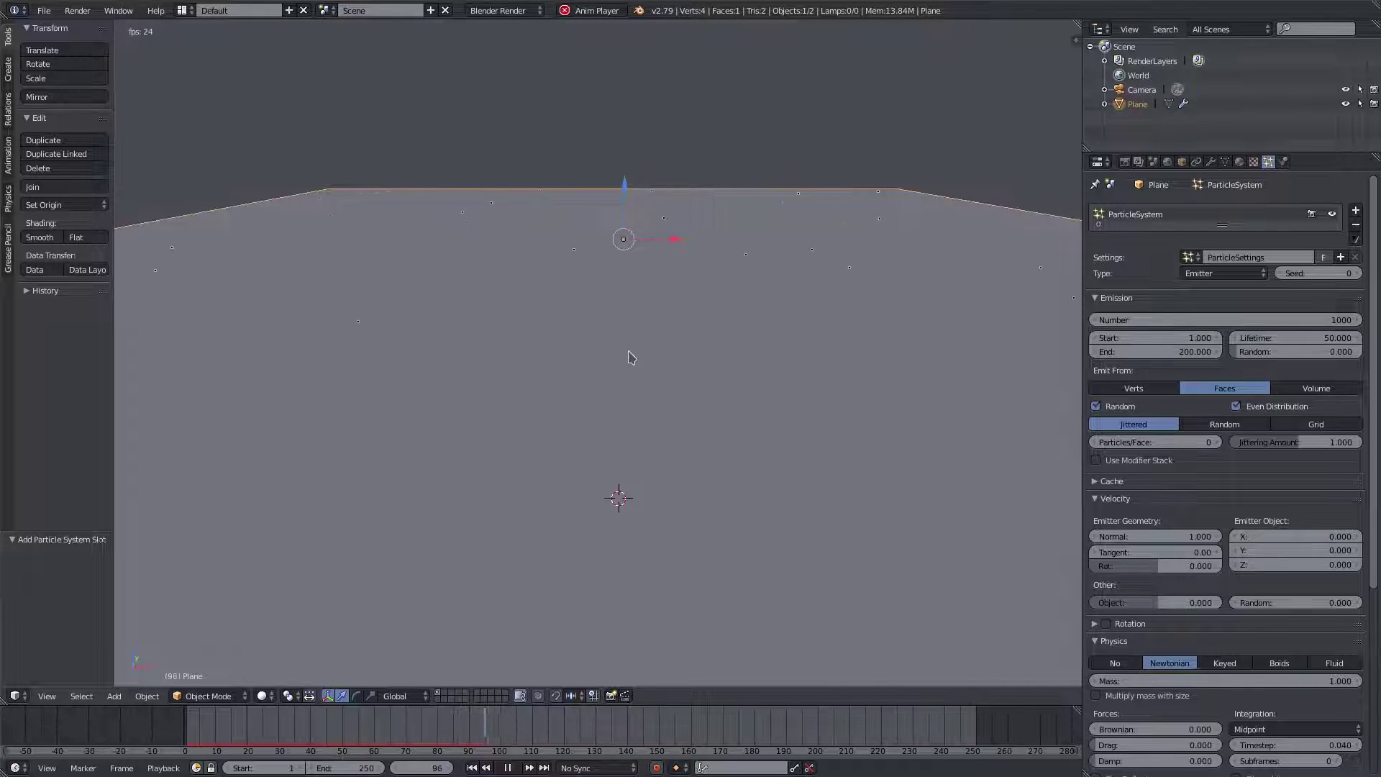
pyautogui.moveTo(630, 389); pyautogui.dragTo(626, 360, button='middle')
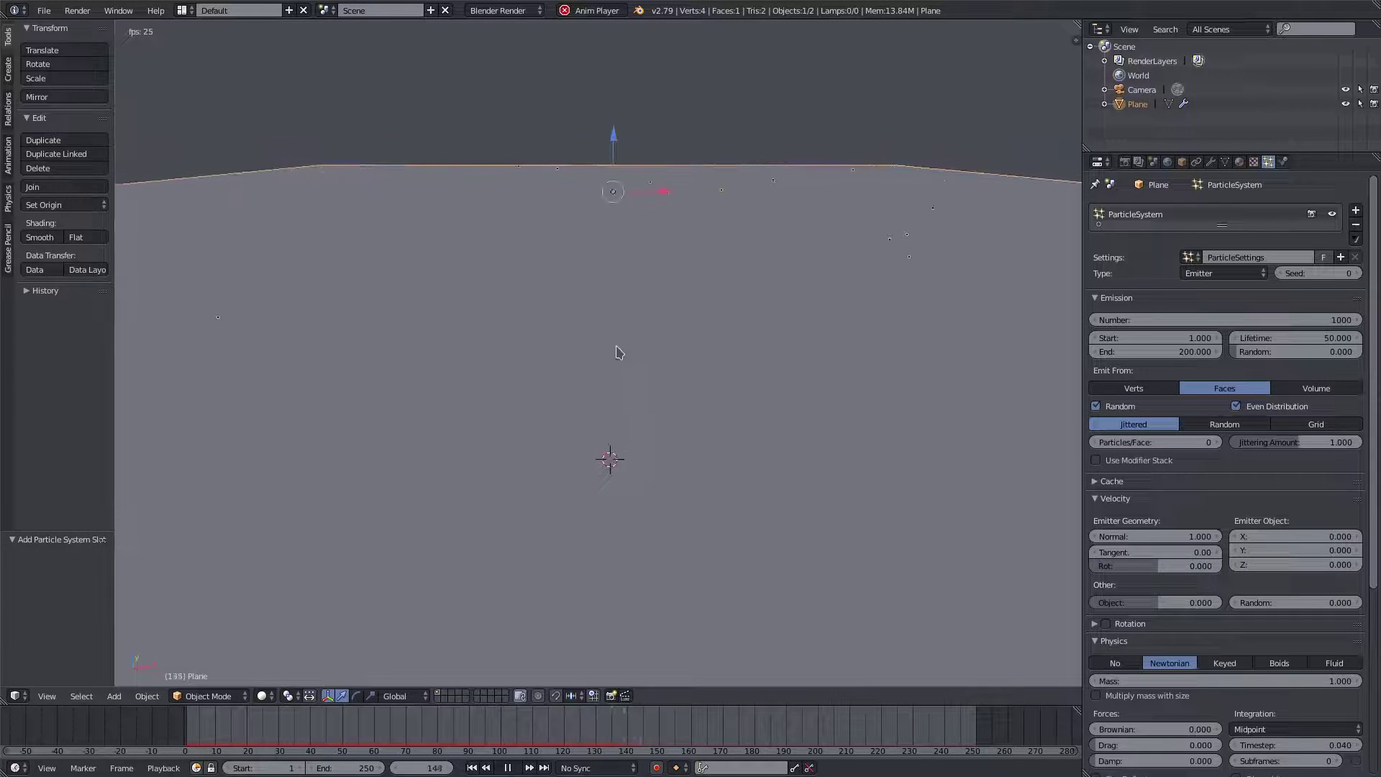
# - Flip the emitter plane by rotating it 180° about the global X axis
pyautogui.write('rx90')
pyautogui.press('Escape')
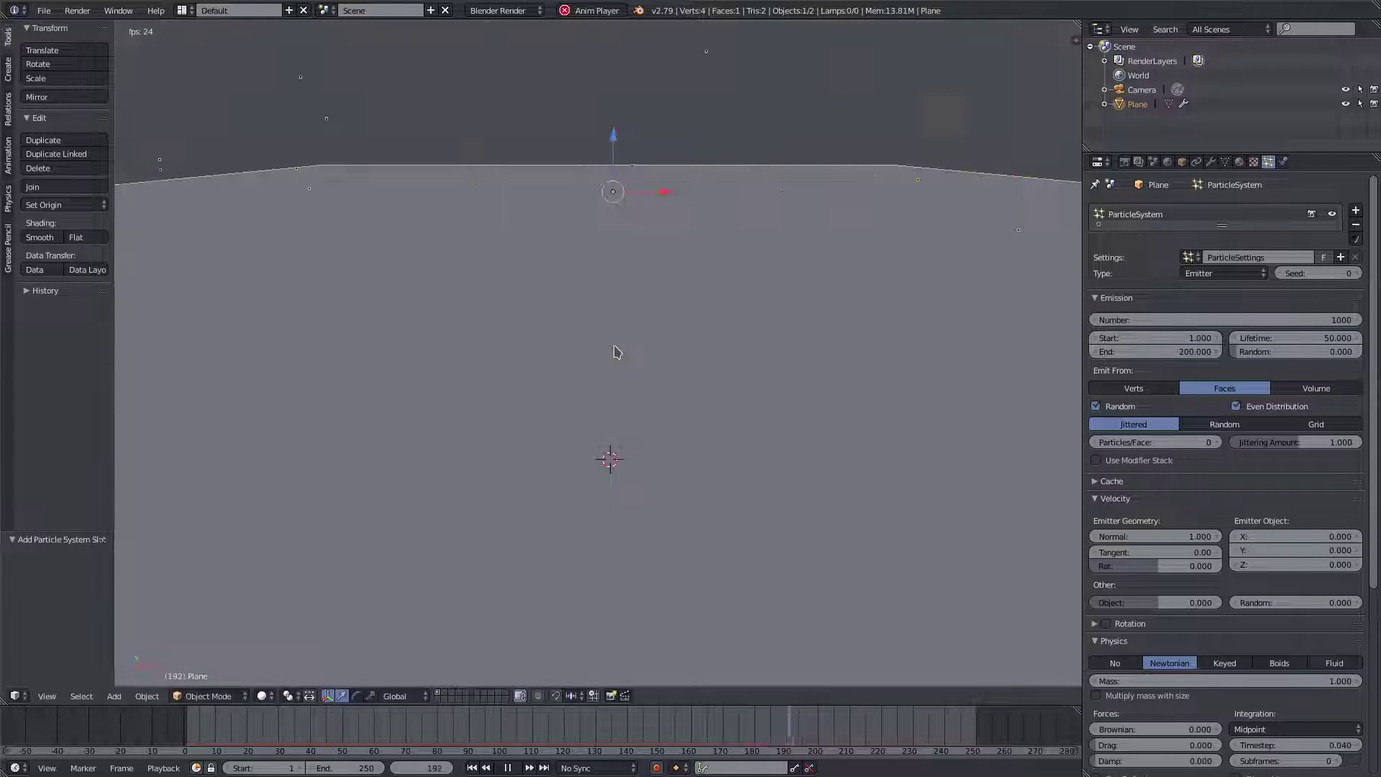
pyautogui.write('rx180')
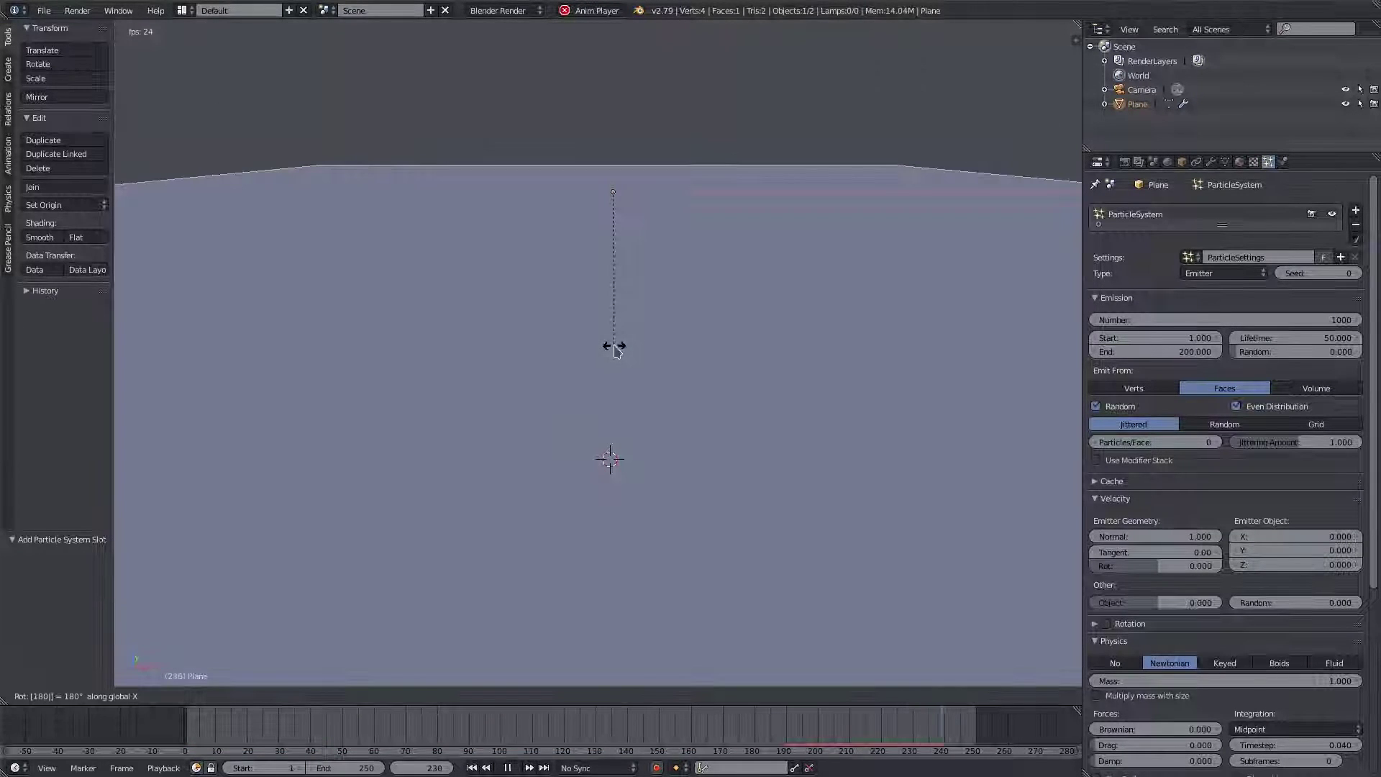
pyautogui.press('Return')
# - Examine the playing particle emission through the camera view
pyautogui.moveTo(663, 417); pyautogui.dragTo(667, 392, button='middle')
pyautogui.scroll(-2, 584, 275)
pyautogui.press('KP_0')
pyautogui.scroll(-2, 586, 275)
pyautogui.keyDown('shift'); pyautogui.moveTo(683, 433); pyautogui.dragTo(695, 249, button='middle'); pyautogui.keyUp('shift')
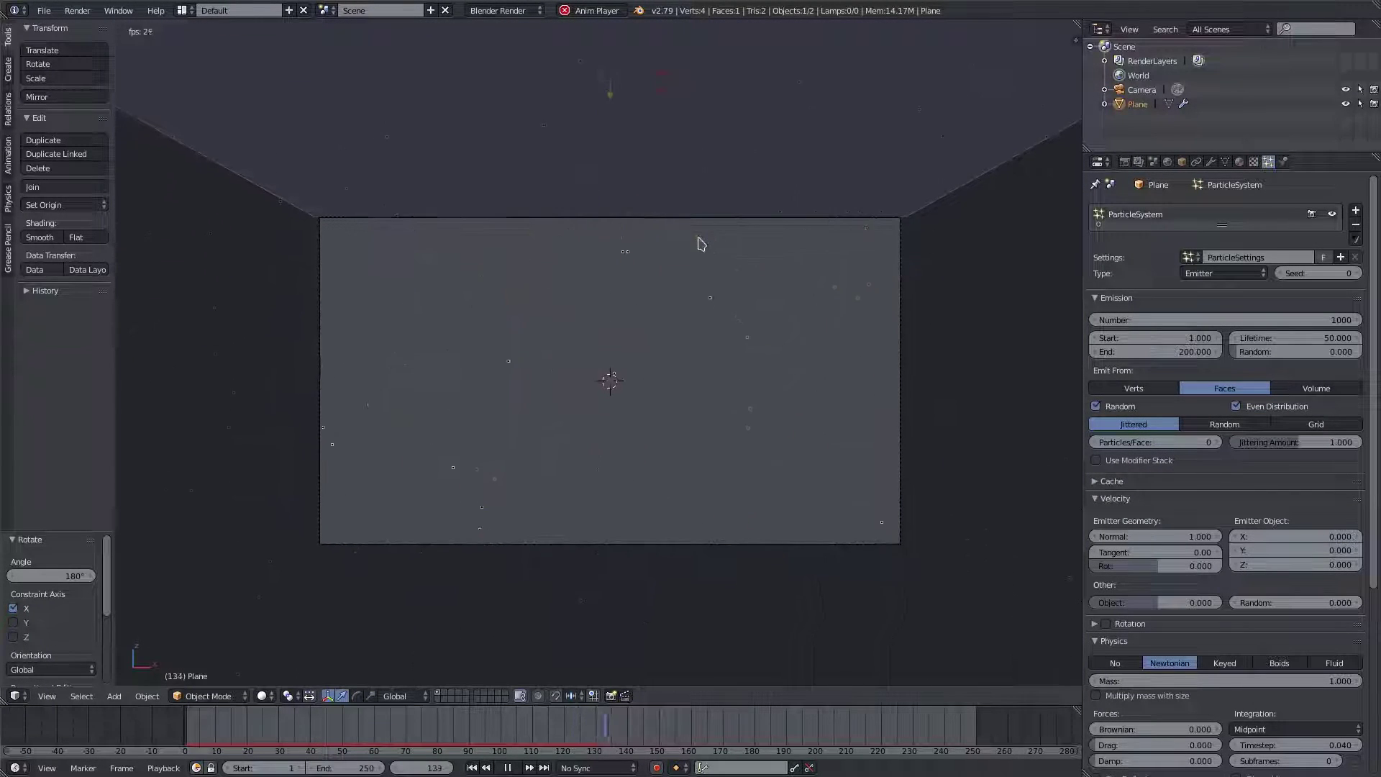
pyautogui.scroll(1, 678, 369)
pyautogui.keyDown('shift'); pyautogui.moveTo(678, 368); pyautogui.dragTo(686, 308, button='middle'); pyautogui.keyUp('shift')
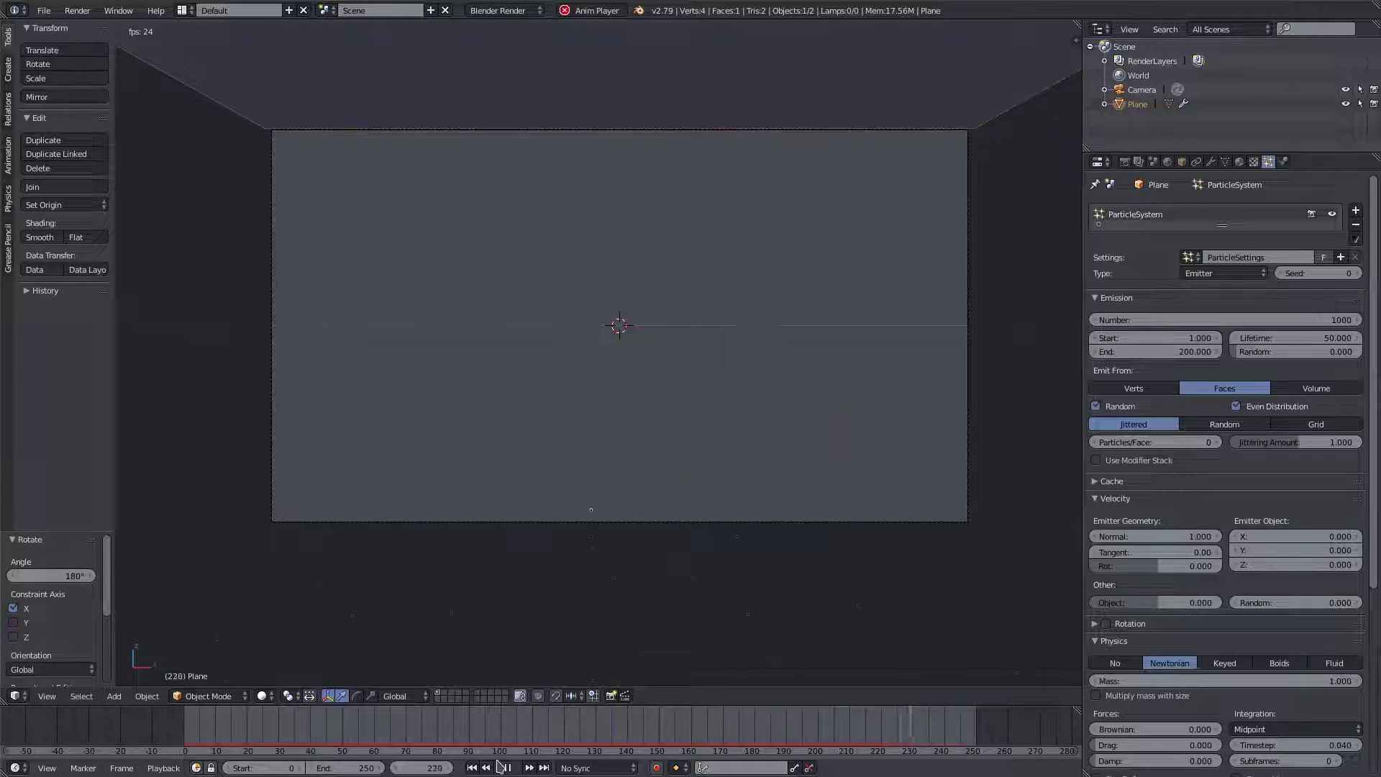
# - Reduce the gravity influence in the particle system's field weights to 0.090
pyautogui.scroll(-8, 1257, 352)
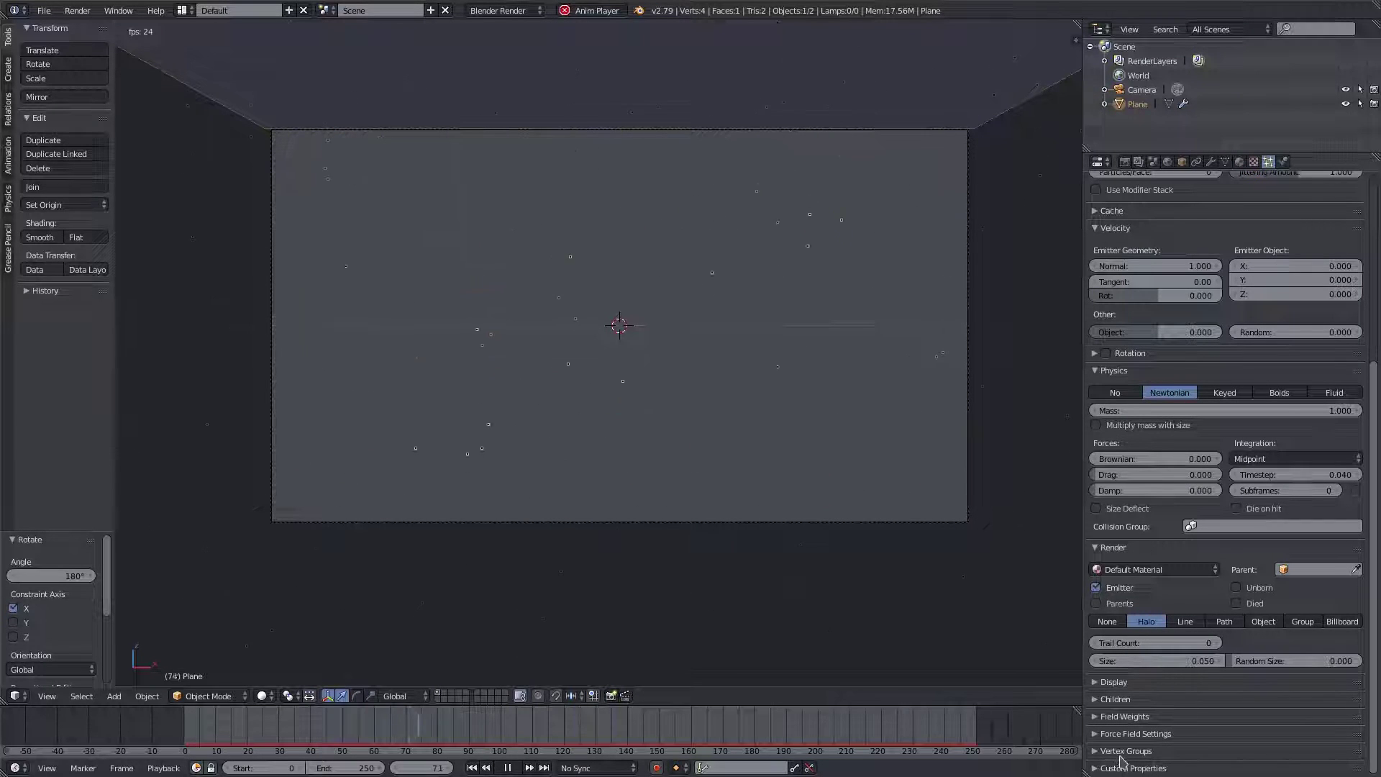
pyautogui.click(1125, 720)
pyautogui.scroll(-4, 1127, 718)
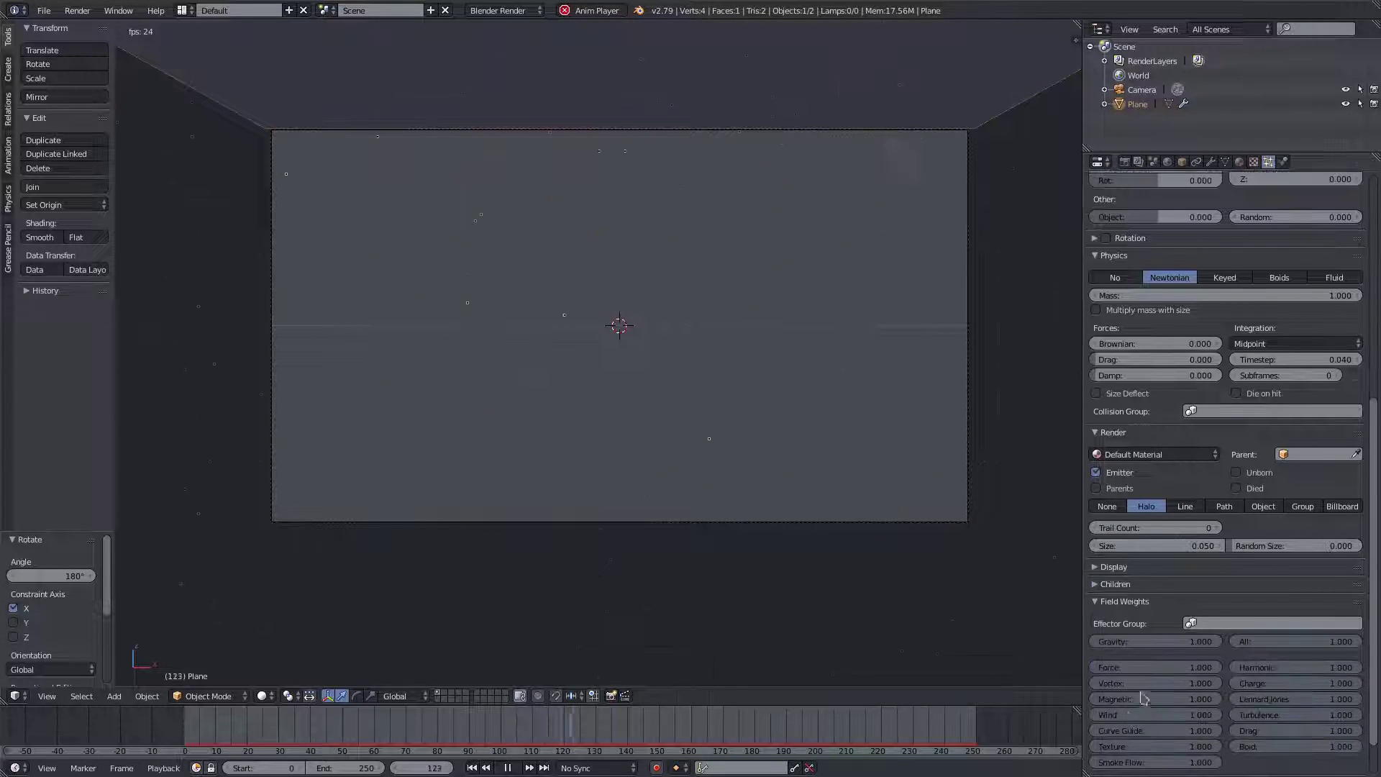
pyautogui.moveTo(1166, 644); pyautogui.dragTo(1103, 641)
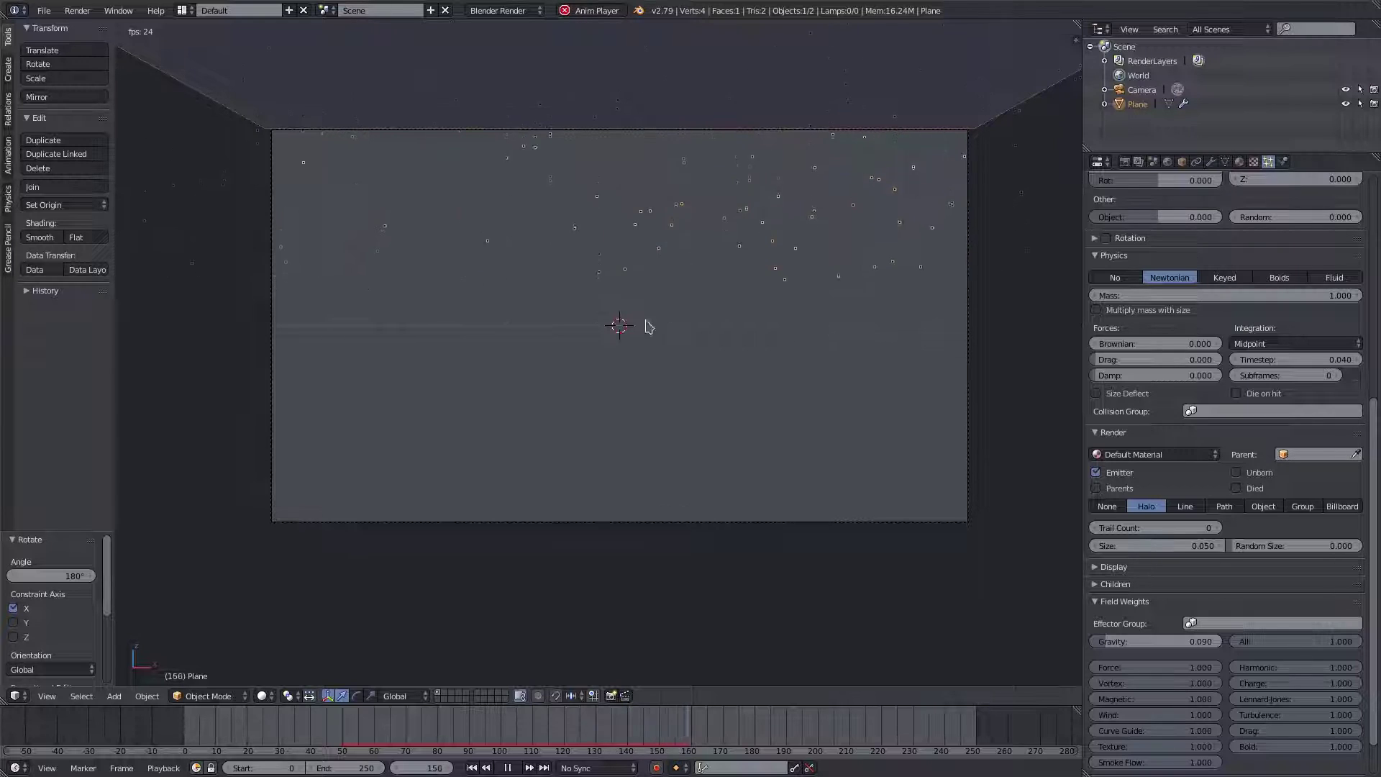
# - Set the particle lifetime to 300 frames and the lifetime randomness to 1.000
pyautogui.scroll(12, 1288, 388)
pyautogui.click(1289, 340)
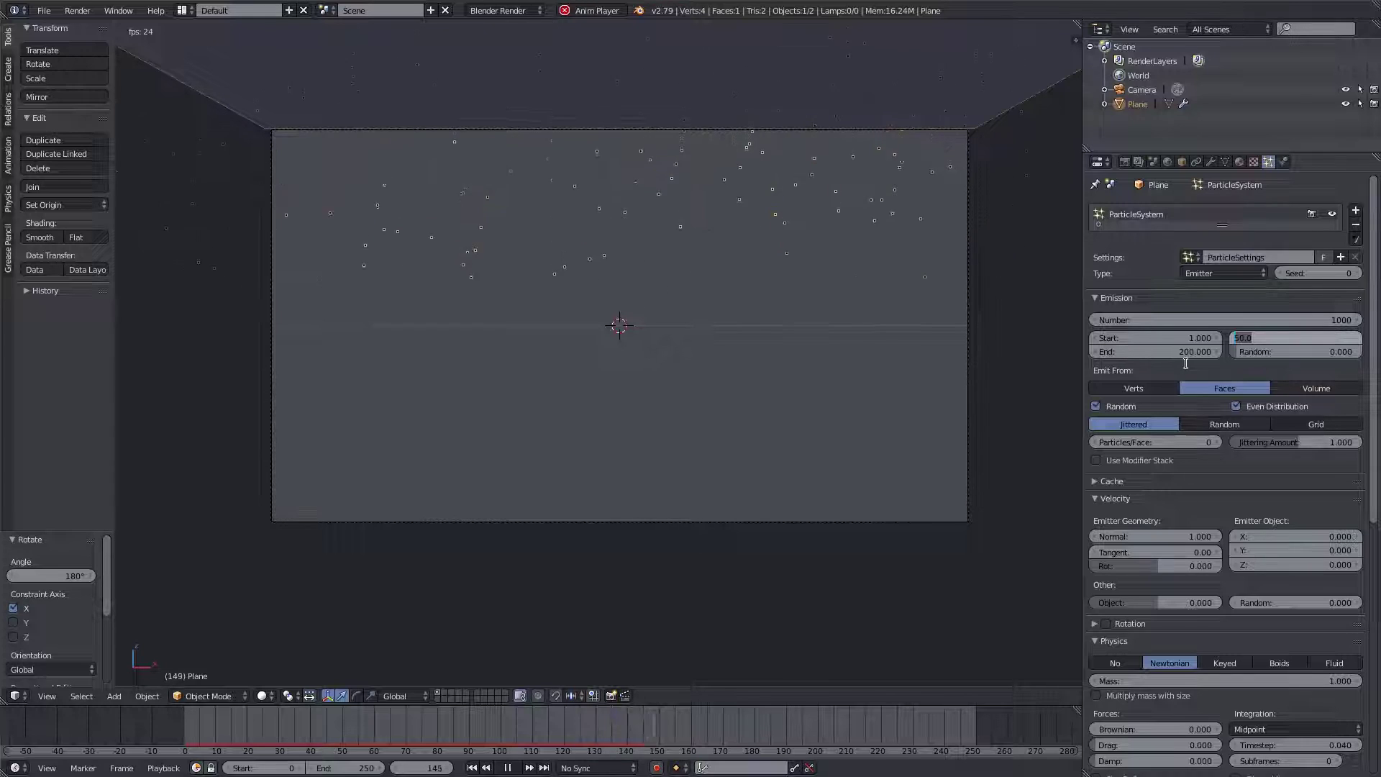
pyautogui.write('300')
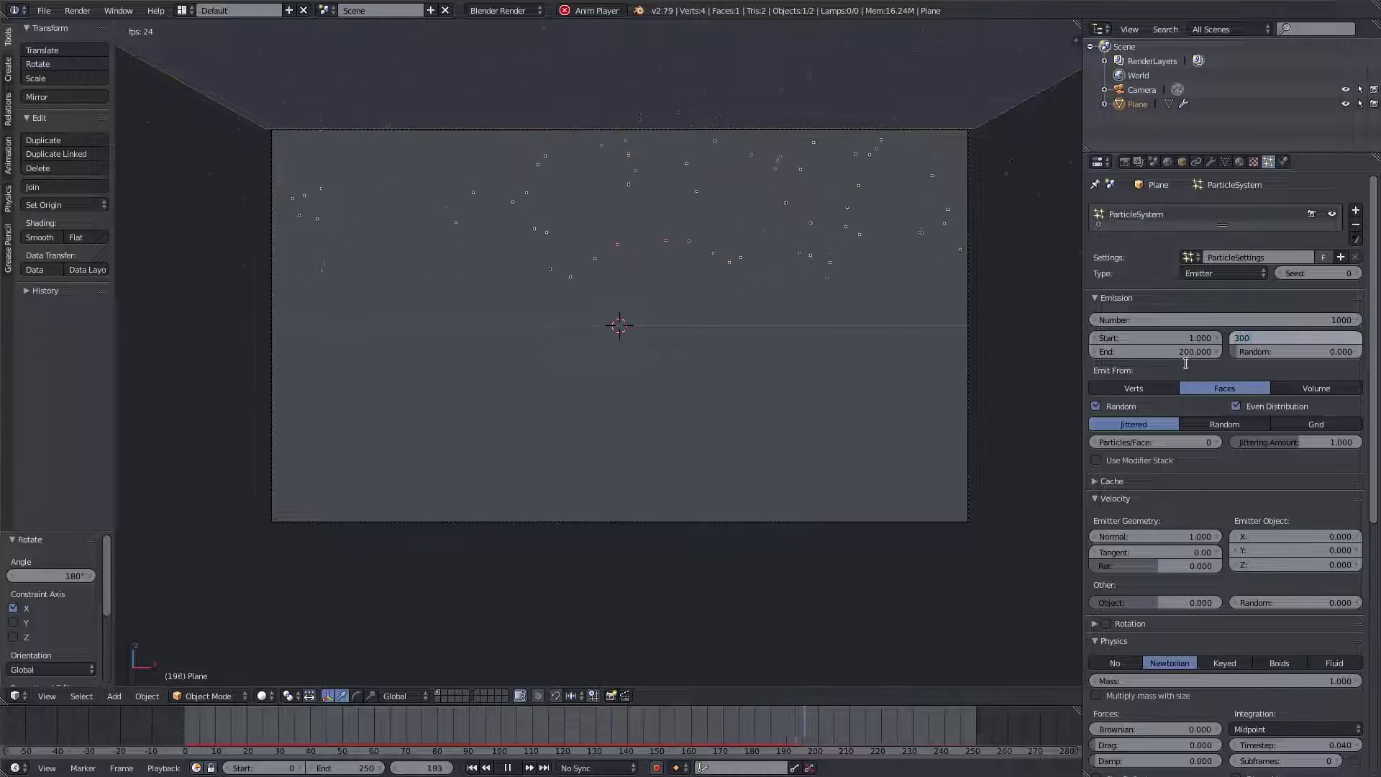
pyautogui.press('Return')
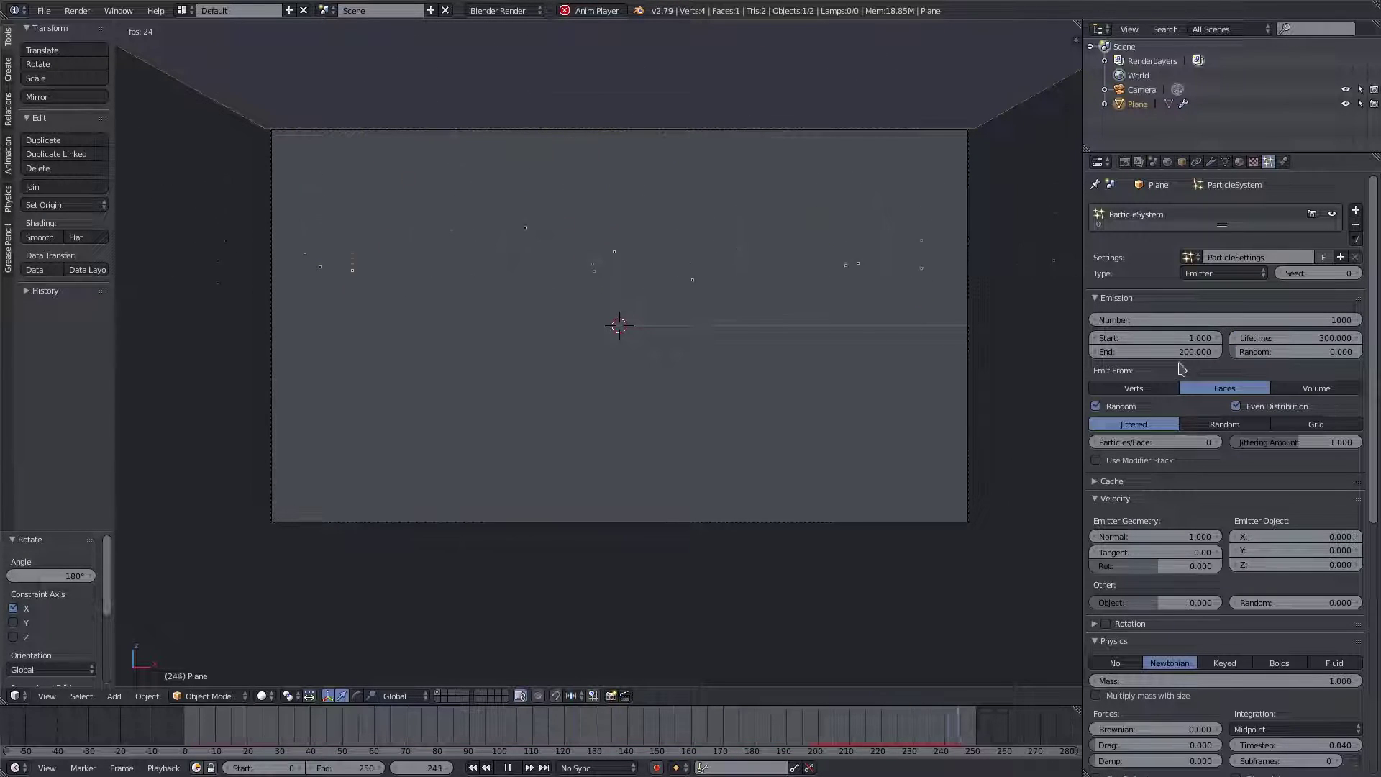
pyautogui.moveTo(1253, 352); pyautogui.dragTo(1363, 352)
# - Check the falling particles inside and outside the camera view, and set the particle lifetime to 200 frames
pyautogui.scroll(-2, 848, 502)
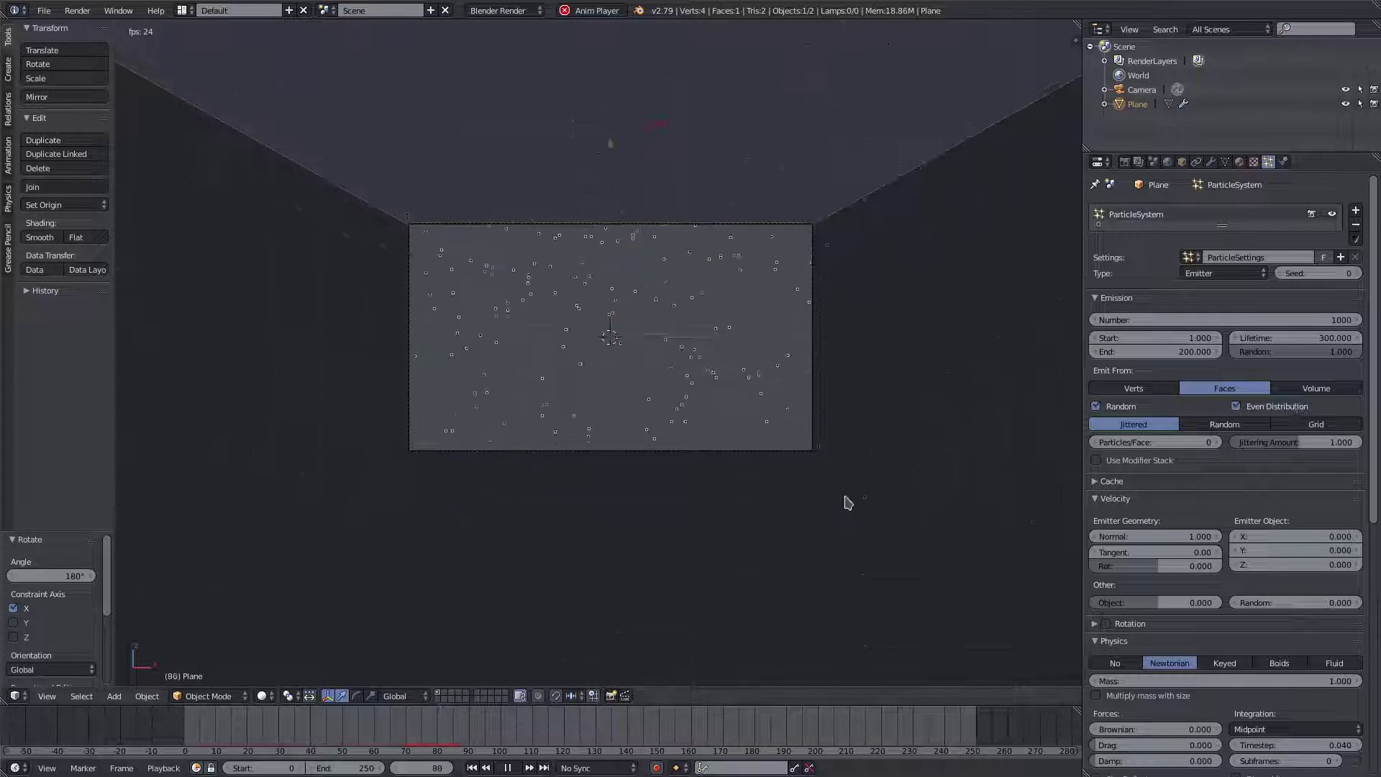
pyautogui.scroll(-4, 847, 502)
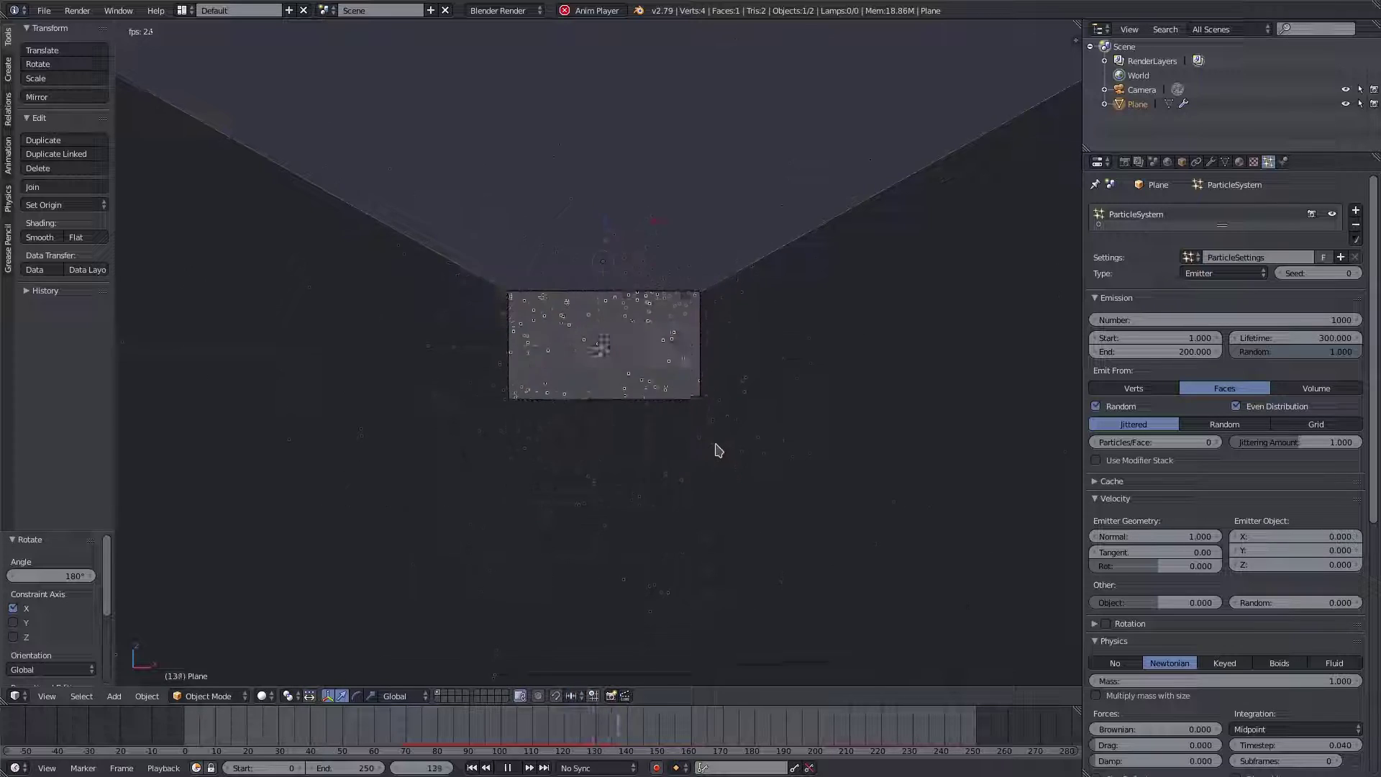
pyautogui.scroll(5, 719, 451)
pyautogui.press('KP_0')
pyautogui.scroll(-10, 721, 443)
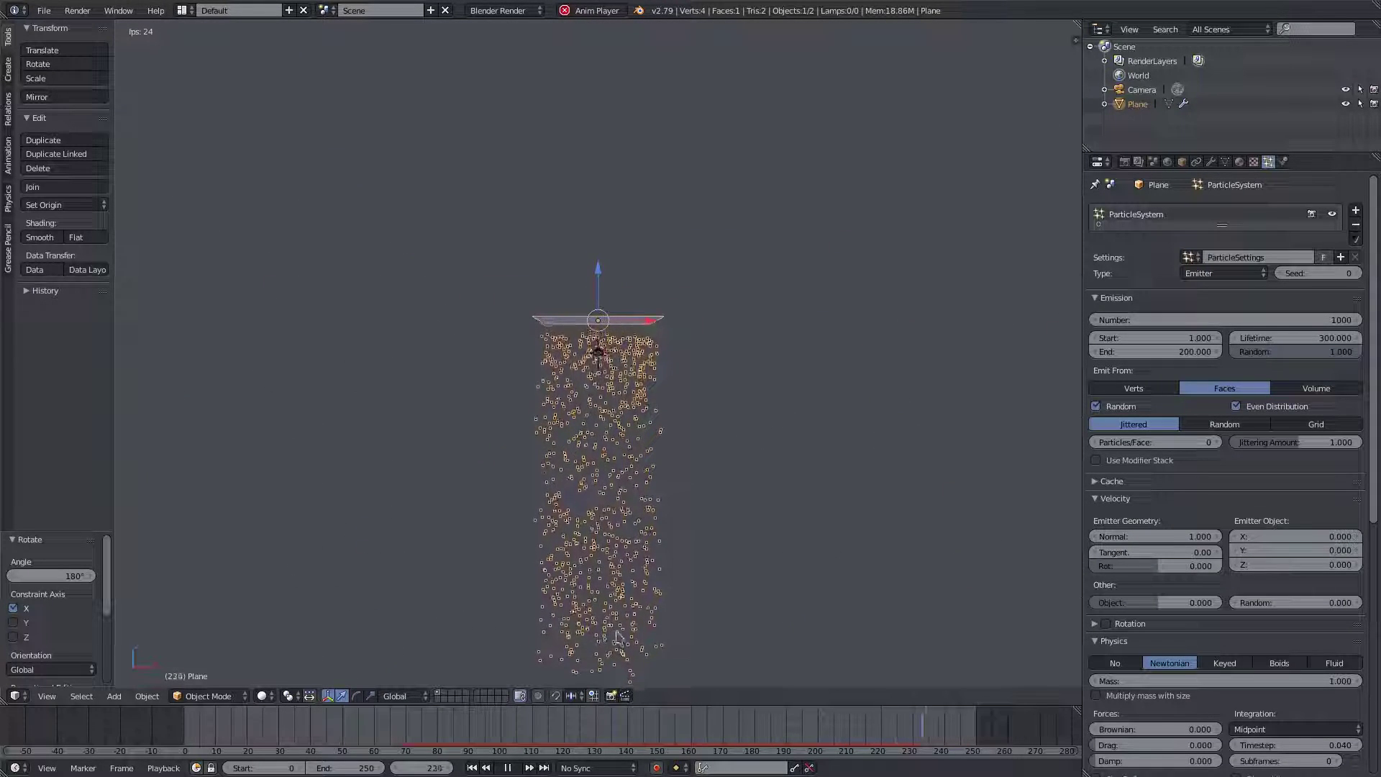
pyautogui.click(1295, 337)
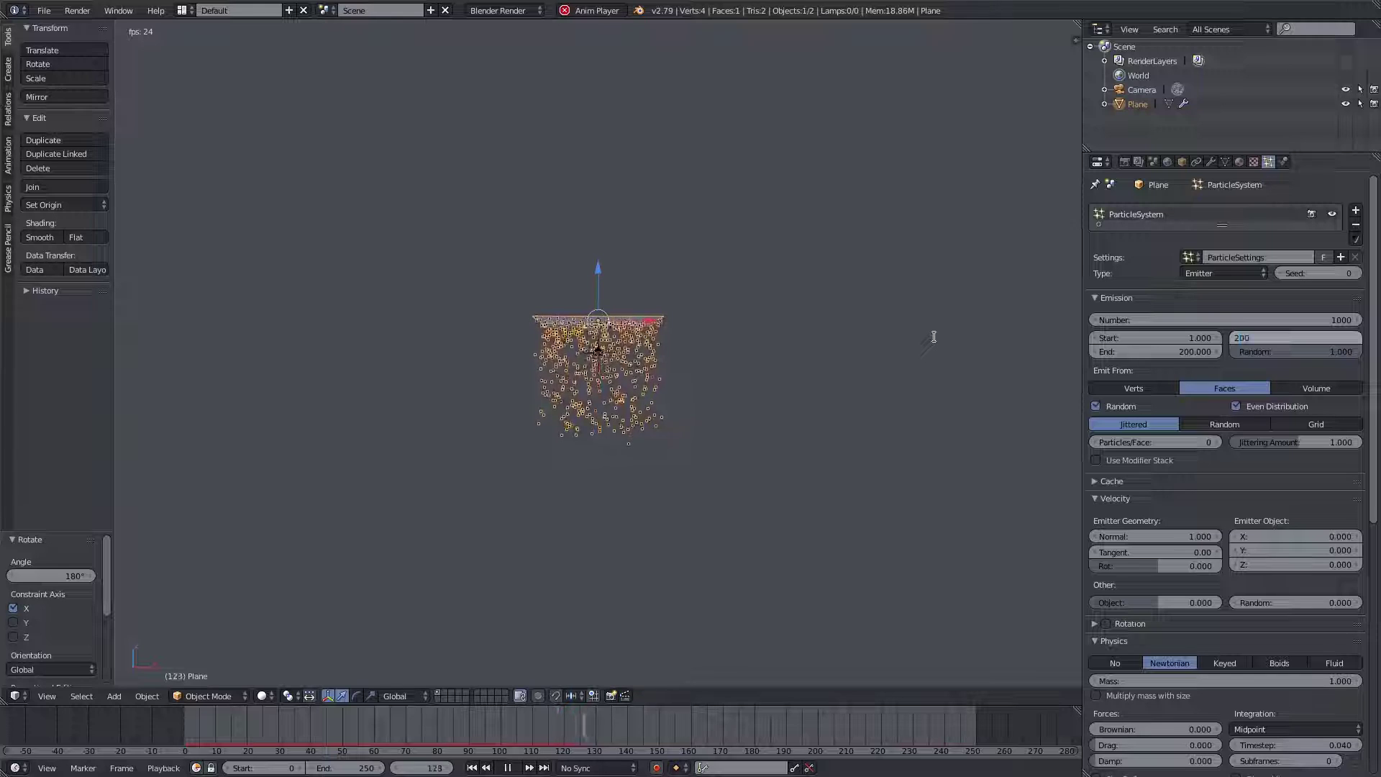
pyautogui.press('Return')
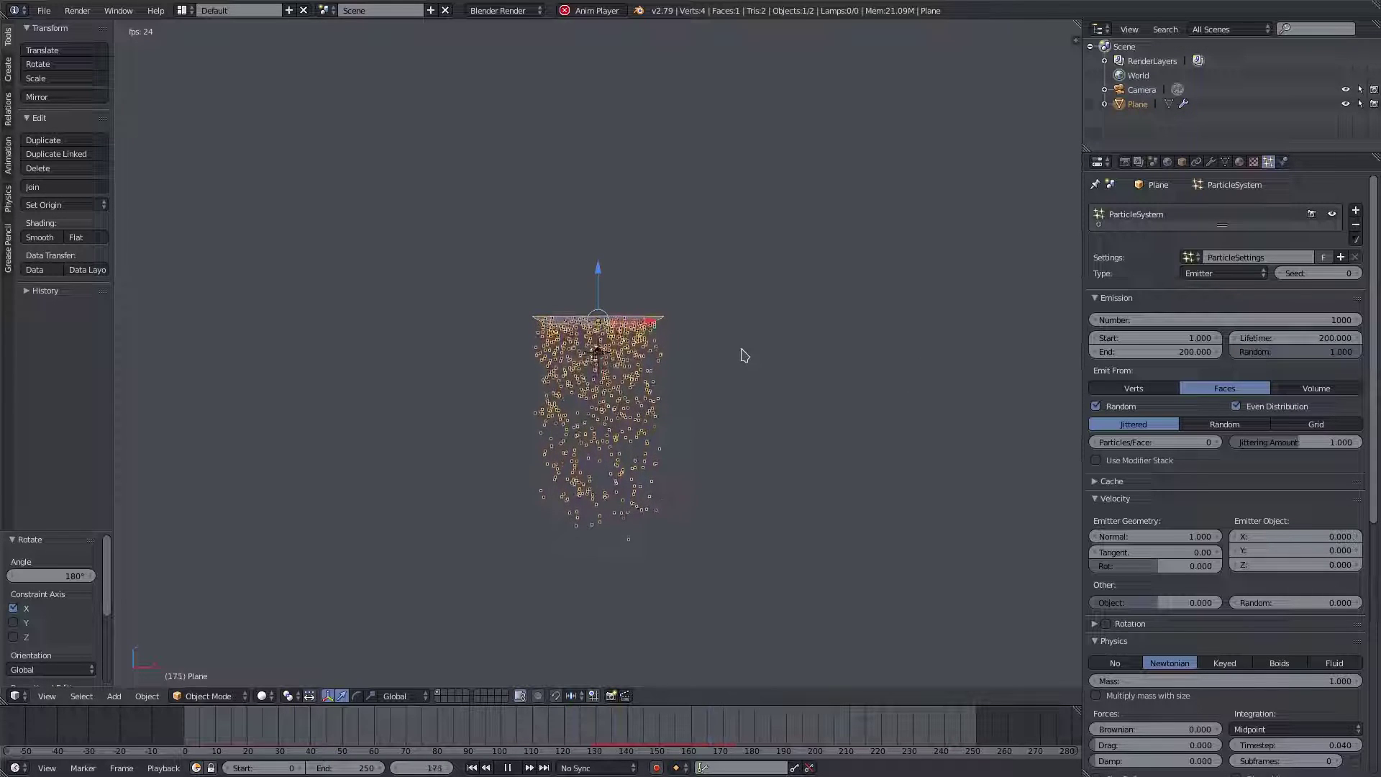
pyautogui.press('KP_0')
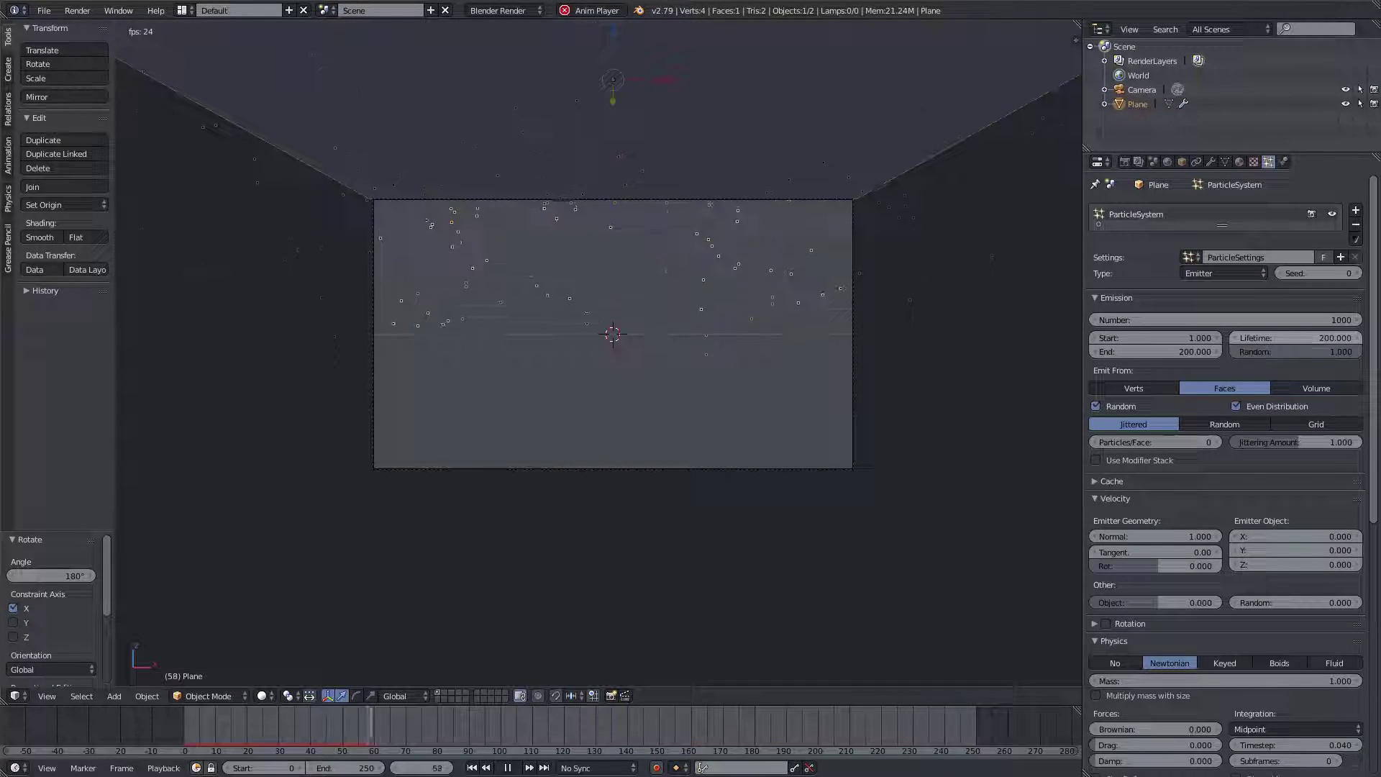
# - Set the particle lifetime to 250 frames and the lifetime randomness to 0
pyautogui.click(1296, 338)
pyautogui.press('BackSpace')
pyautogui.press('BackSpace')
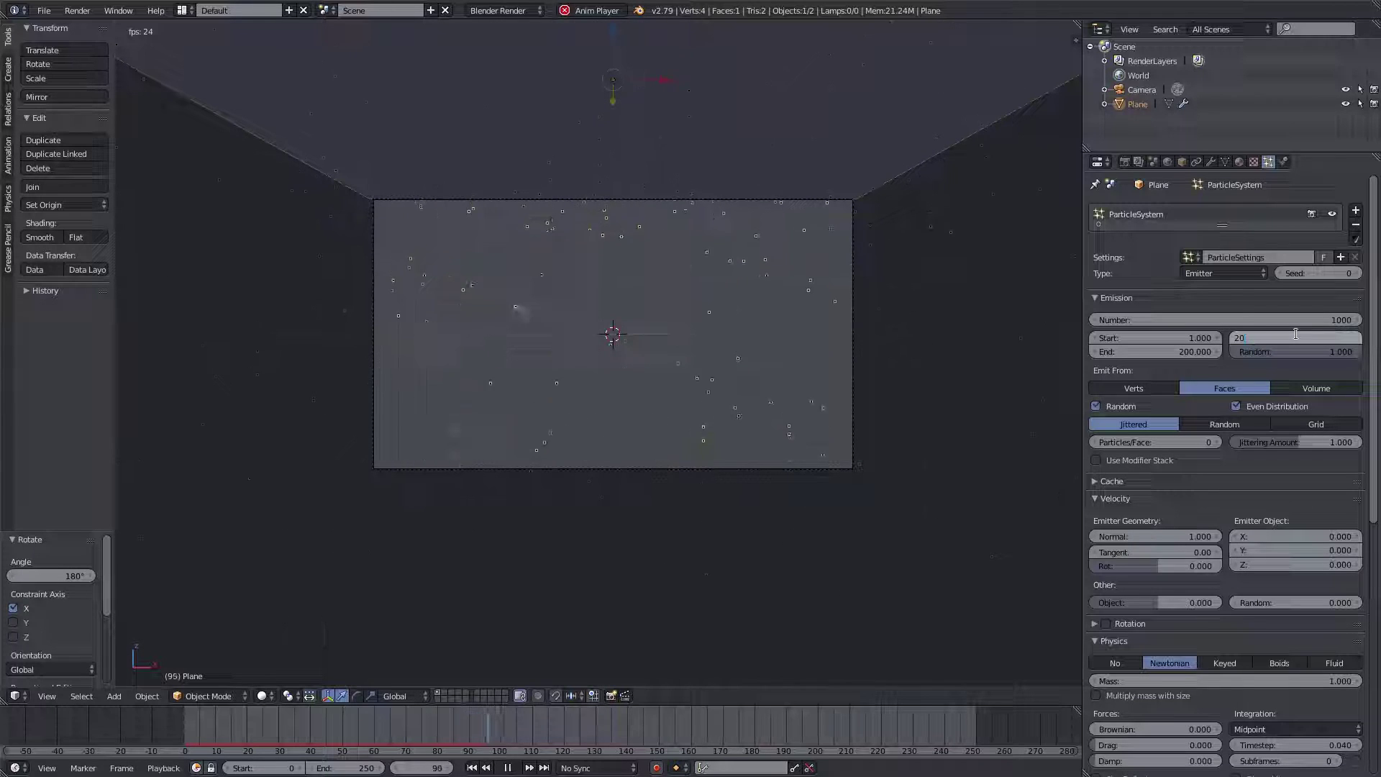
pyautogui.write('0')
pyautogui.press('Return')
pyautogui.scroll(-2, 696, 355)
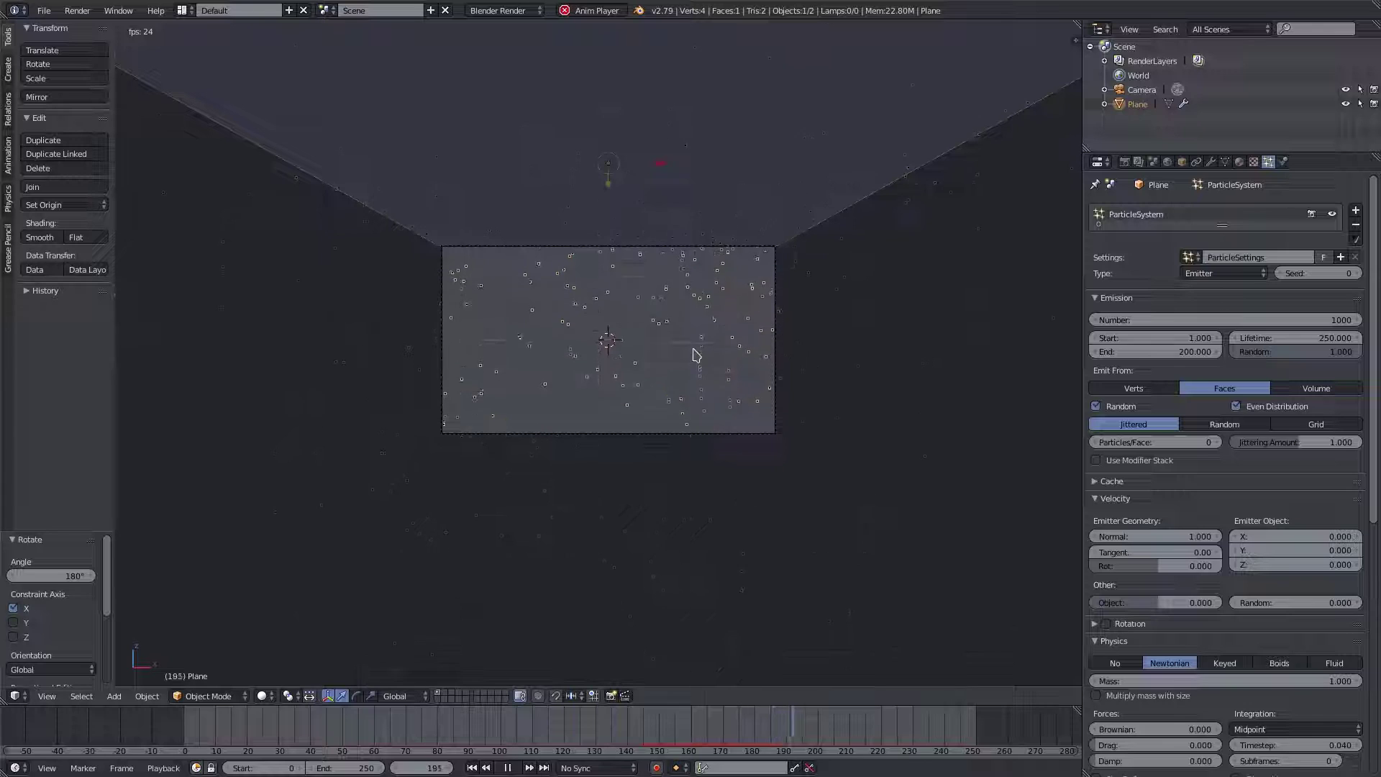
pyautogui.scroll(2, 695, 355)
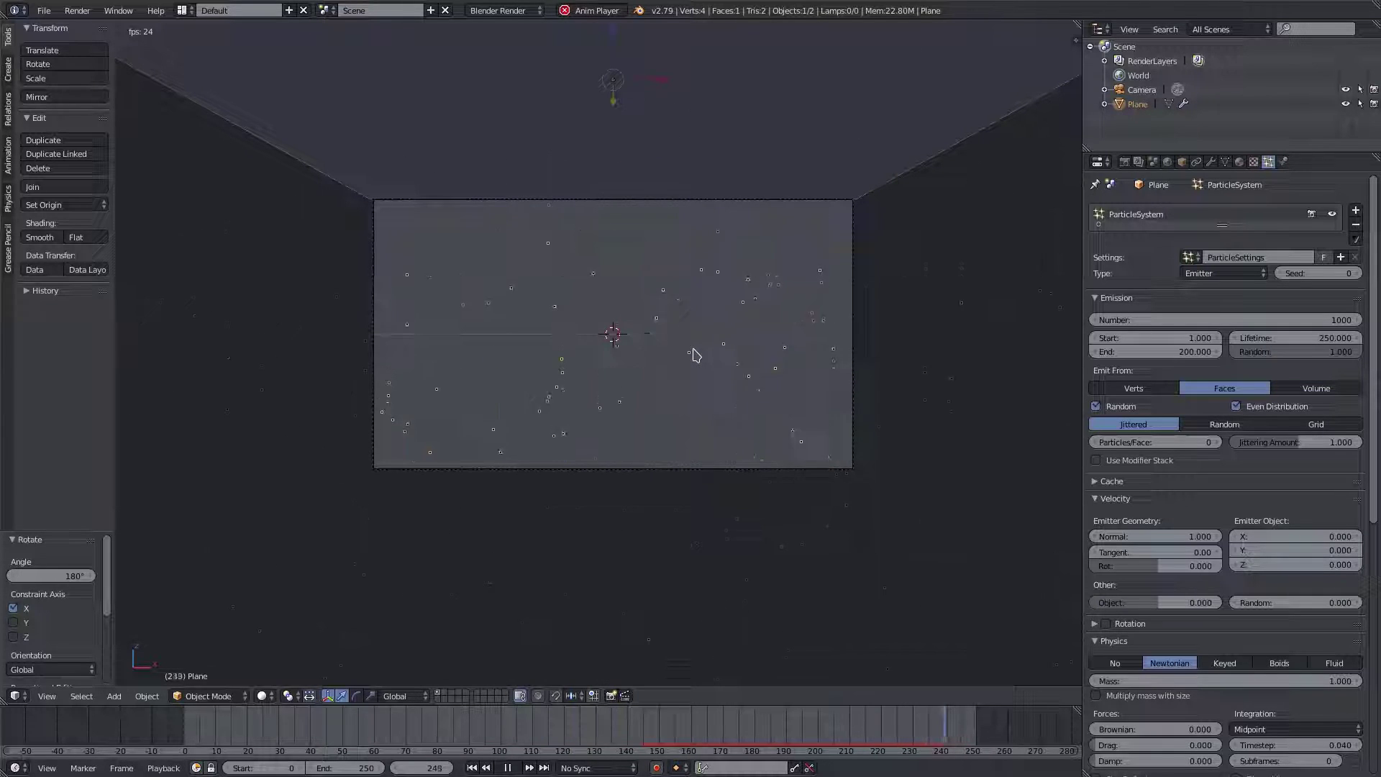
pyautogui.moveTo(1330, 352); pyautogui.dragTo(1233, 352)
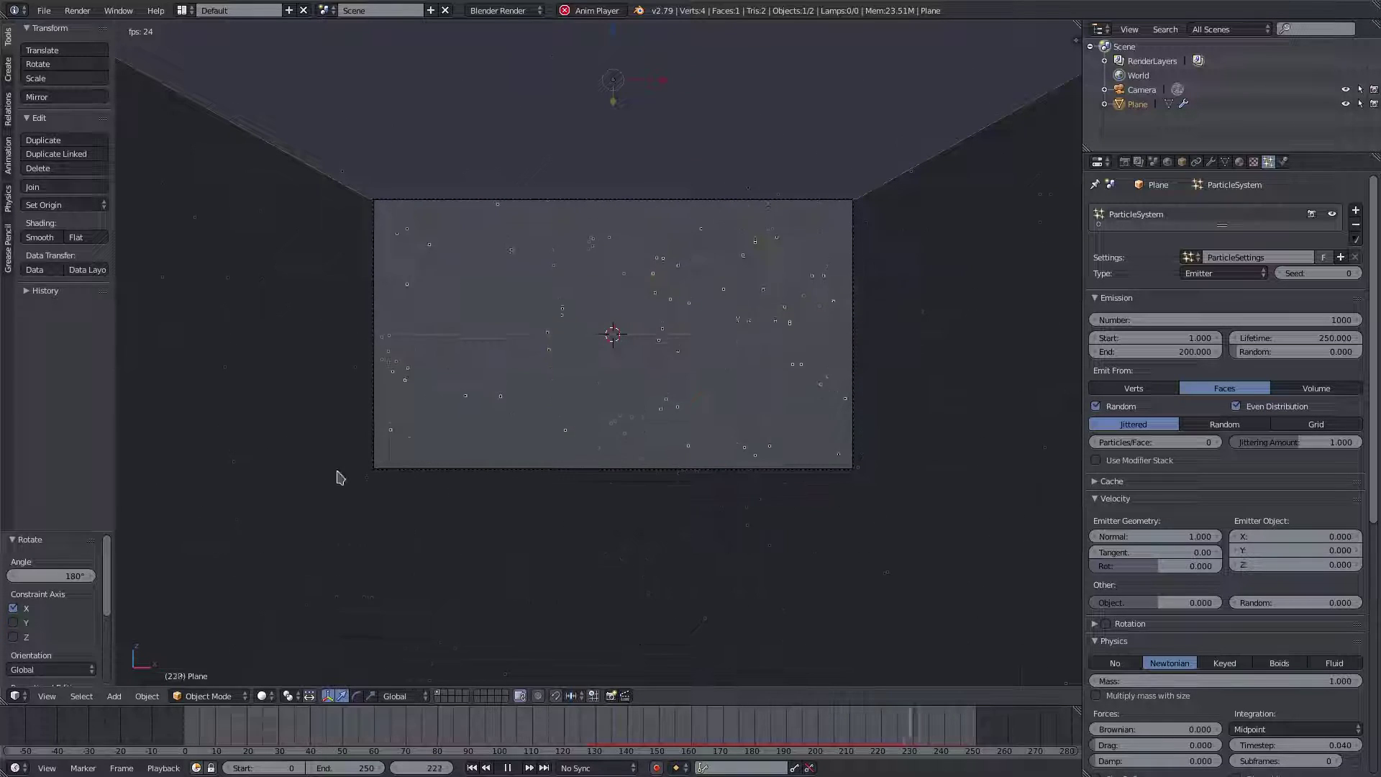
# - Set the Brownian force in the particle physics to 5
pyautogui.scroll(-6, 367, 476)
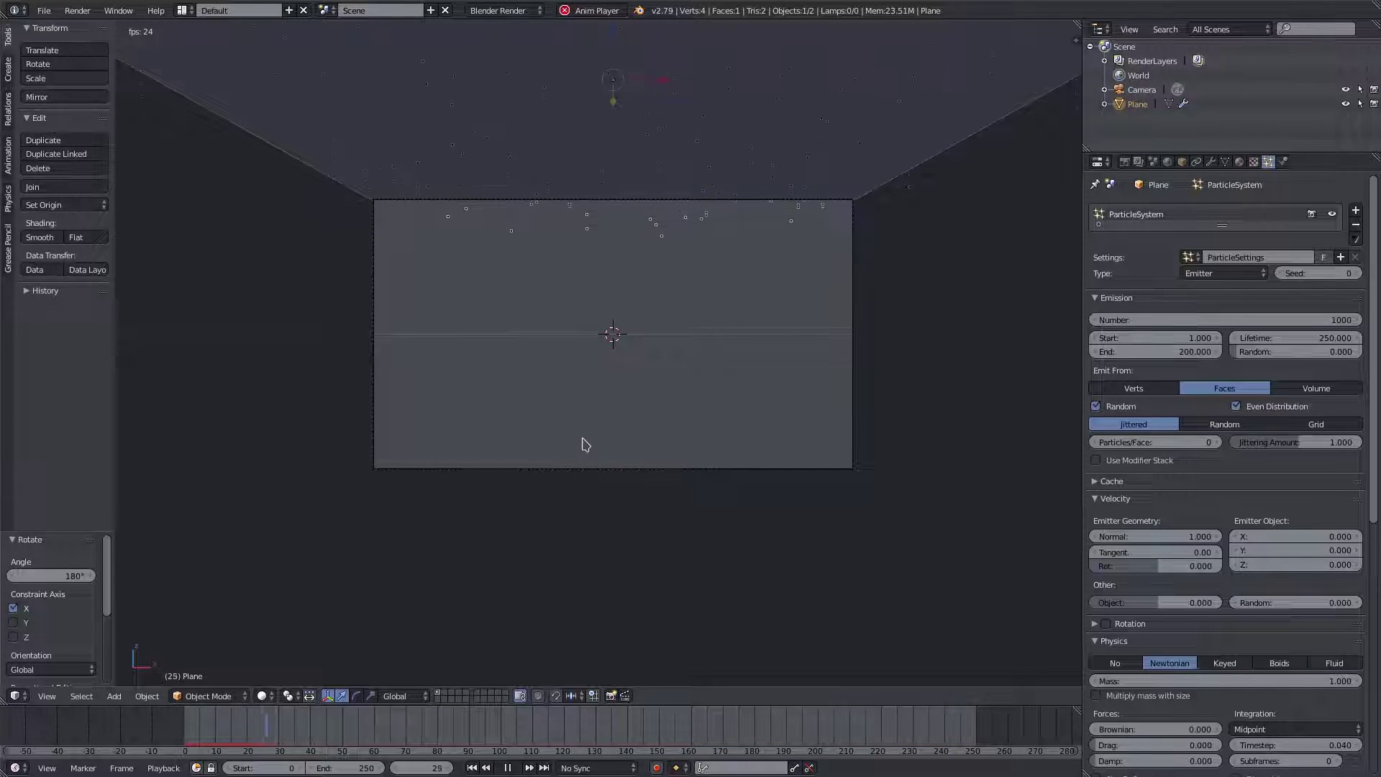
pyautogui.scroll(1, 666, 475)
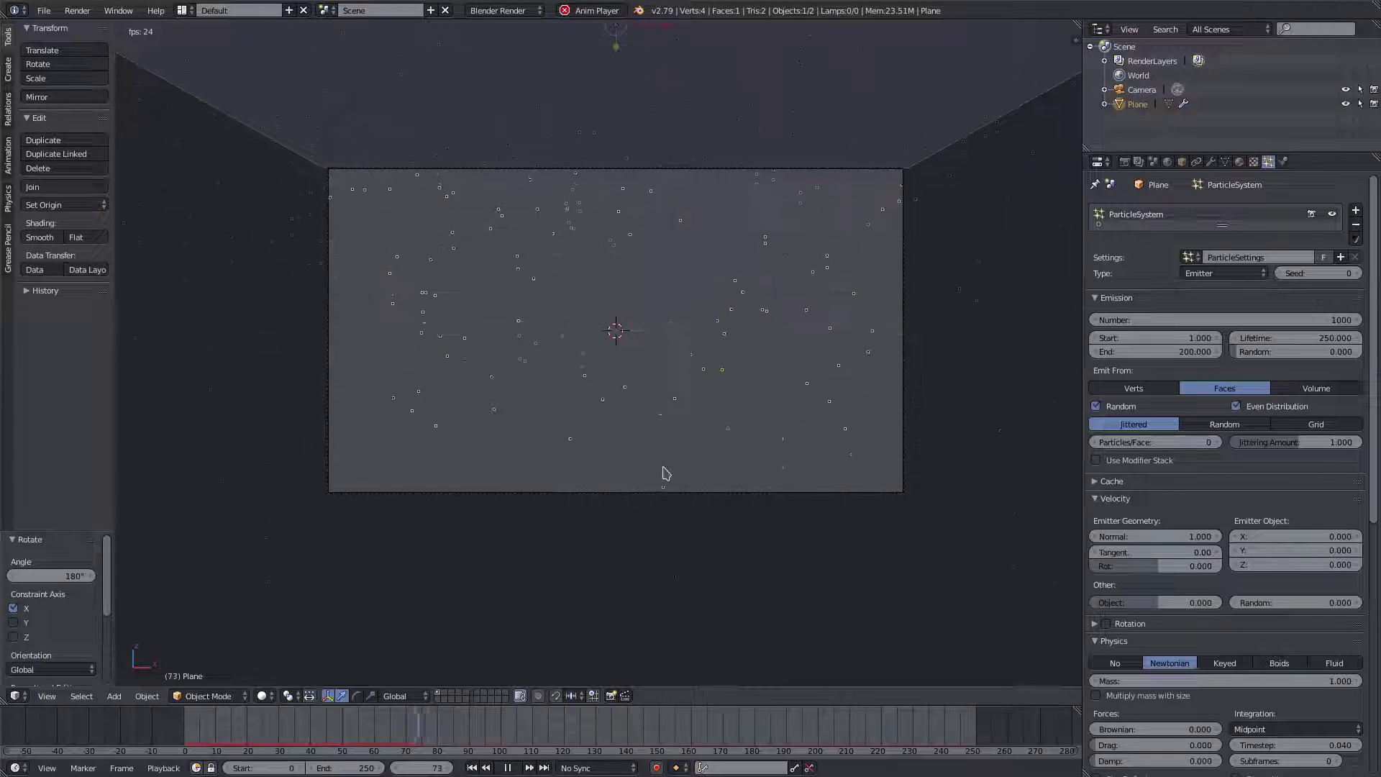
pyautogui.scroll(-8, 1214, 491)
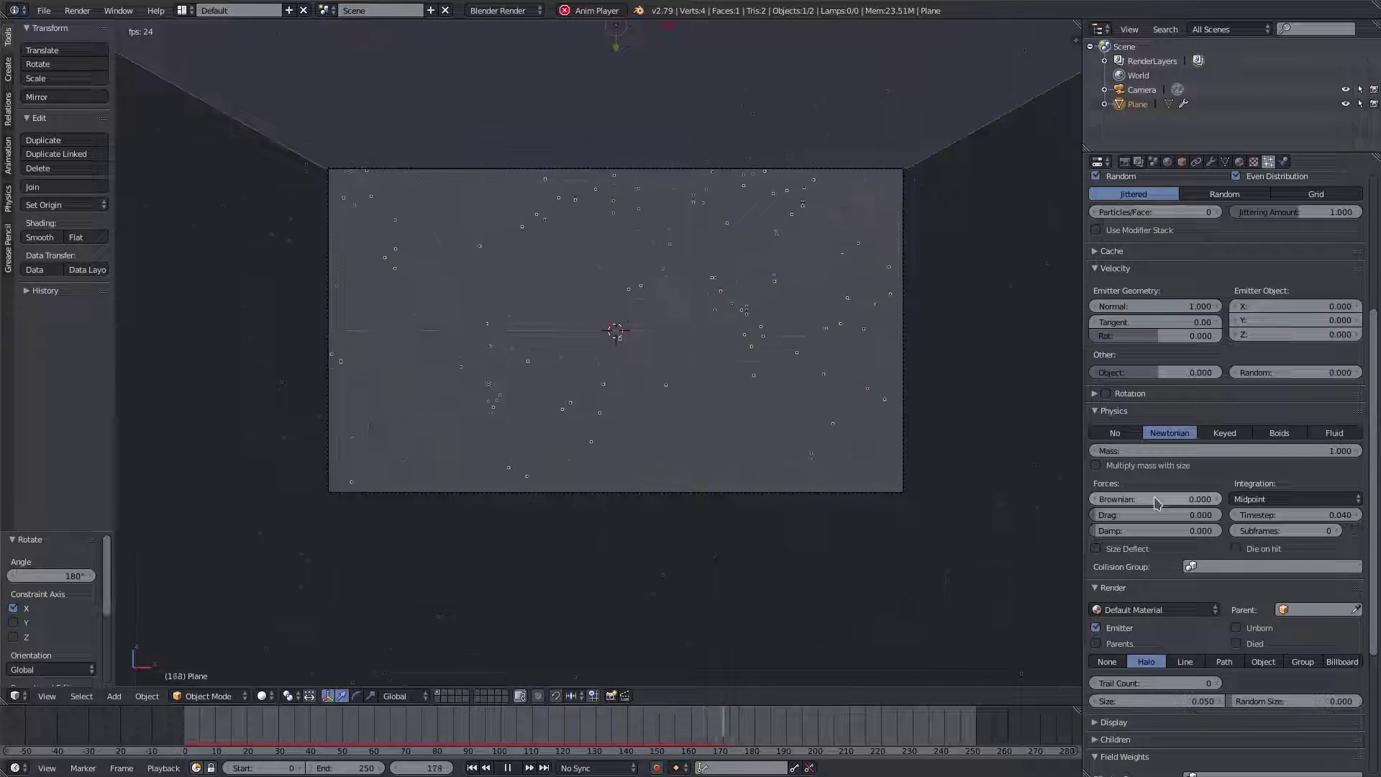
pyautogui.click(1147, 500)
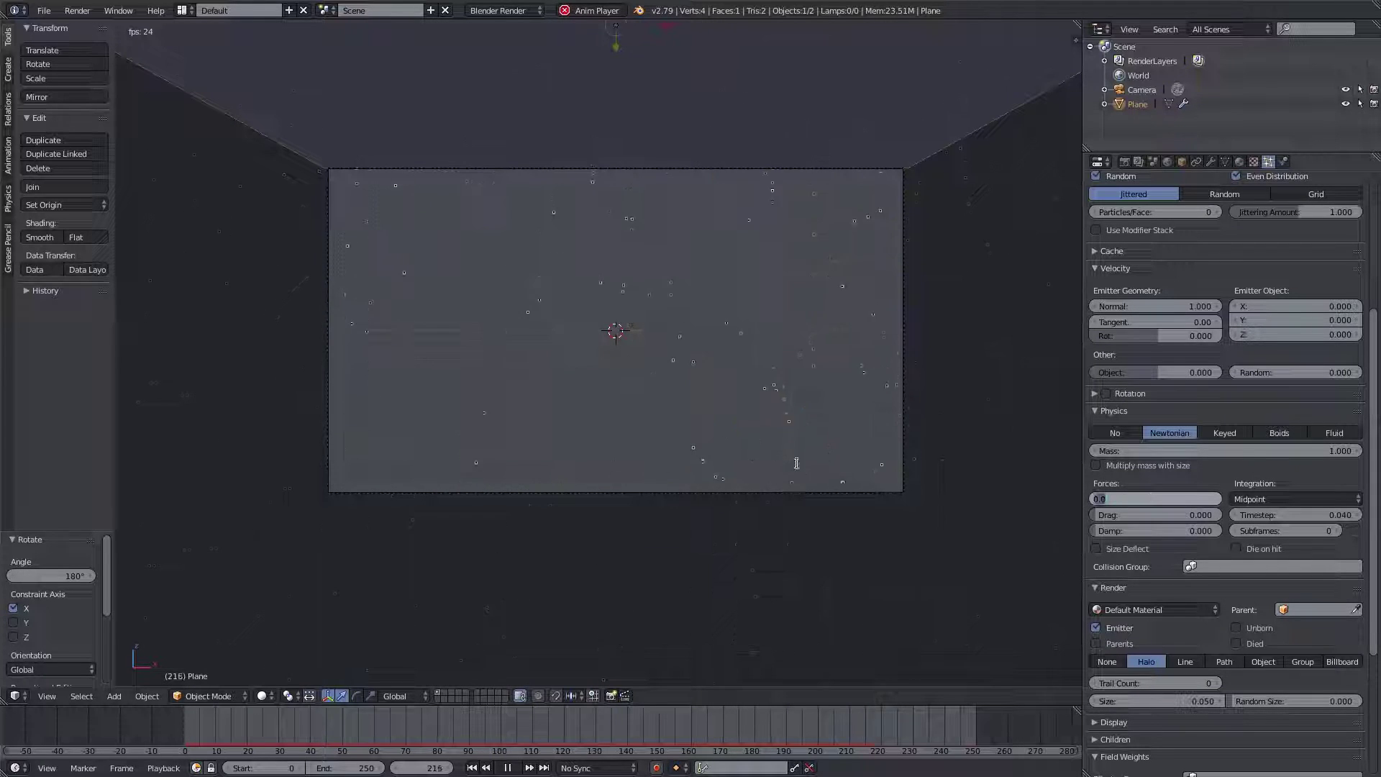
pyautogui.press('Return')
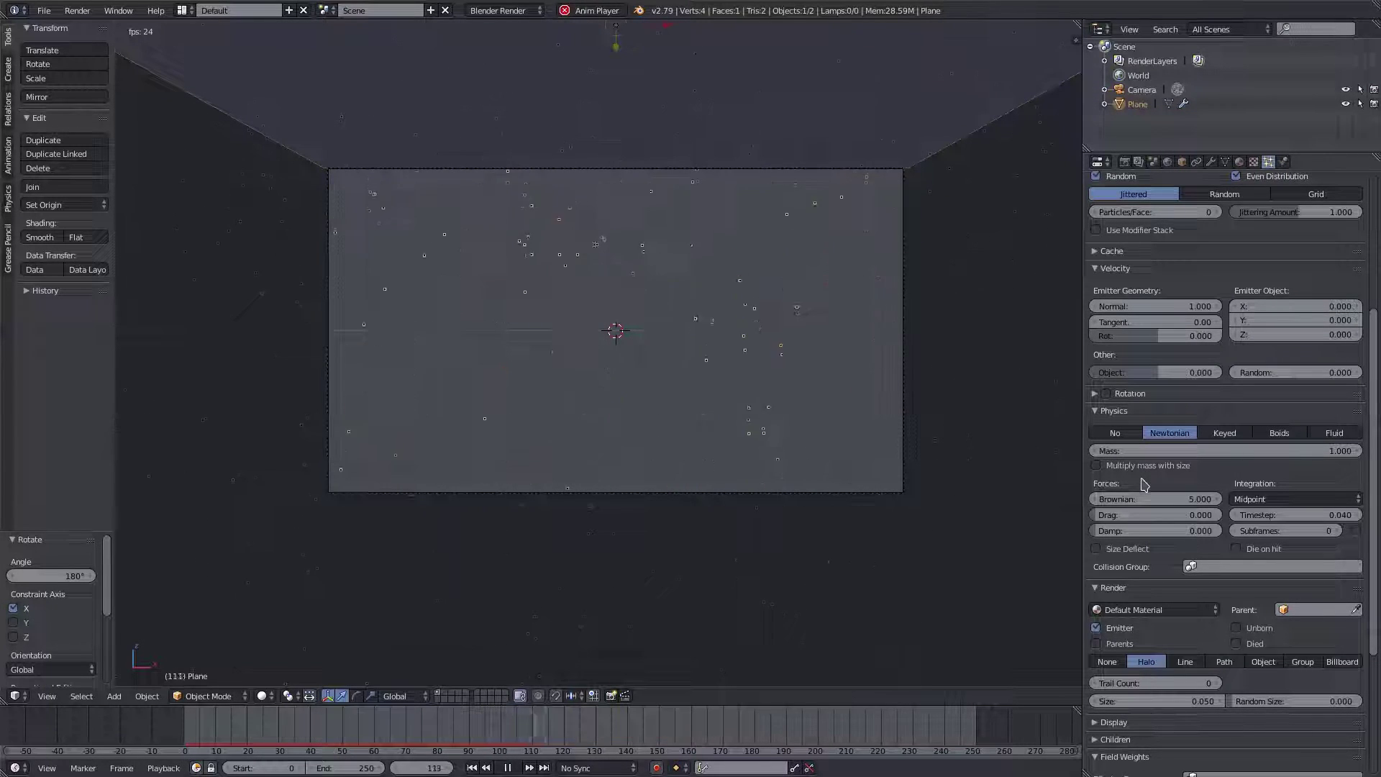
# - Lower the gravity field weight to 0.056 and raise the particle damping to 0.023
pyautogui.scroll(-6, 1143, 481)
pyautogui.moveTo(1104, 592); pyautogui.dragTo(1140, 591)
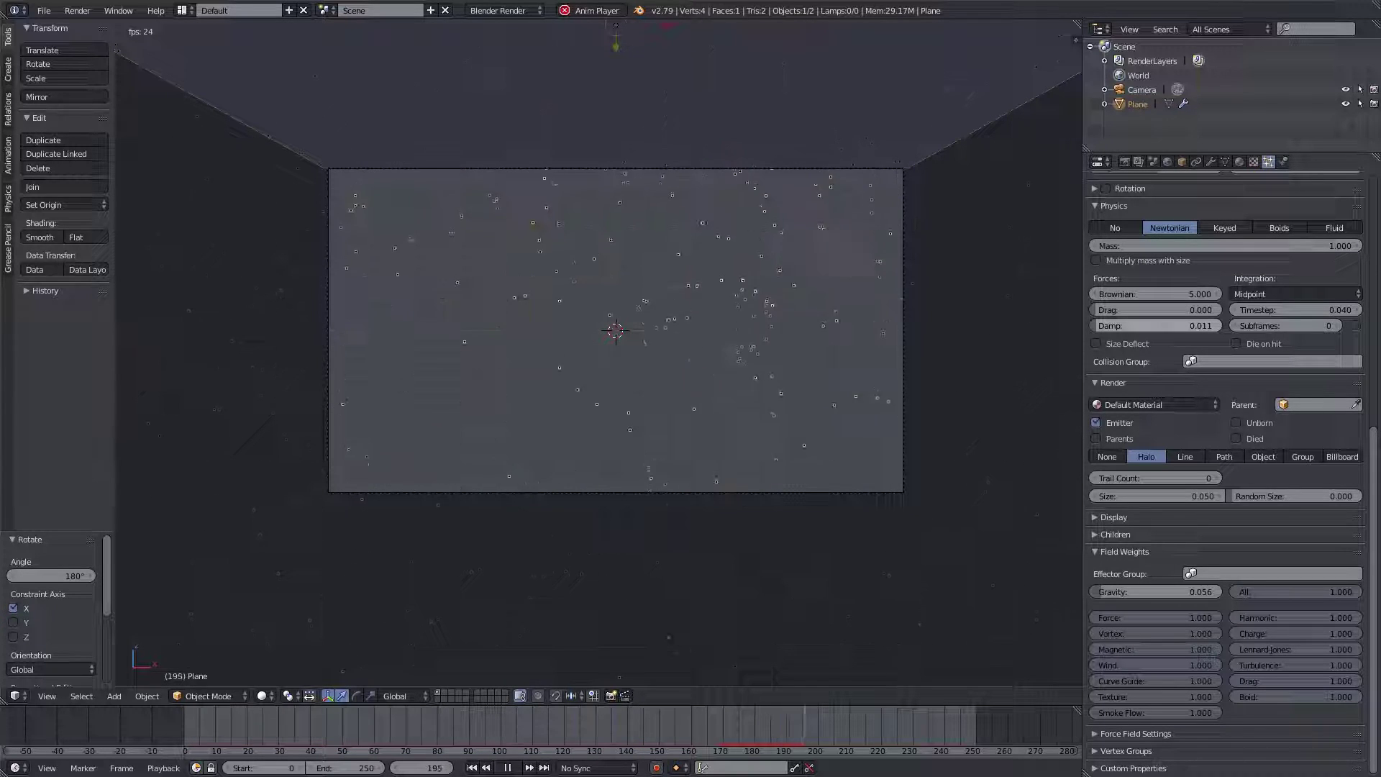
pyautogui.moveTo(1112, 328); pyautogui.dragTo(1122, 328)
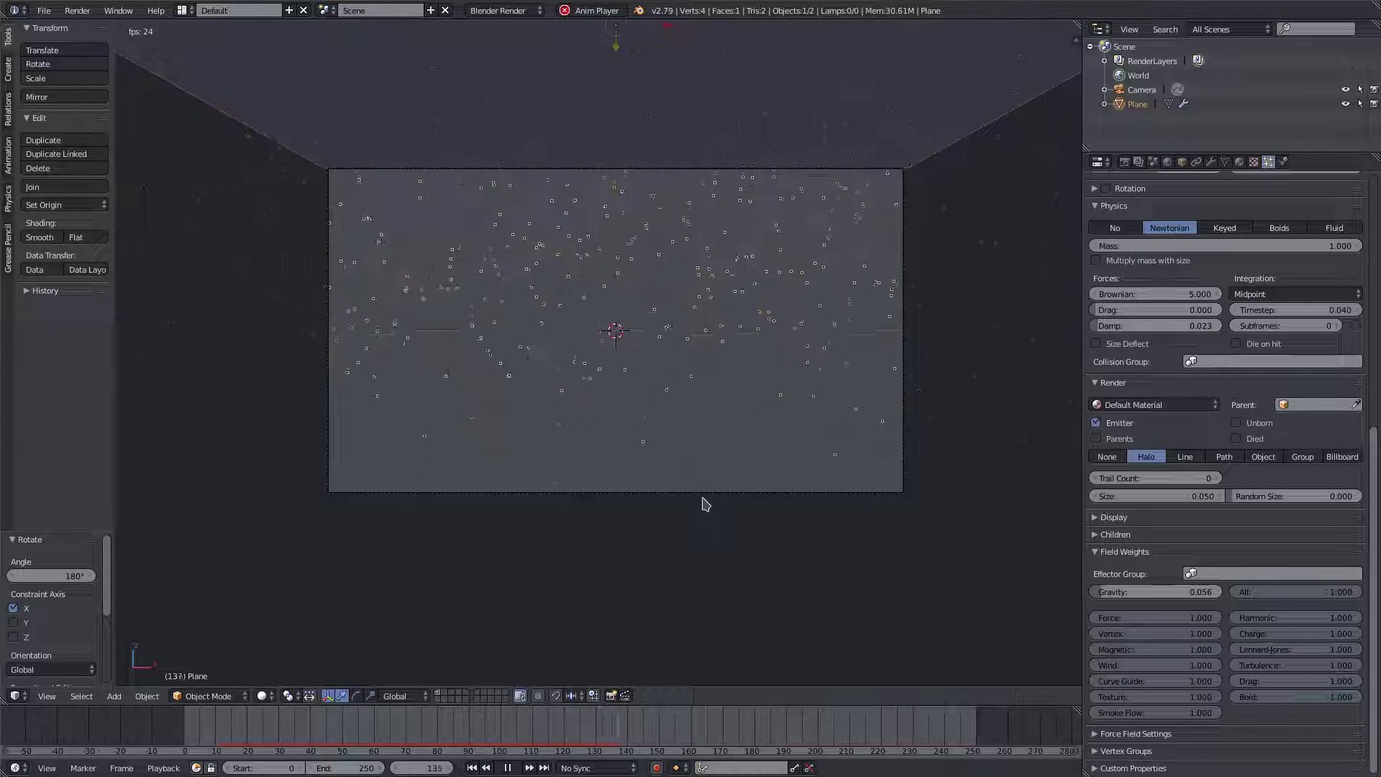
# - Check the particle motion in the camera view and round the damping to 0.020
pyautogui.scroll(1, 705, 502)
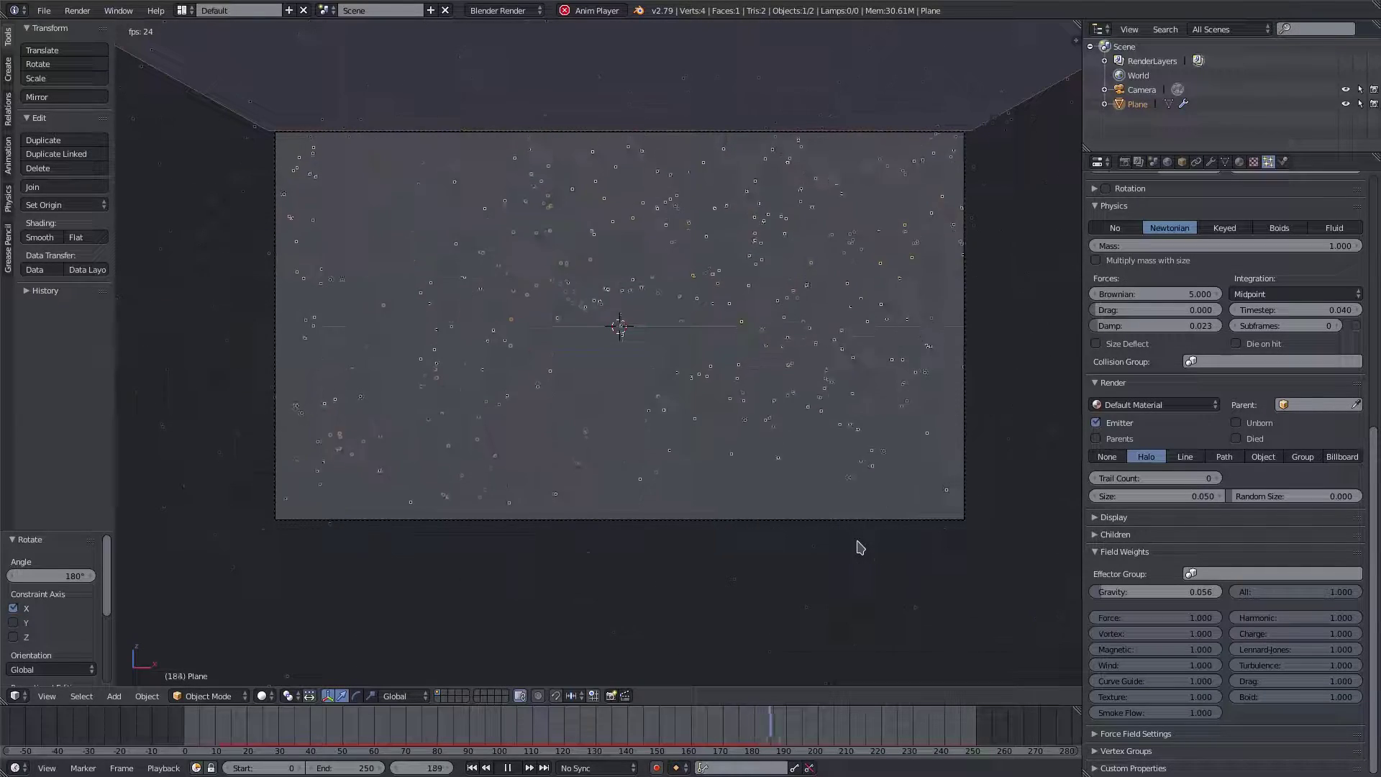
pyautogui.scroll(-2, 860, 545)
pyautogui.scroll(2, 861, 545)
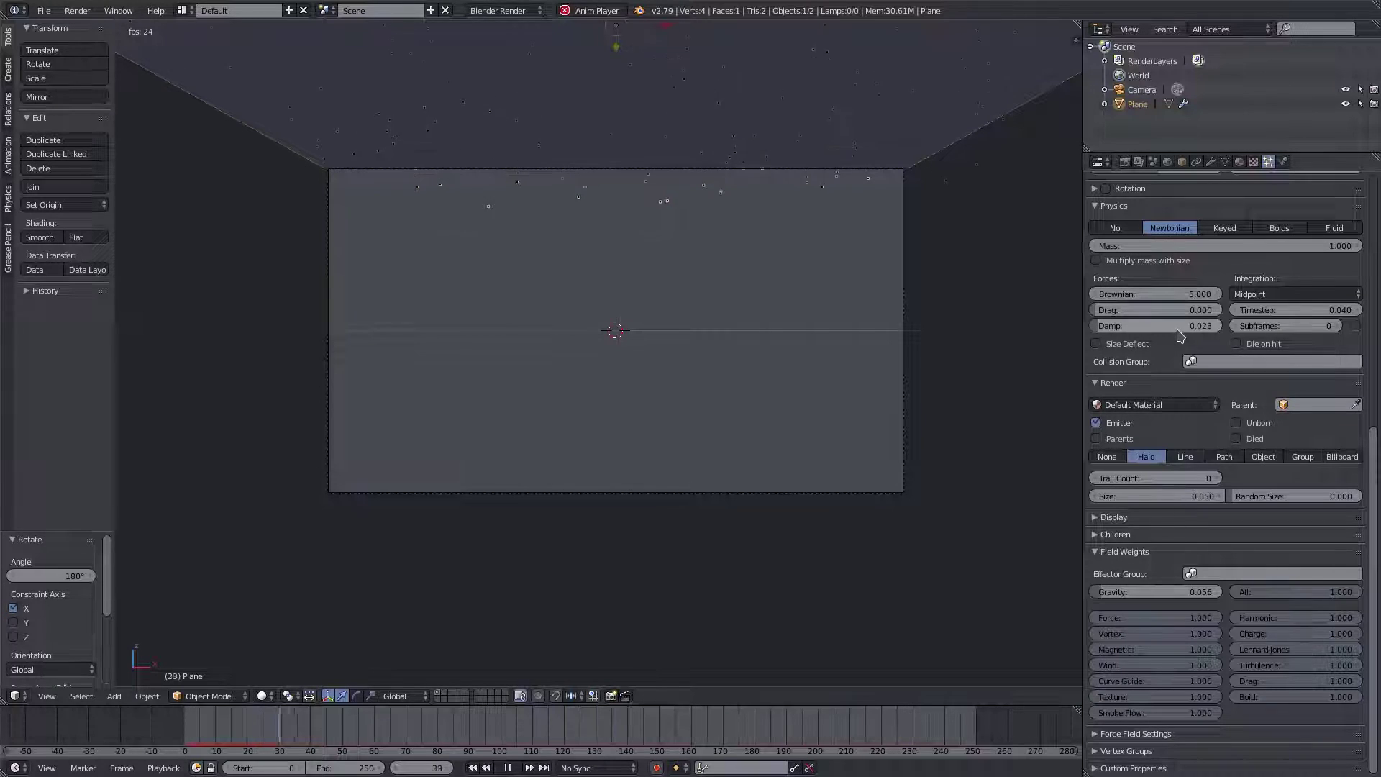
pyautogui.scroll(3, 1171, 386)
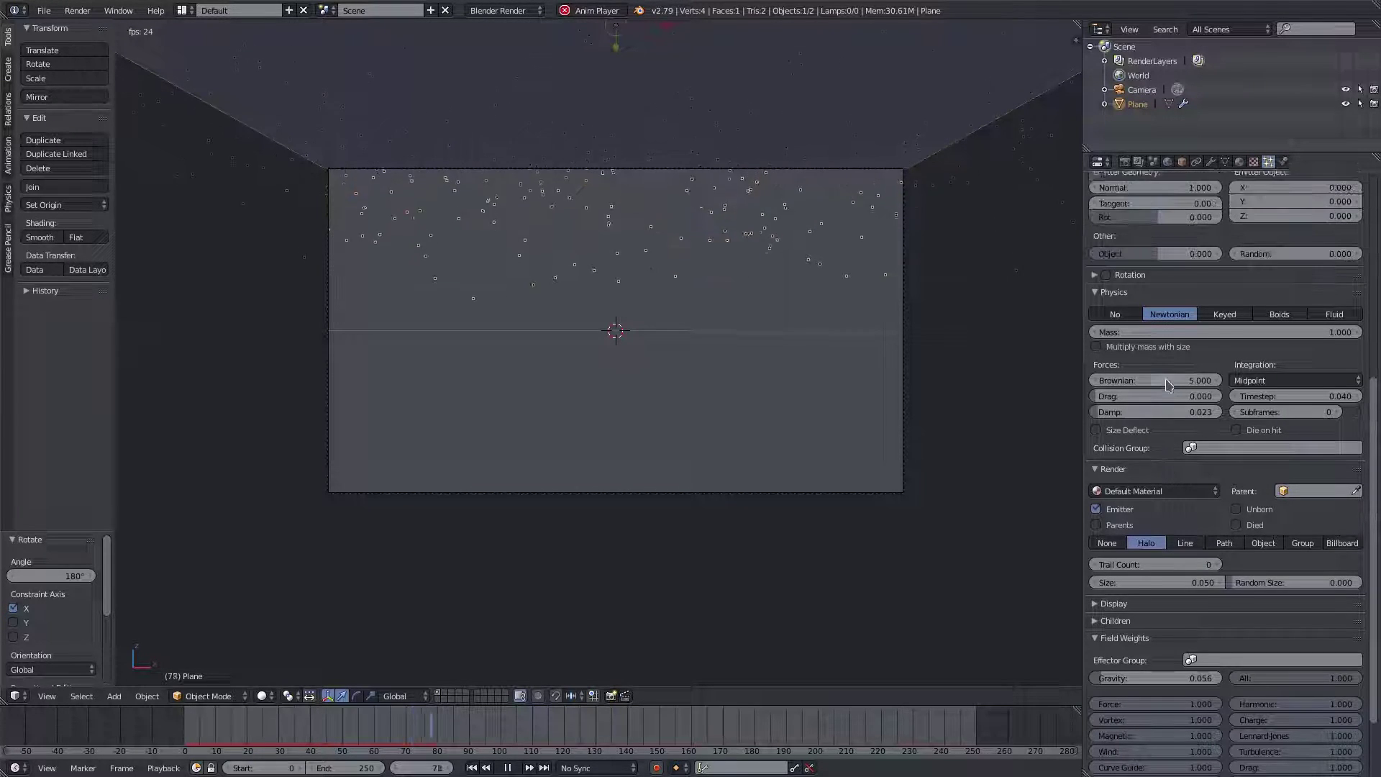
pyautogui.press('Tab')
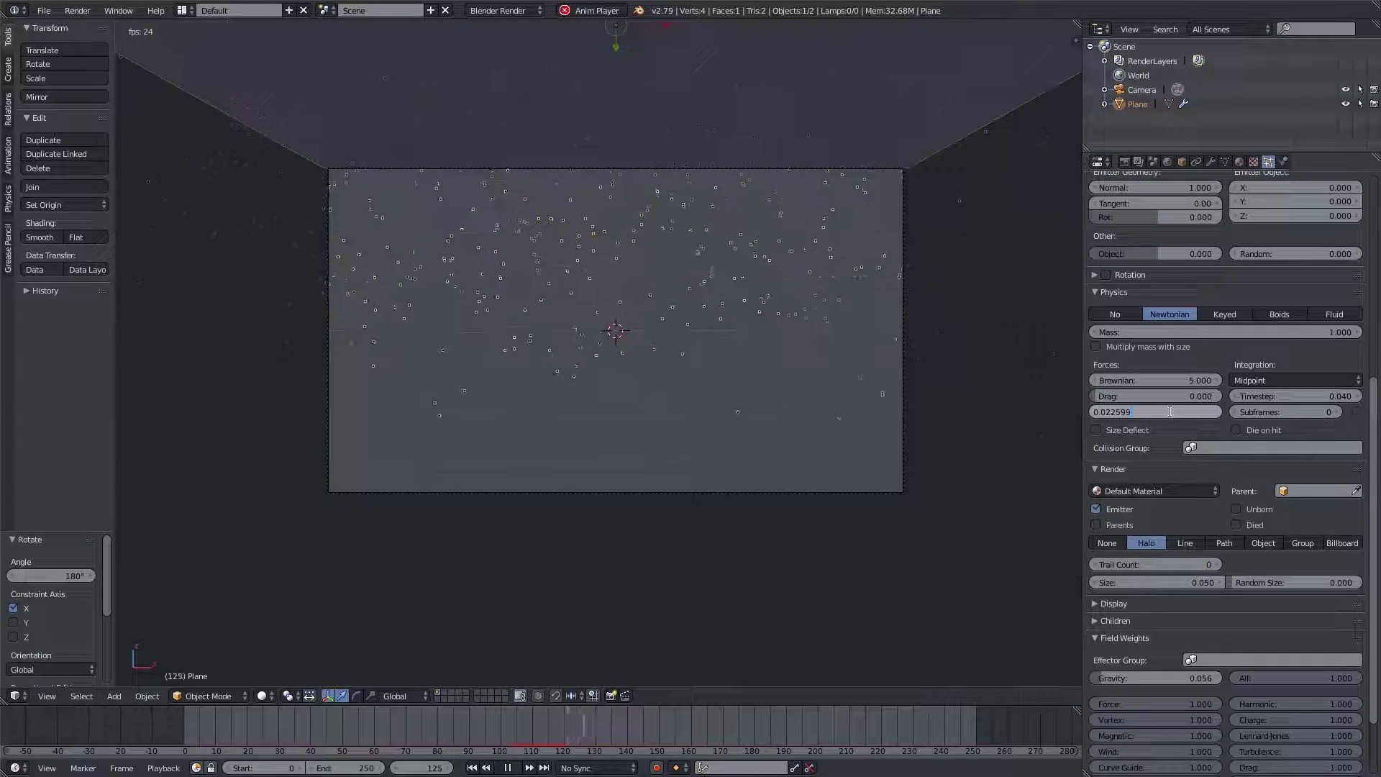
pyautogui.press('BackSpace')
pyautogui.press('Return')
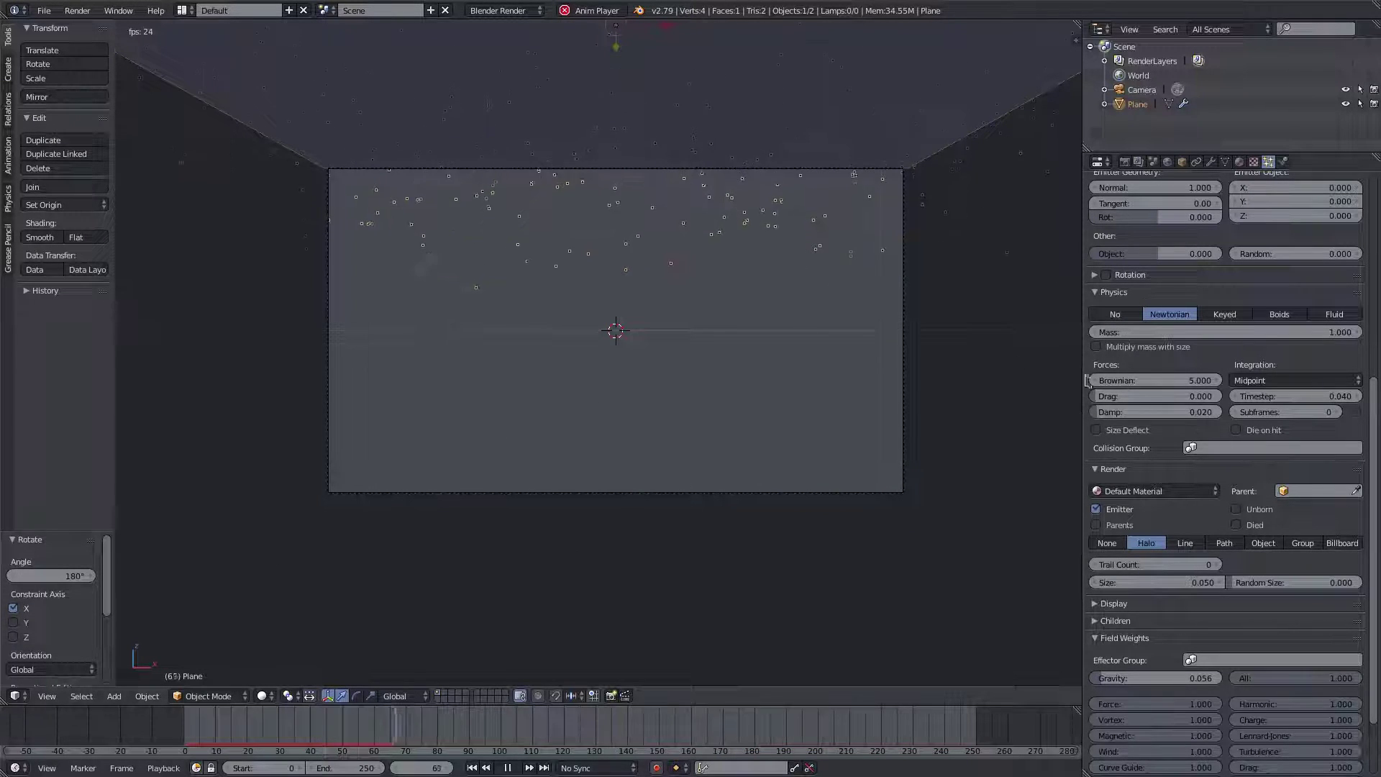
# - Increase the number of emitted particles to 3000
pyautogui.scroll(5, 1202, 424)
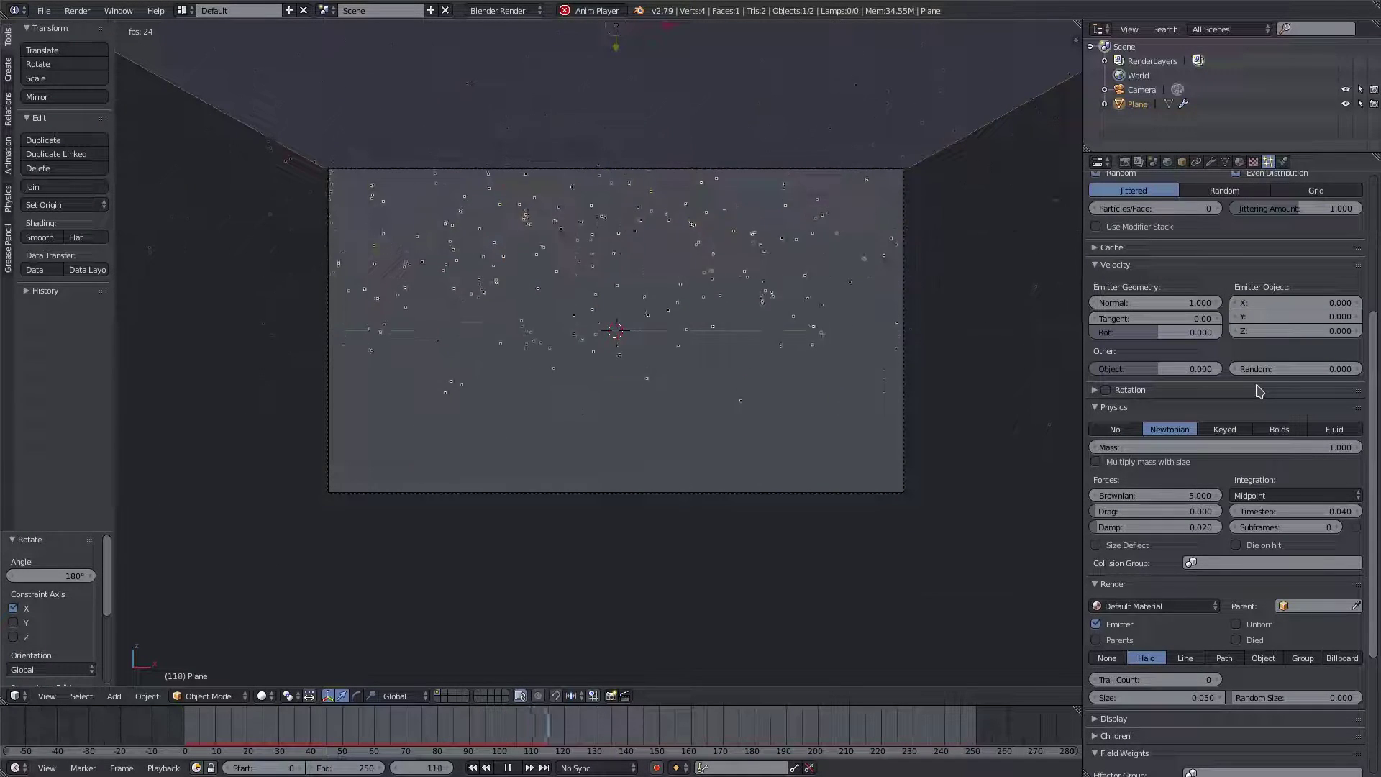
pyautogui.scroll(5, 1252, 391)
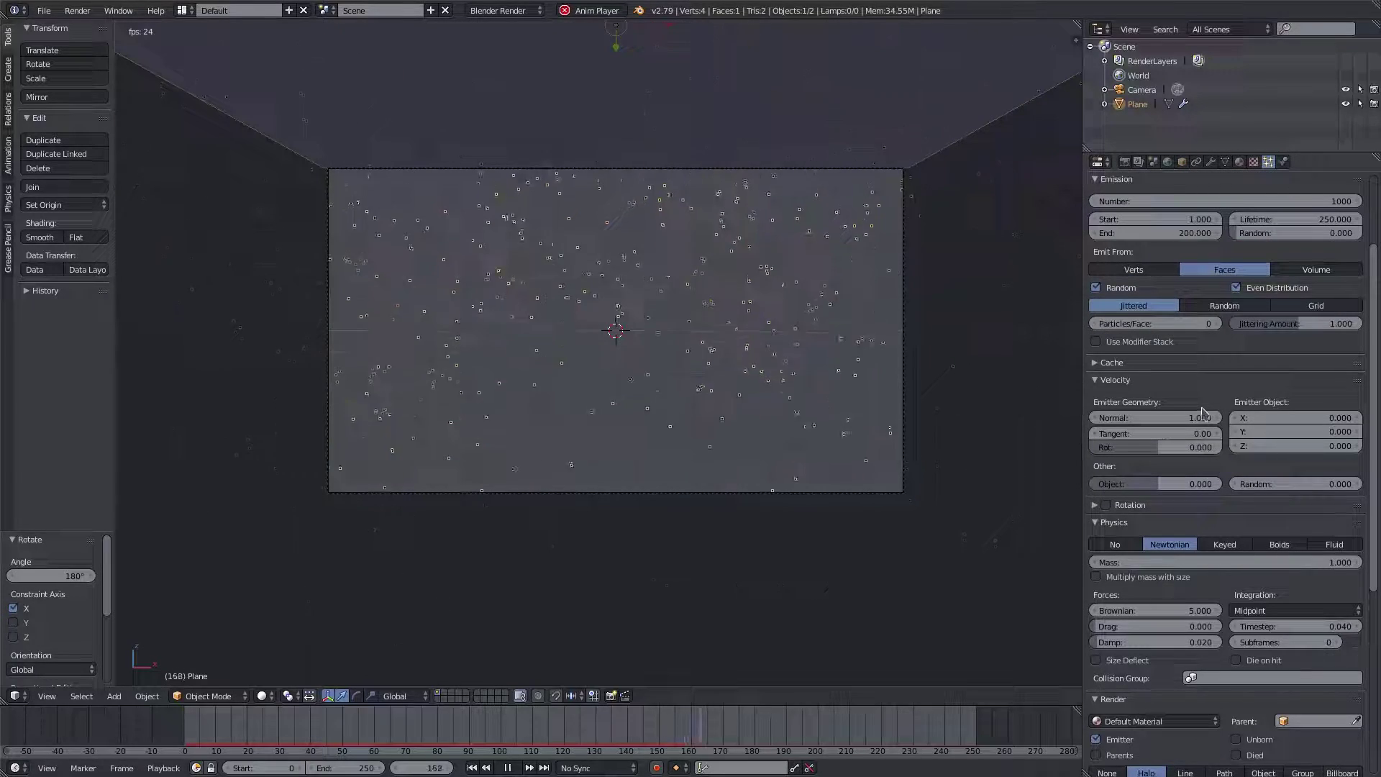
pyautogui.click(1251, 230)
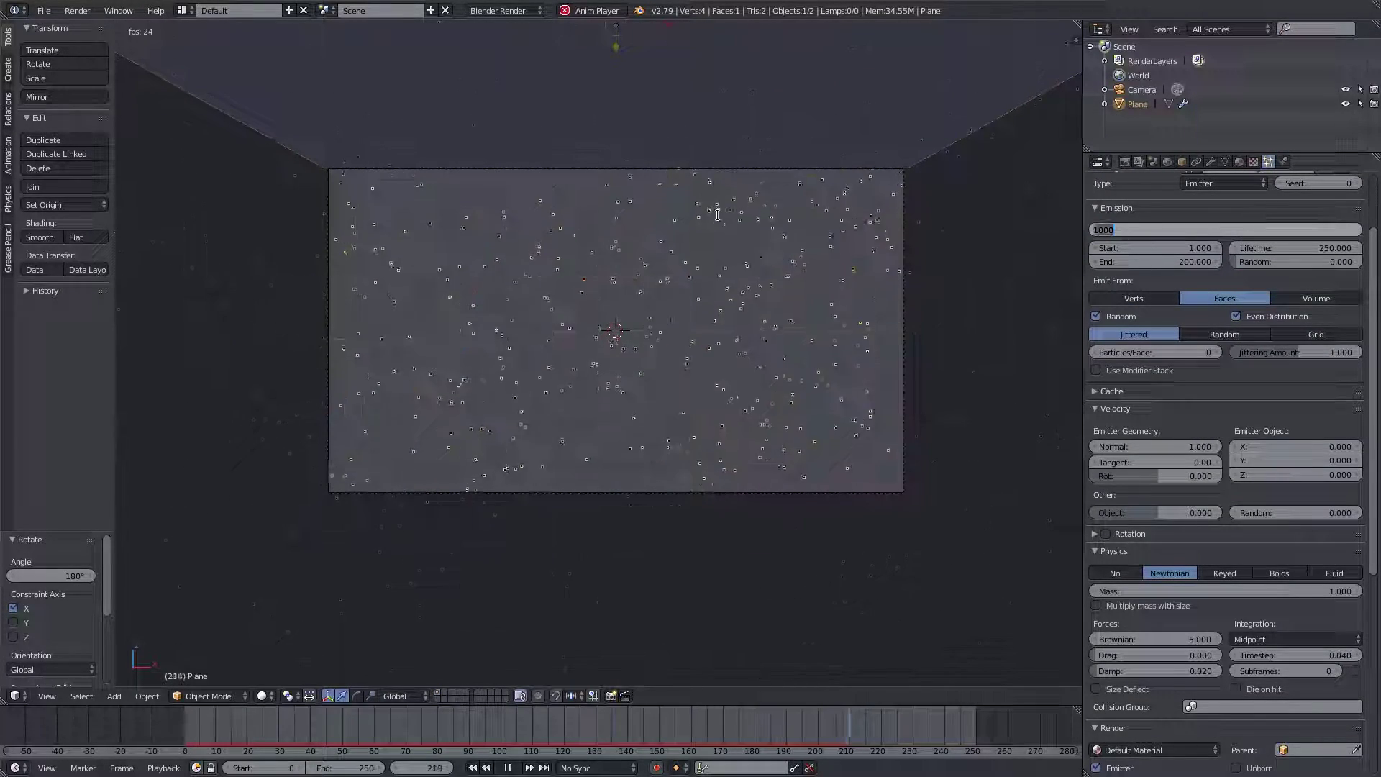
pyautogui.write('3000')
pyautogui.press('Return')
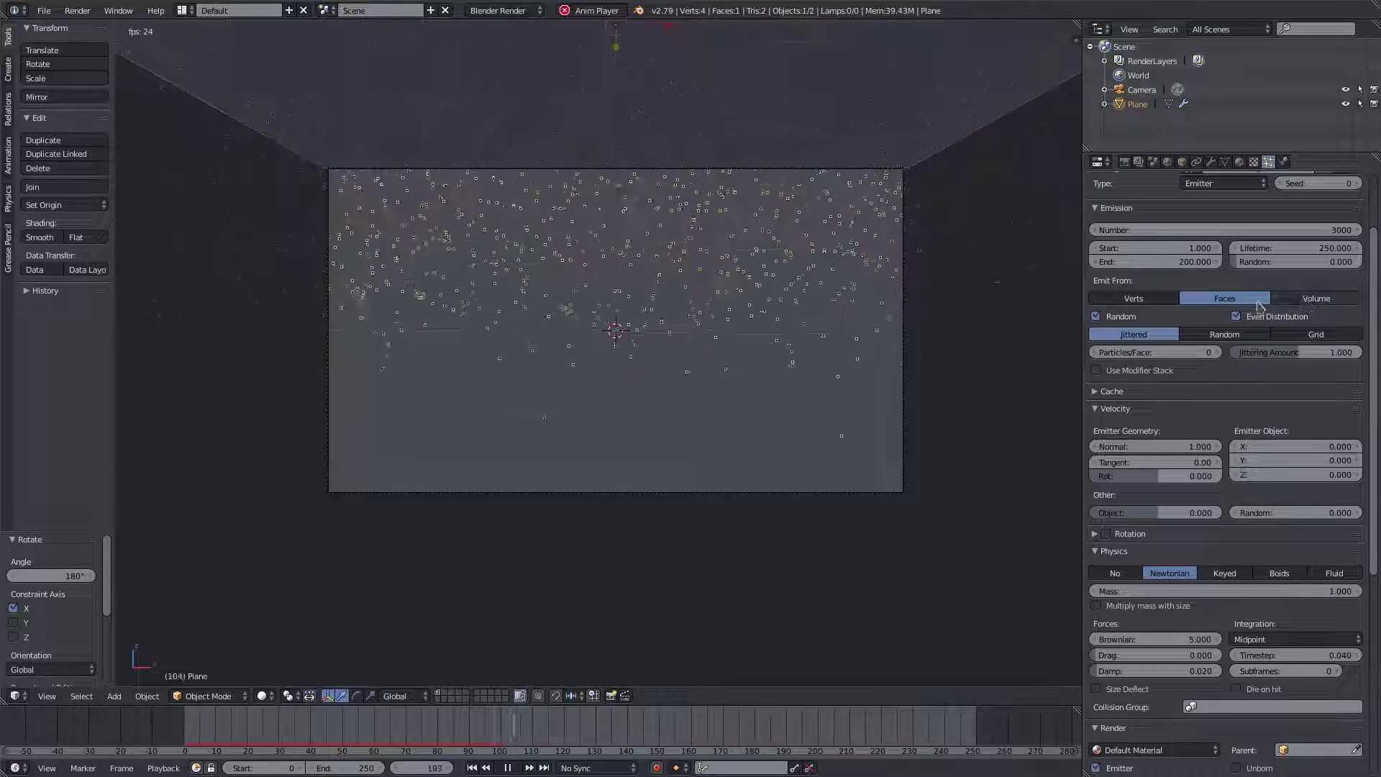
# - Emit the particles from the plane's volume with random distribution
pyautogui.click(1294, 300)
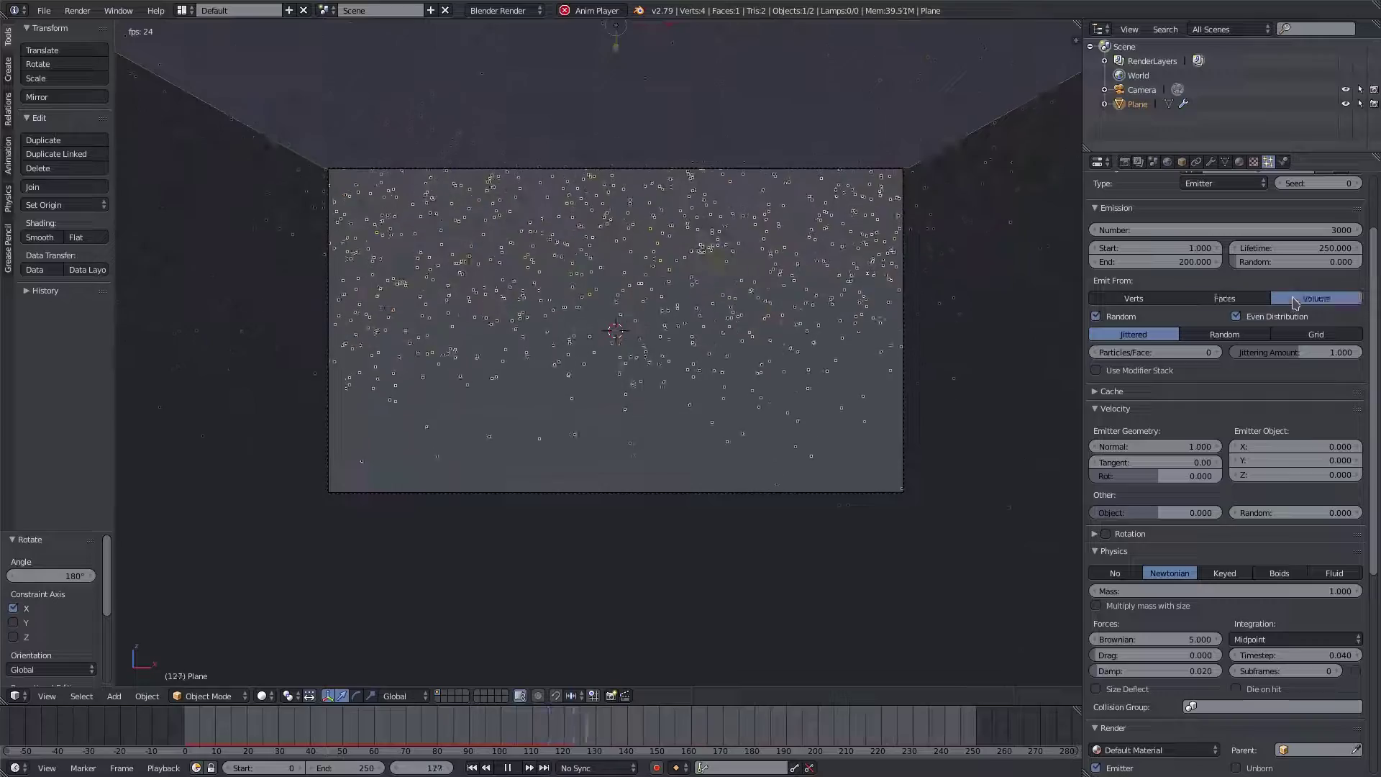
pyautogui.click(1225, 335)
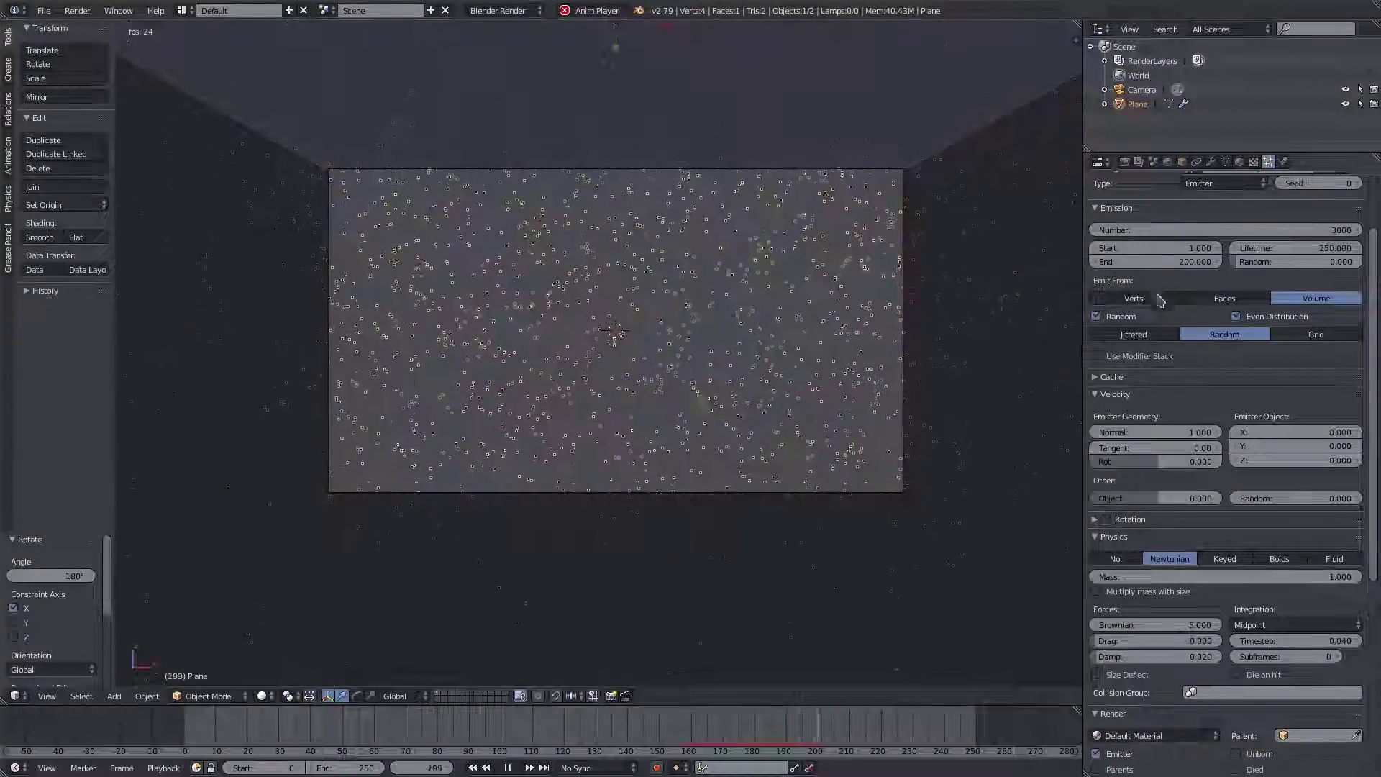
pyautogui.scroll(-10, 1135, 397)
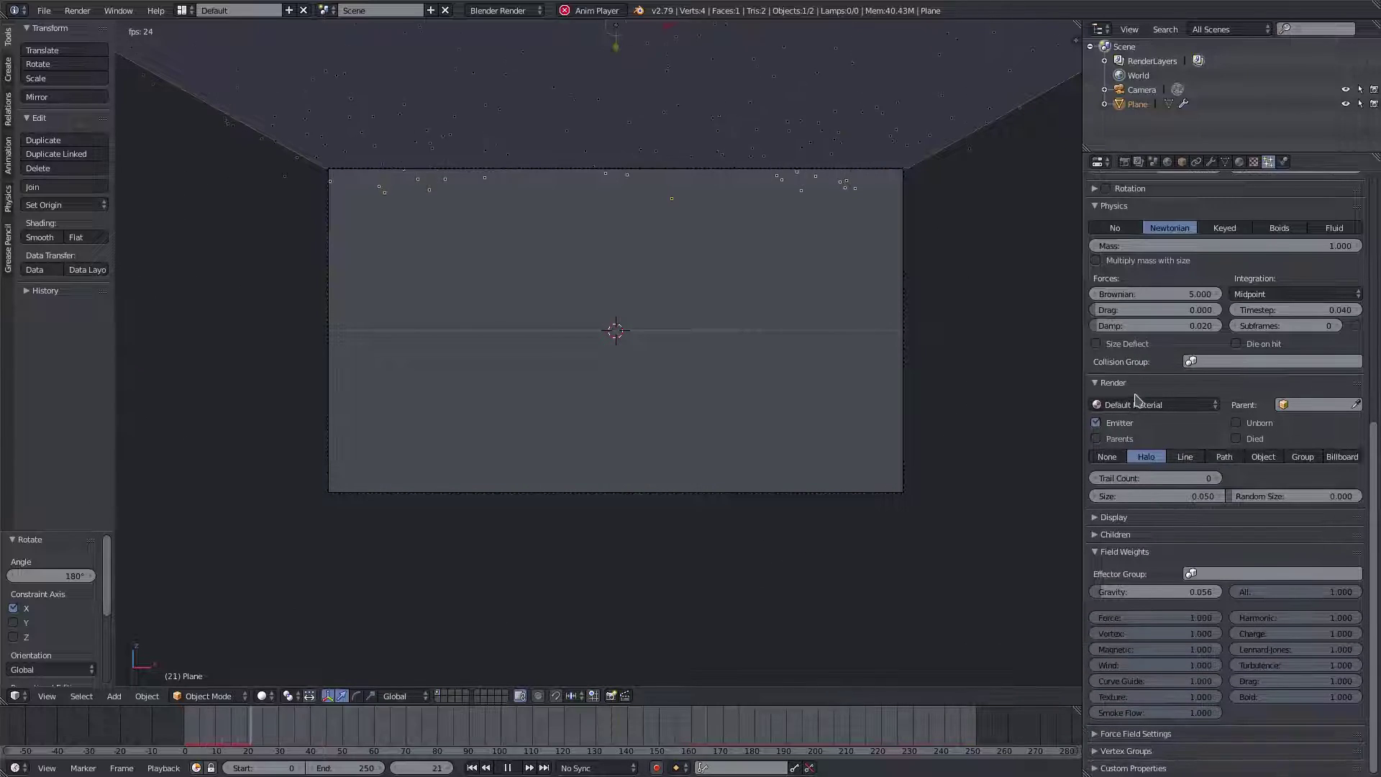
pyautogui.click(1119, 551)
pyautogui.click(1118, 537)
pyautogui.click(1119, 539)
pyautogui.click(1124, 522)
pyautogui.click(1124, 523)
pyautogui.click(1114, 538)
pyautogui.click(1102, 536)
# - Add a Wind force field at the scene's centre
pyautogui.hotkey('shift', 'a')
pyautogui.moveTo(615, 282)
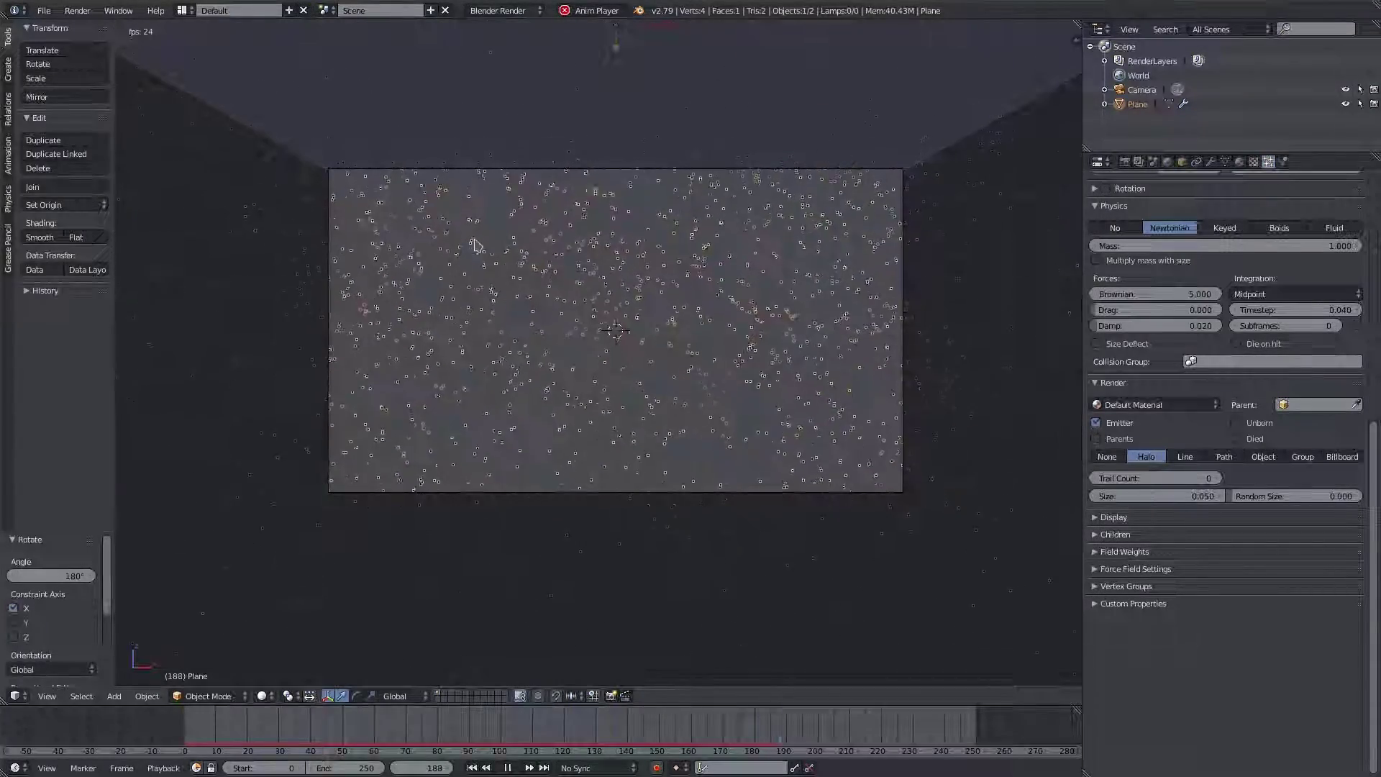
pyautogui.hotkey('shift', 'a')
pyautogui.moveTo(493, 417)
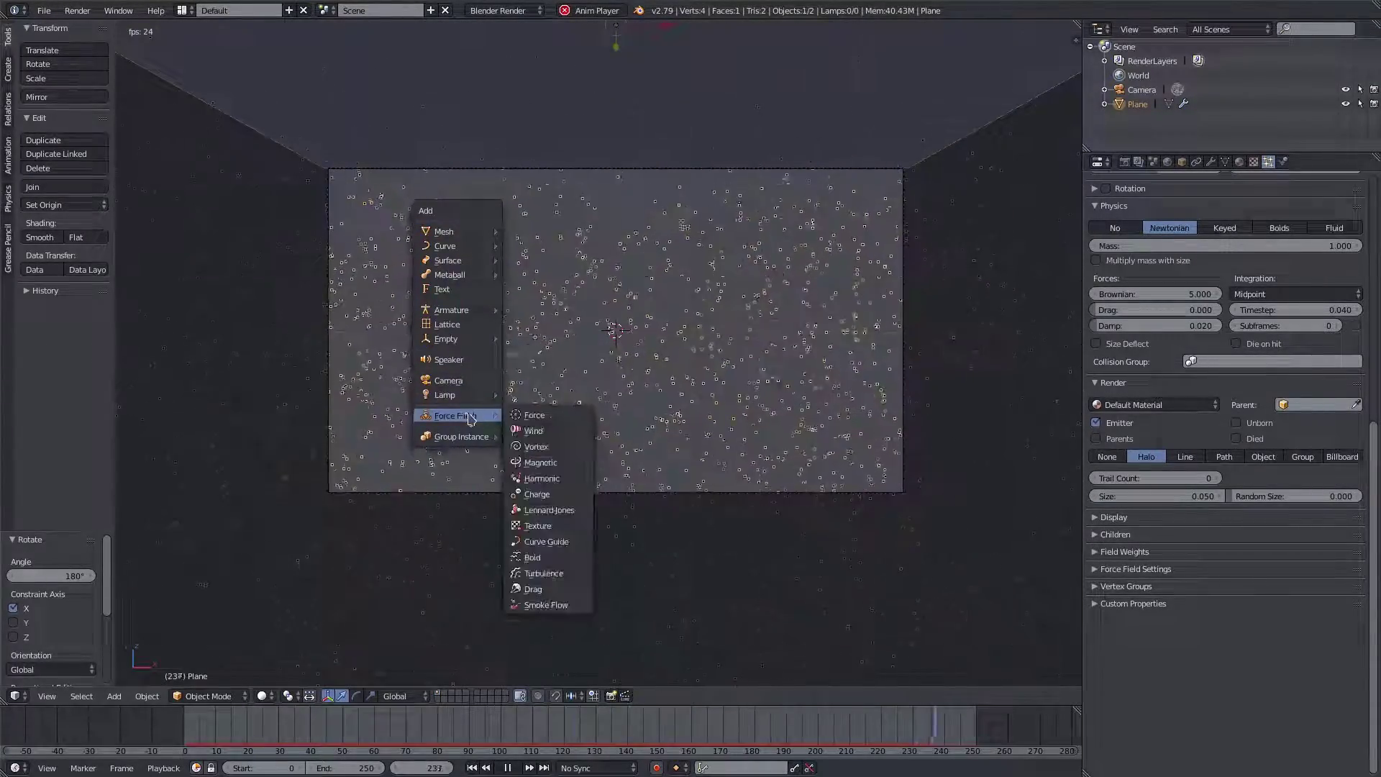
pyautogui.click(550, 434)
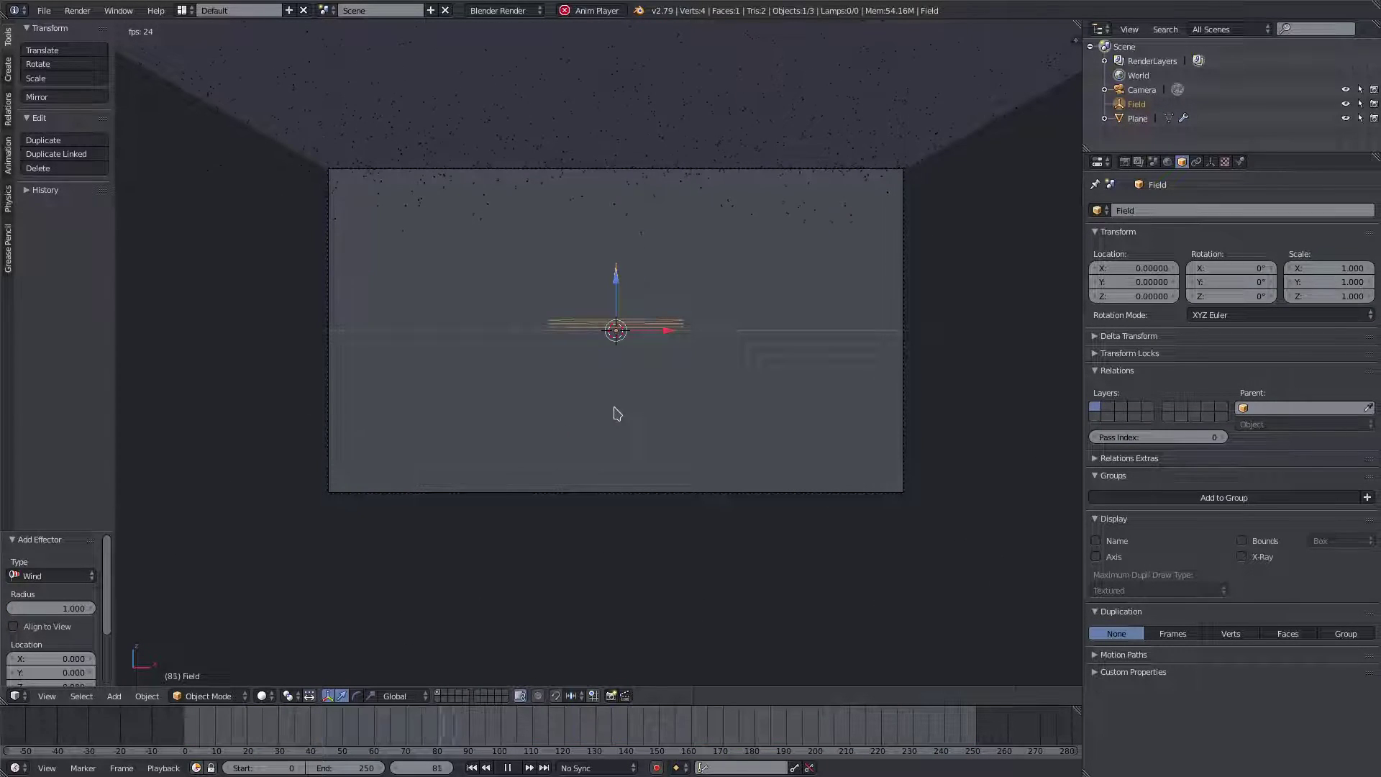
pyautogui.hotkey('shift', 'a')
# - Rotate the wind field 90° about the X axis
pyautogui.moveTo(816, 338); pyautogui.dragTo(637, 276, button='middle')
pyautogui.scroll(-1, 637, 276)
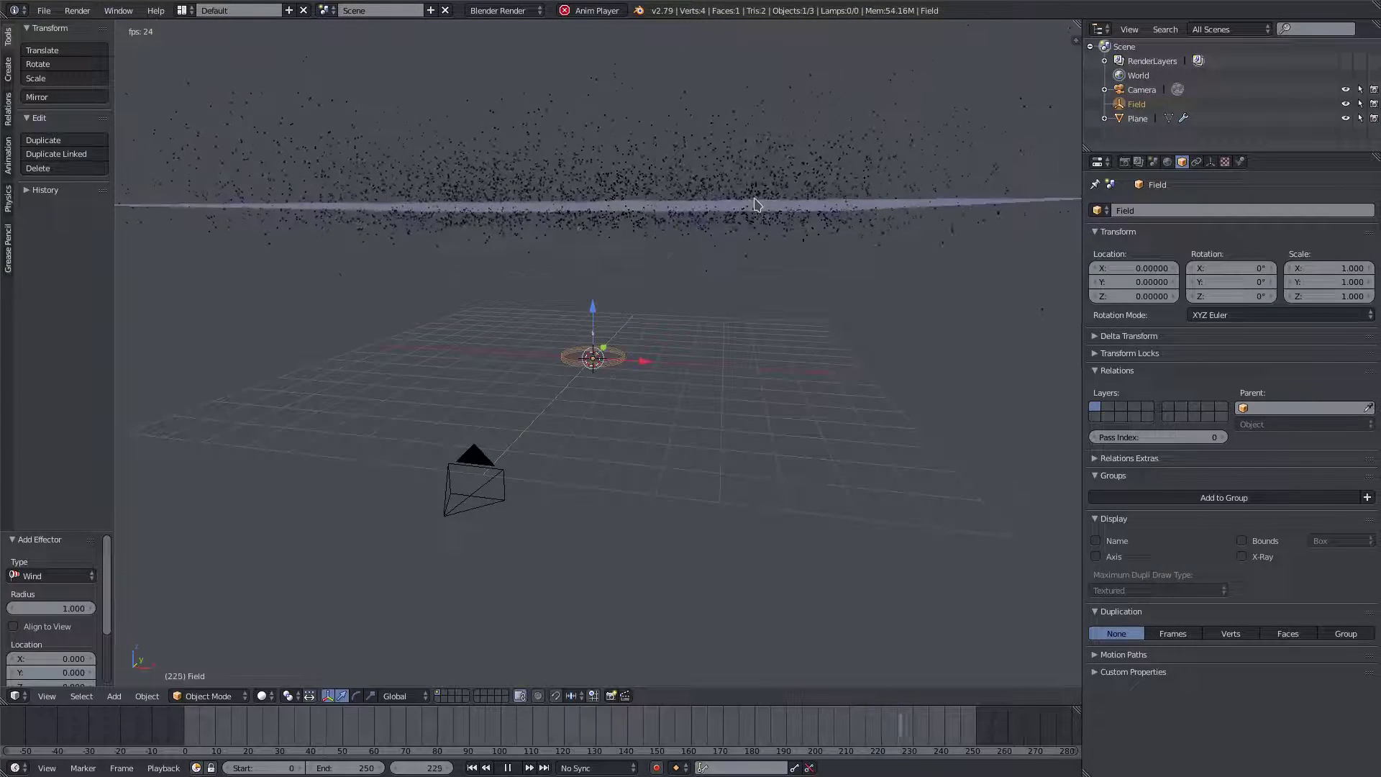
pyautogui.scroll(2, 634, 321)
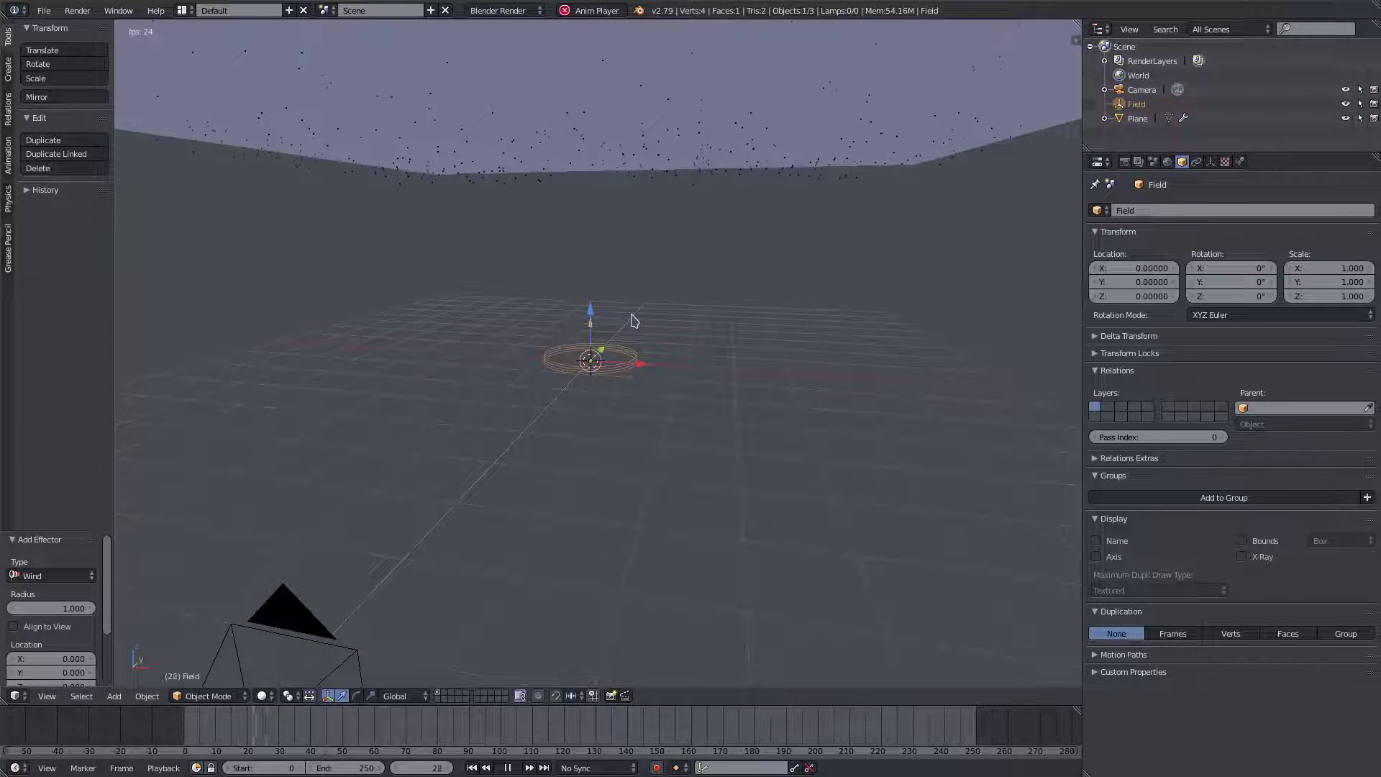
pyautogui.press('r')
pyautogui.press('x')
pyautogui.press('9')
pyautogui.press('0')
pyautogui.press('Return')
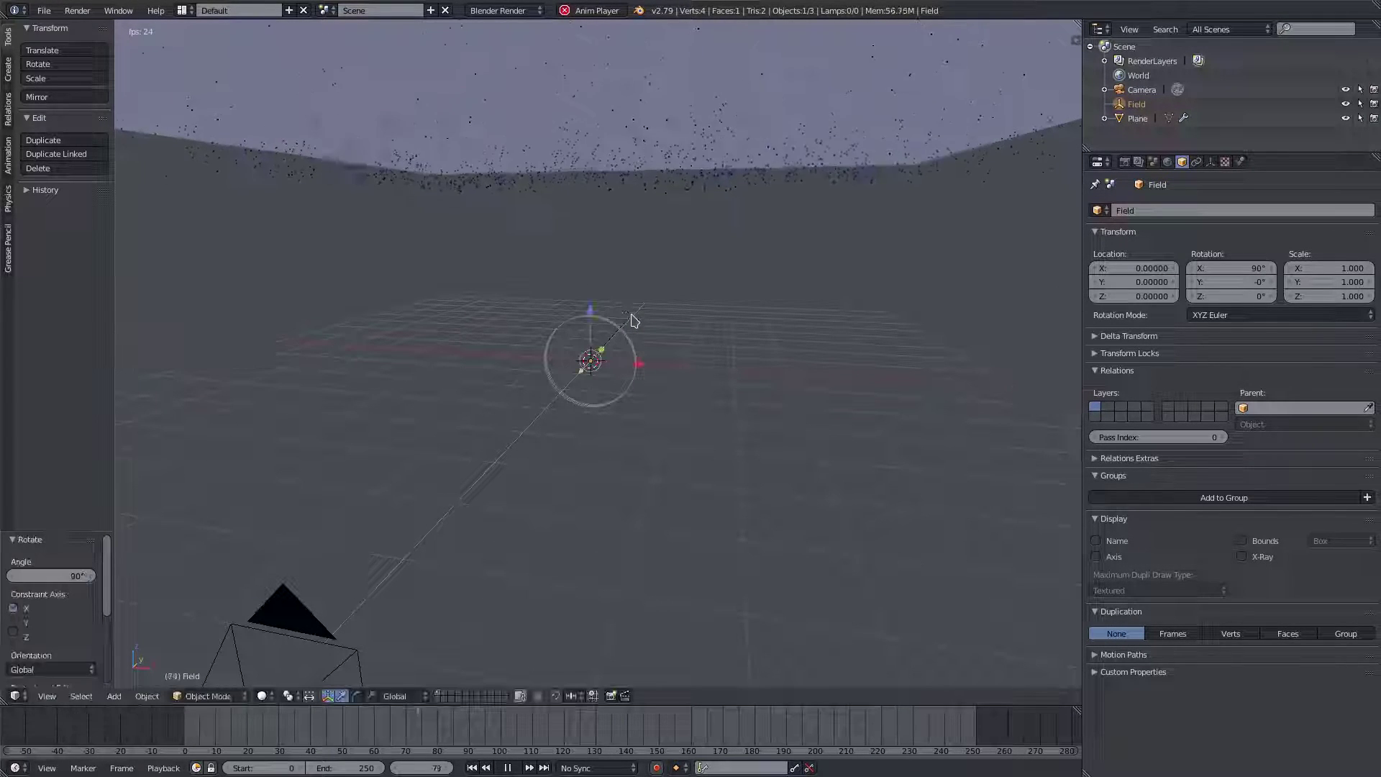
# - Rotate the wind field 90° about the global Z axis so it blows sideways across the scene
pyautogui.press('r')
pyautogui.press('z')
pyautogui.press('9')
pyautogui.press('0')
pyautogui.press('Return')
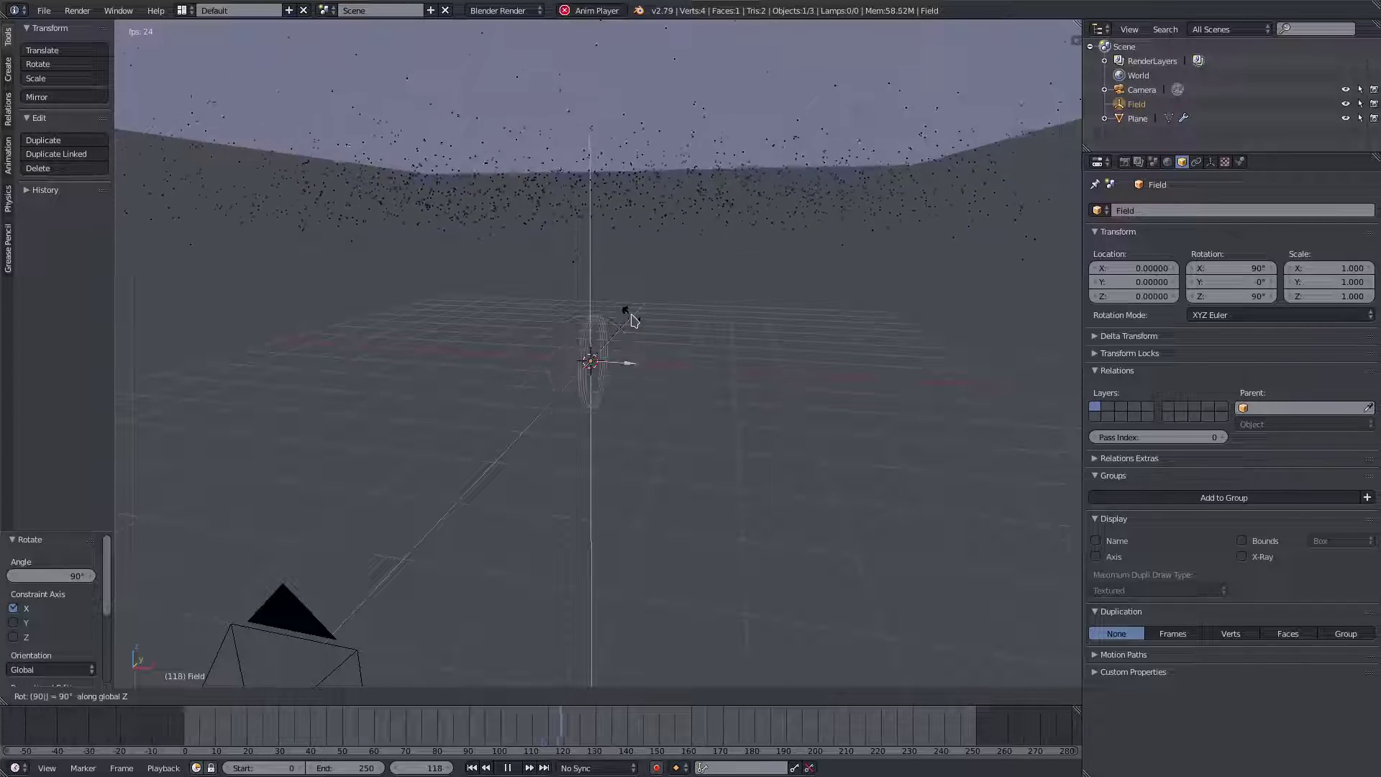
# - In the camera view, scale the wind field down uniformly to about 0.368
pyautogui.scroll(-2, 633, 321)
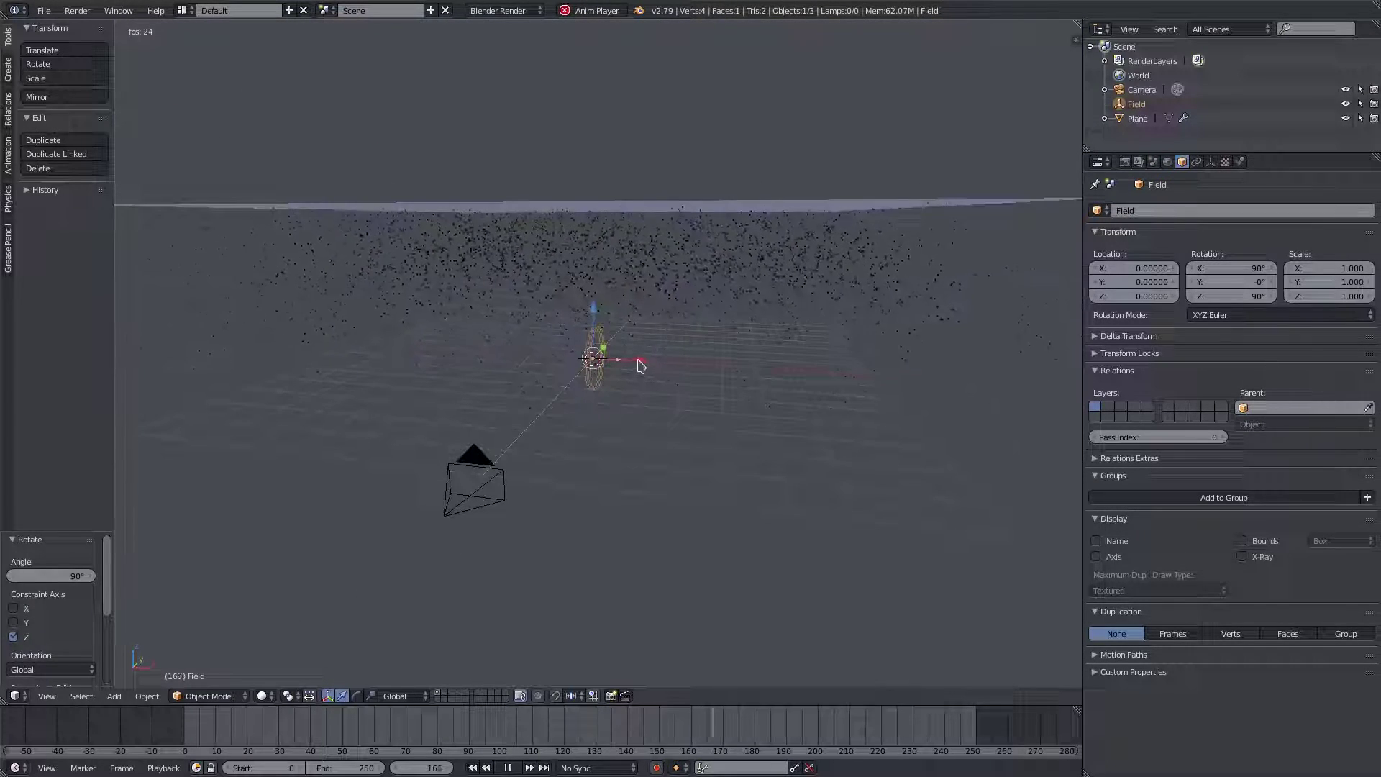
pyautogui.scroll(1, 614, 364)
pyautogui.press('KP_0')
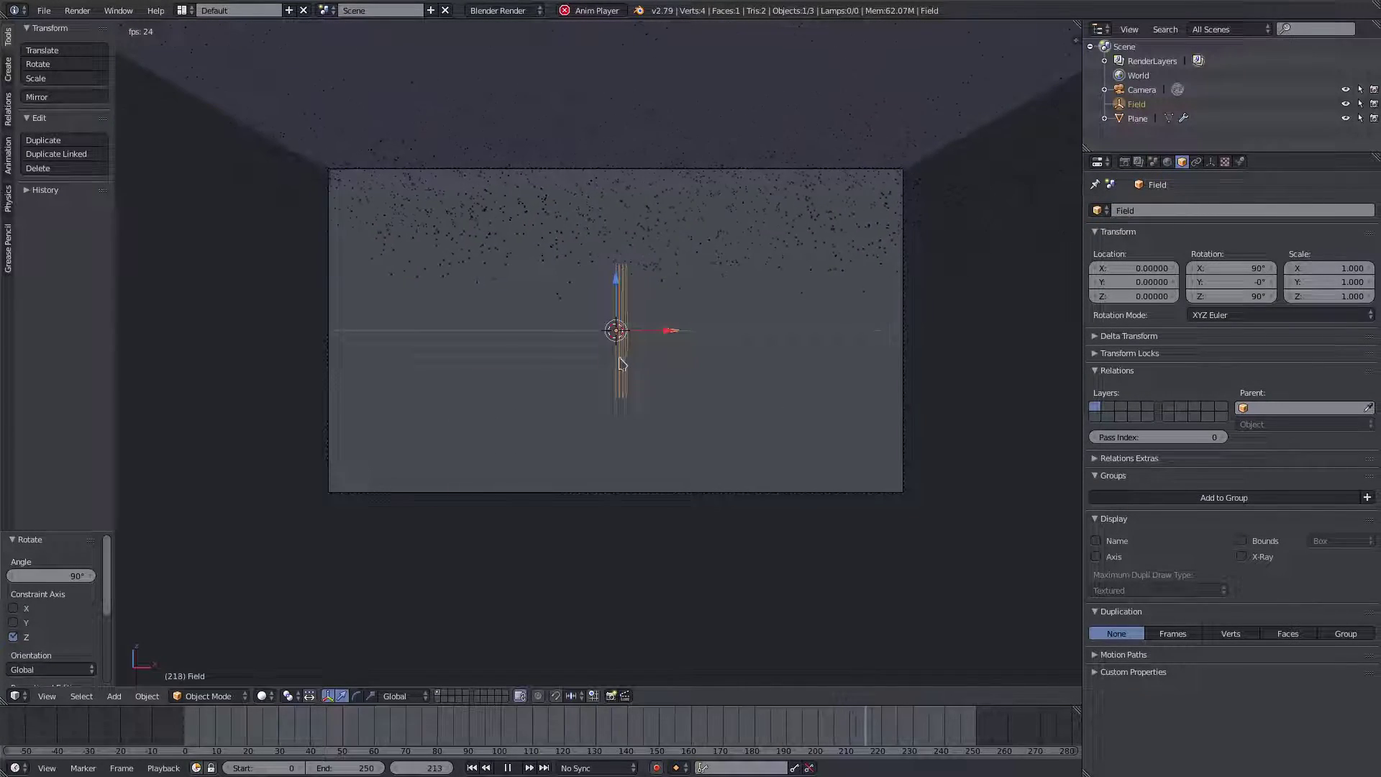
pyautogui.scroll(1, 619, 365)
pyautogui.press('w')
pyautogui.press('s')
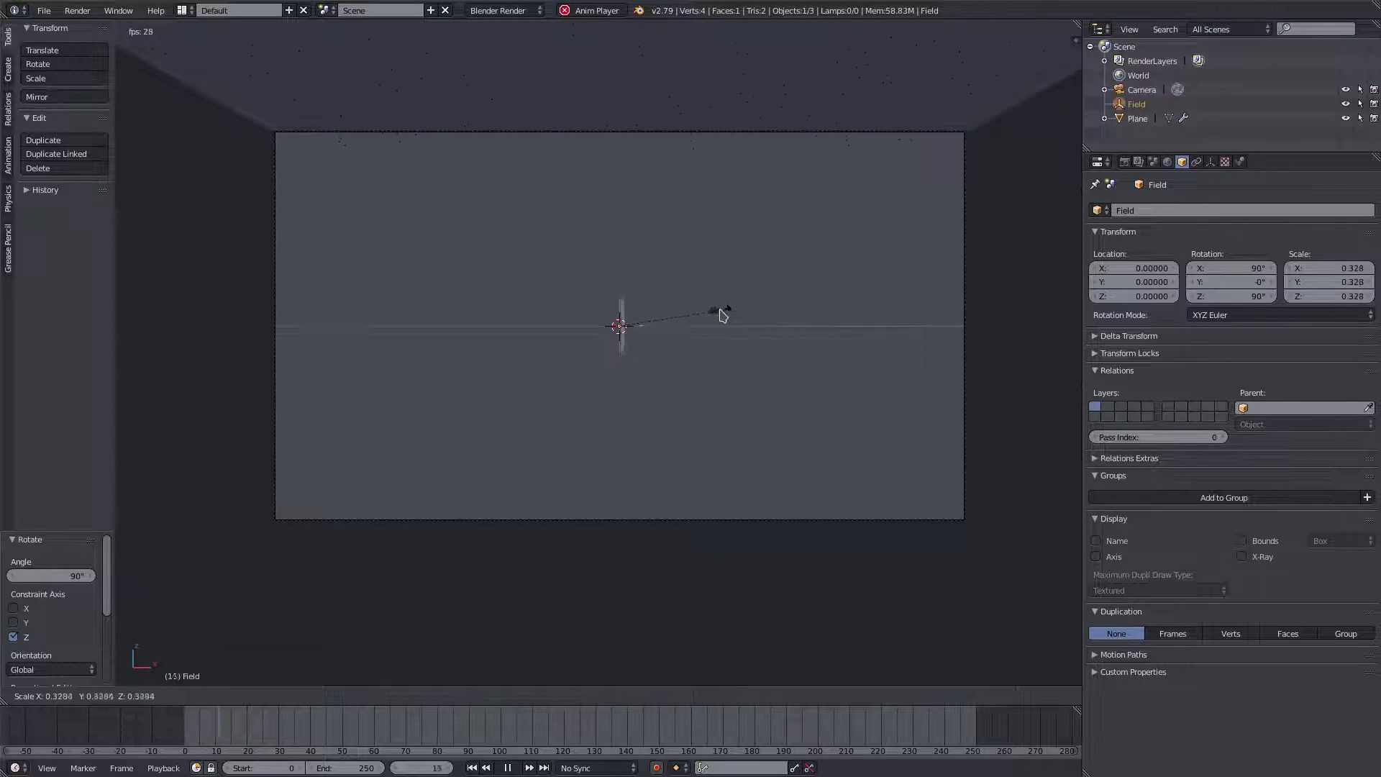
pyautogui.click(727, 320)
# - Set the wind field's strength to 0.200 and tilt the field about 24° around the global Y axis
pyautogui.click(1239, 161)
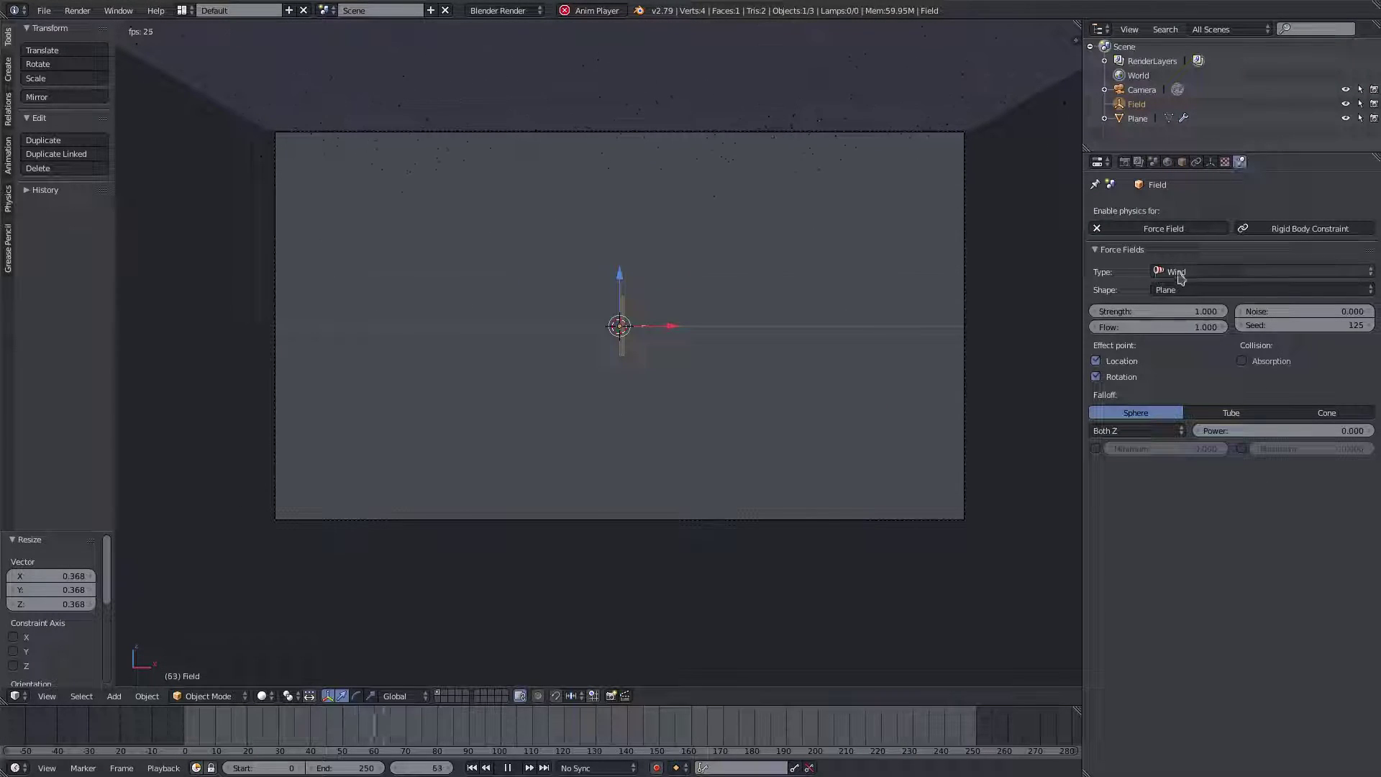
pyautogui.moveTo(1162, 320)
pyautogui.mouseDown()
pyautogui.moveTo(1133, 319)
pyautogui.moveTo(1160, 319)
pyautogui.mouseUp()
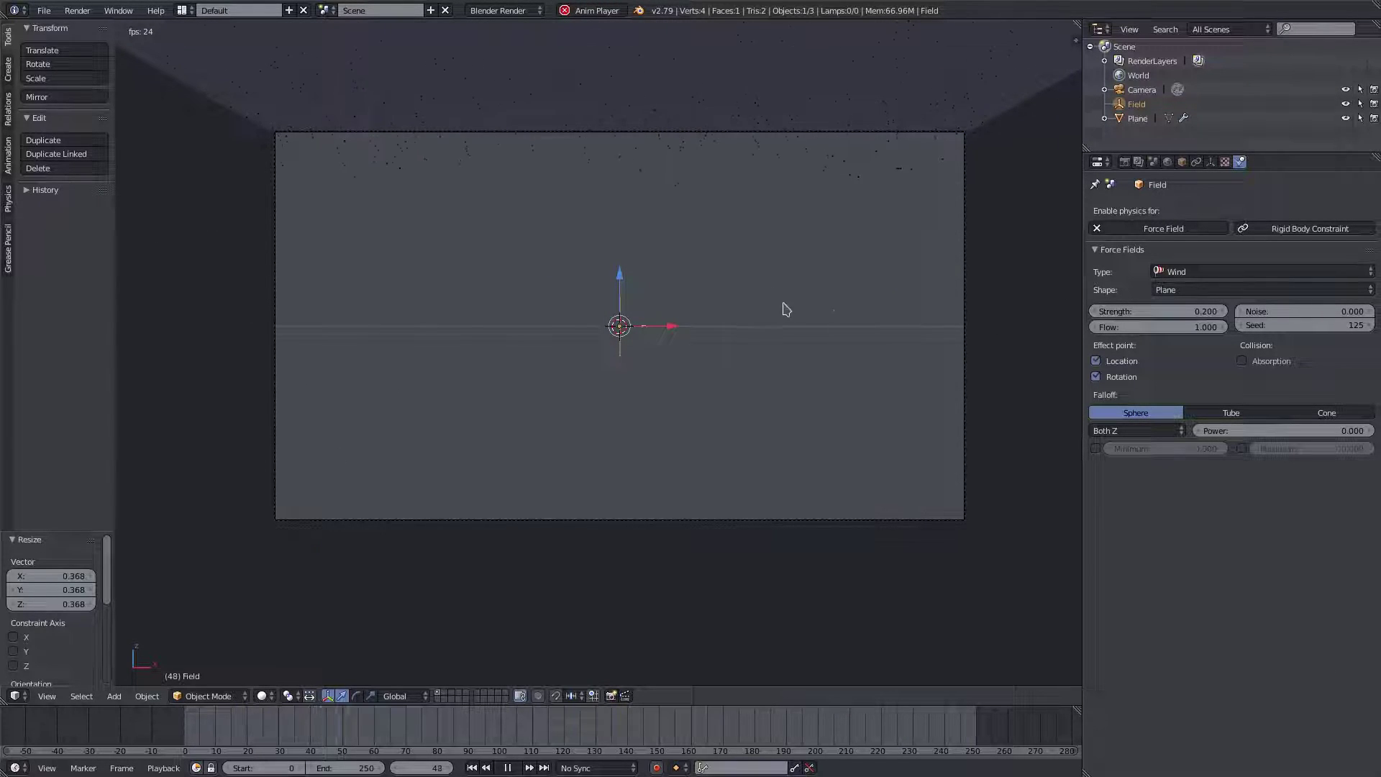
pyautogui.press('r')
pyautogui.press('x')
pyautogui.press('y')
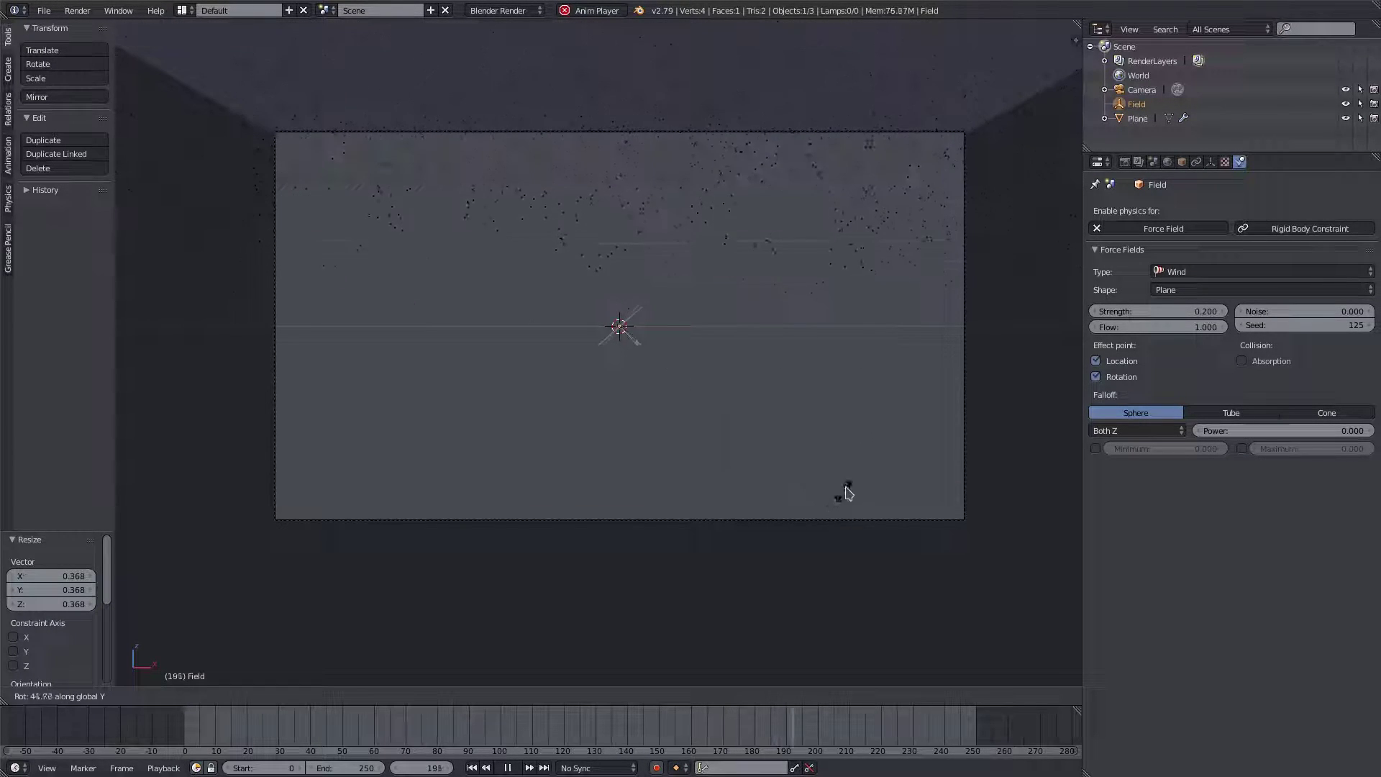
pyautogui.click(884, 402)
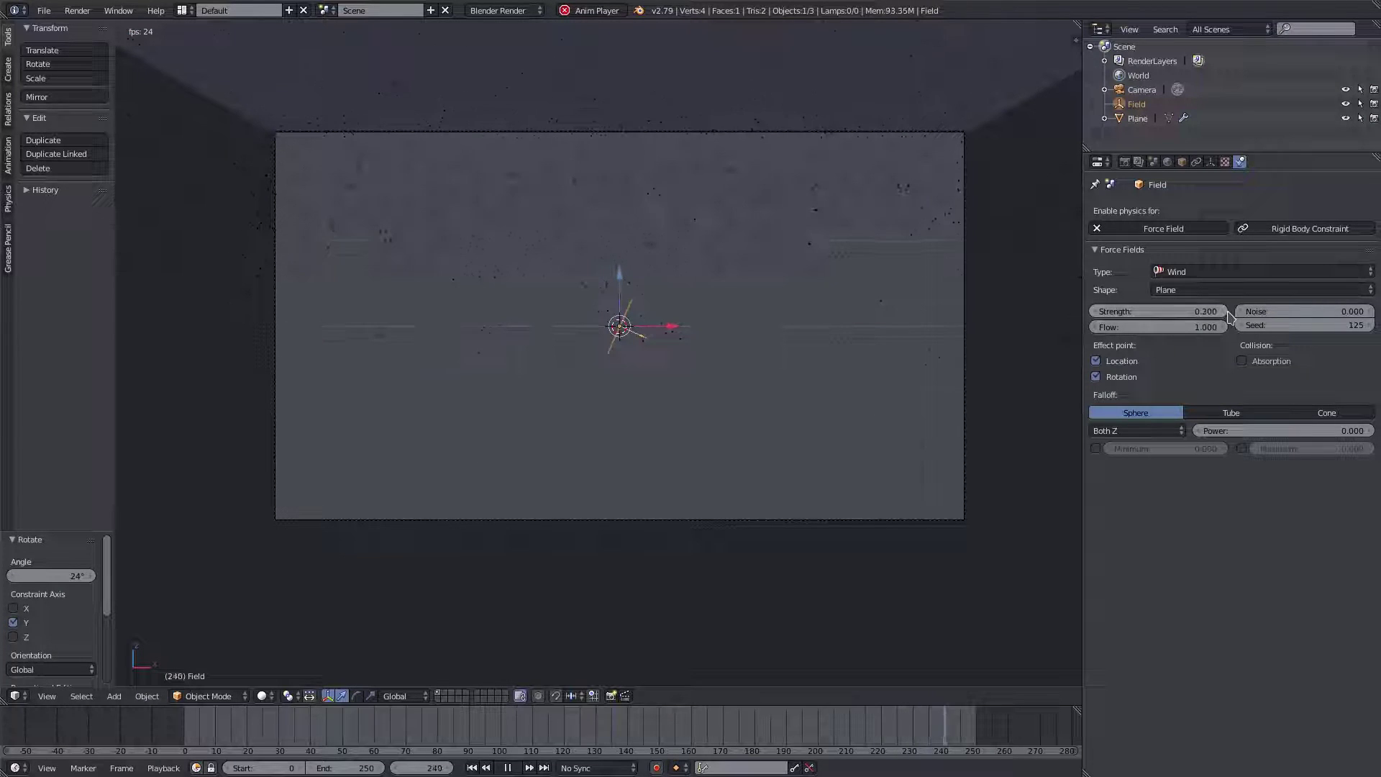
# - Select the emitter plane and raise its particles' gravity field weight to 0.107
pyautogui.click(606, 102)
pyautogui.rightClick(606, 102)
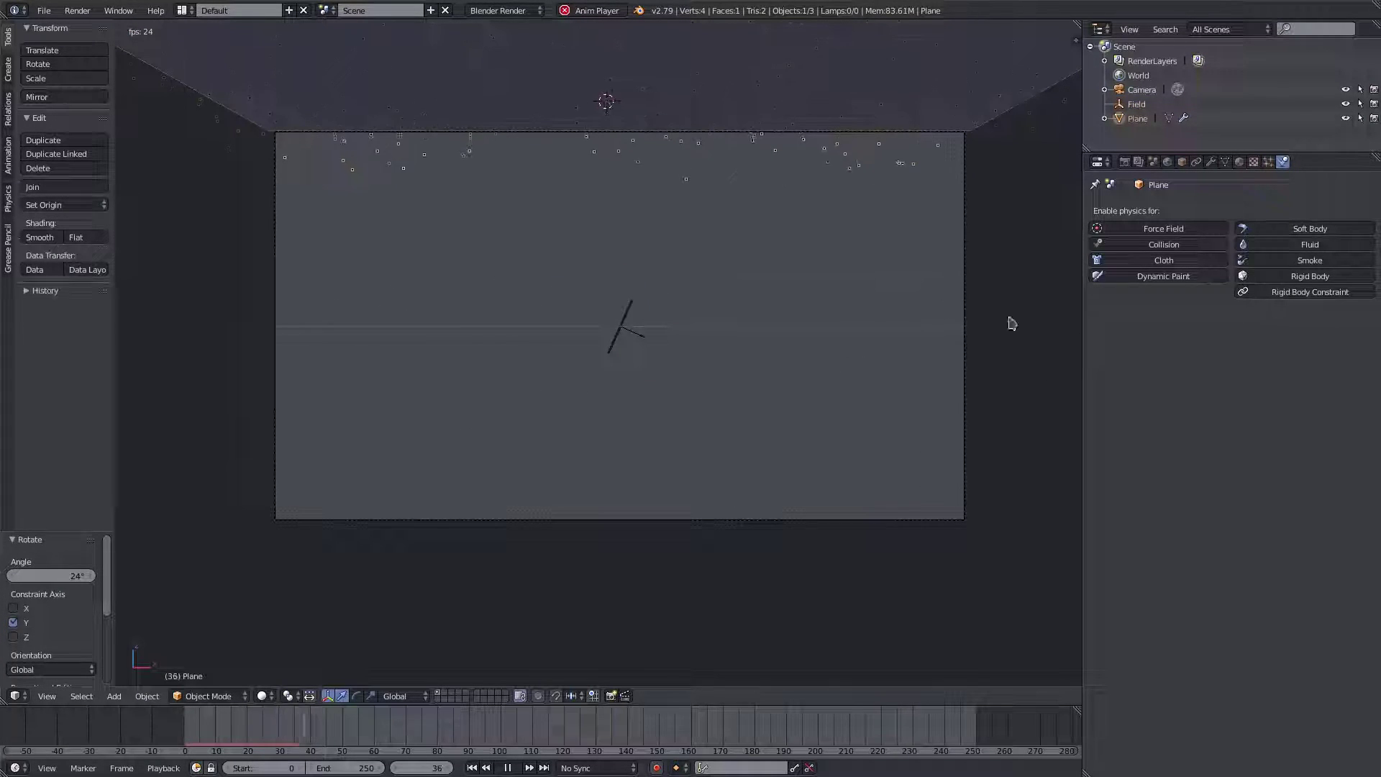
pyautogui.click(1268, 162)
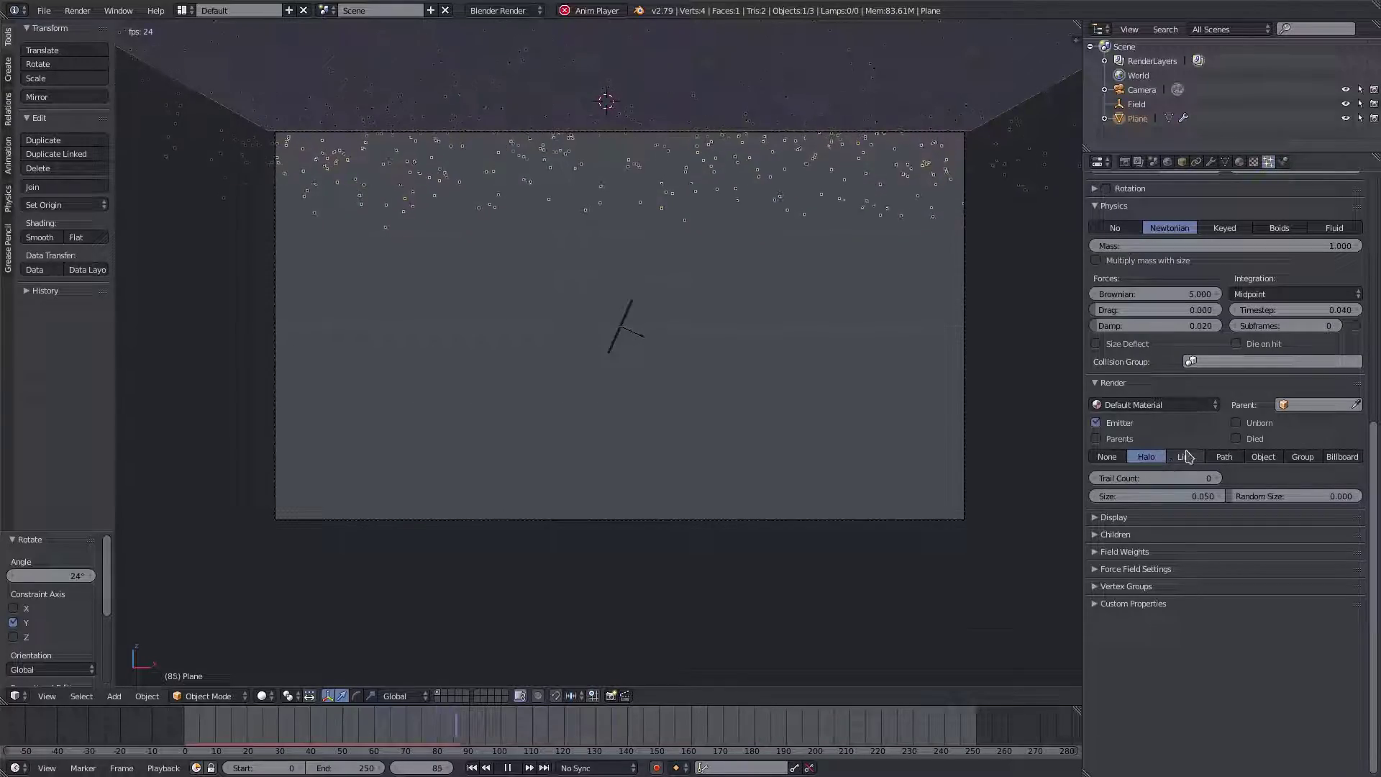
pyautogui.scroll(-10, 1151, 389)
pyautogui.scroll(3, 1148, 372)
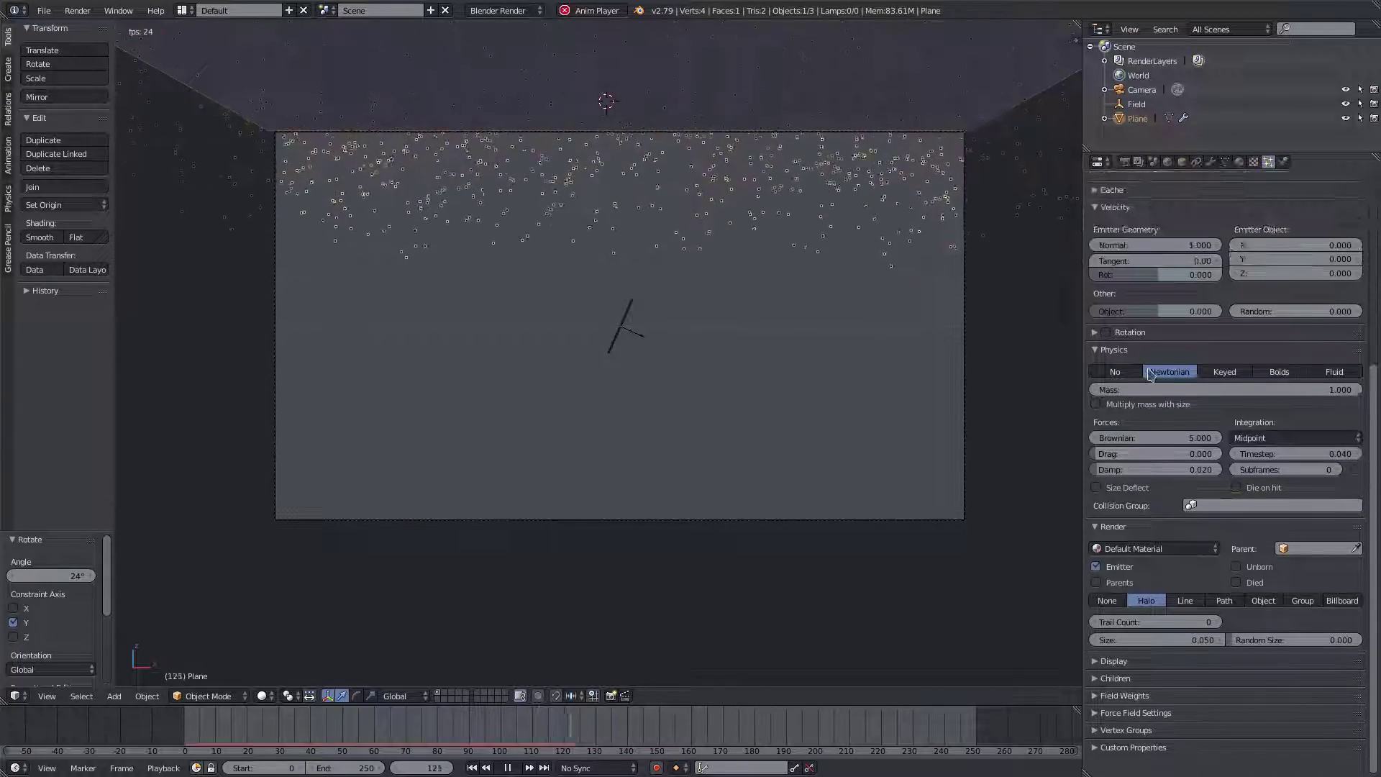
pyautogui.click(1125, 700)
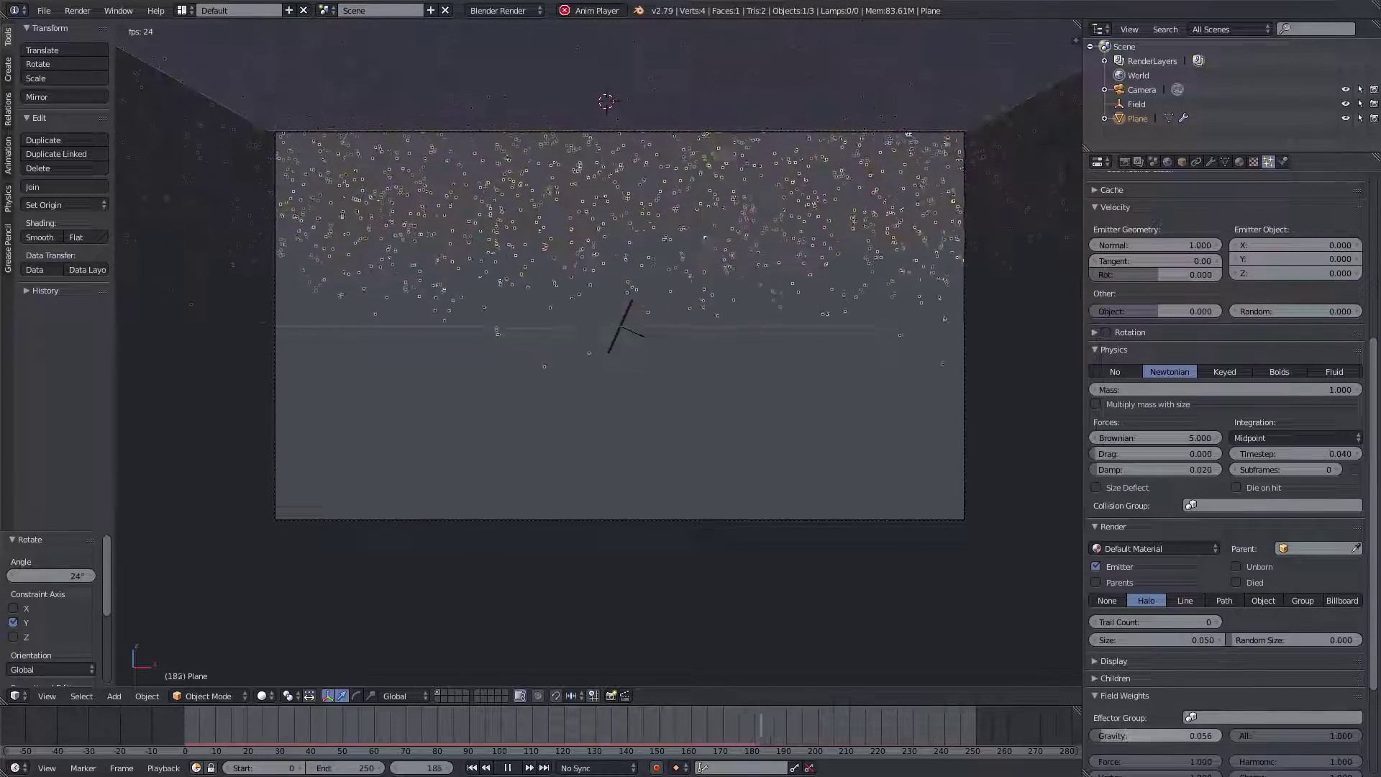
pyautogui.moveTo(1102, 736); pyautogui.dragTo(1104, 736)
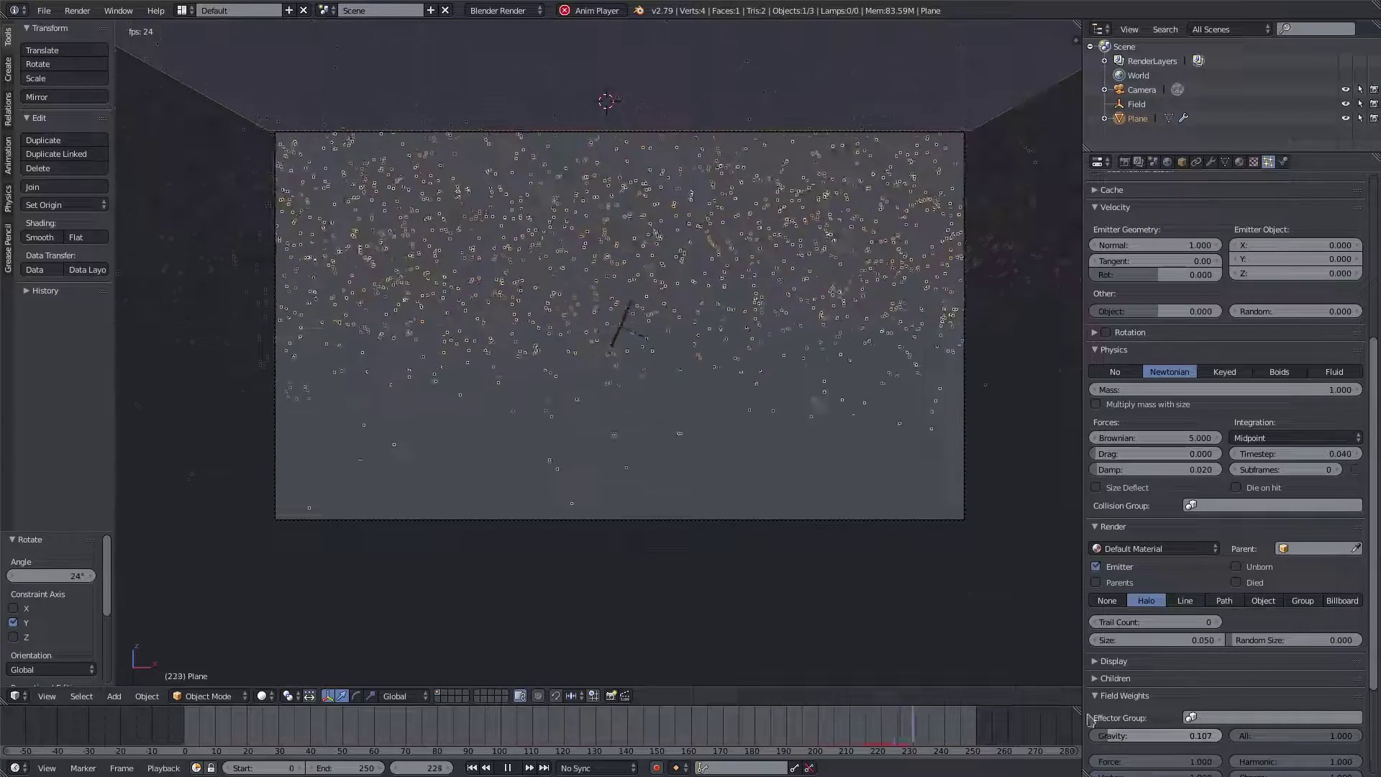
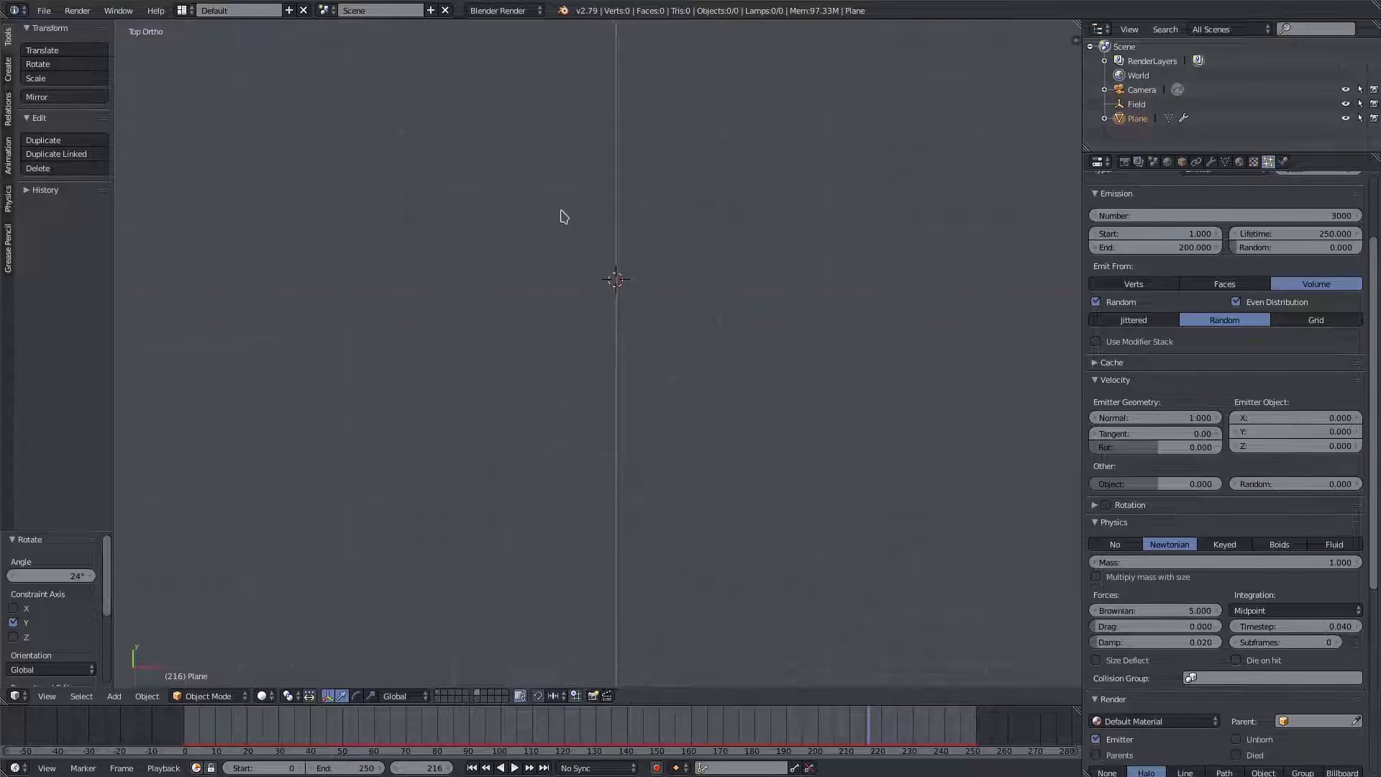
# - Add a new mesh plane at the origin of the empty area in the top view
pyautogui.keyDown('shift'); pyautogui.moveTo(638, 266); pyautogui.dragTo(615, 335, button='middle'); pyautogui.keyUp('shift')
pyautogui.hotkey('shift', 'a')
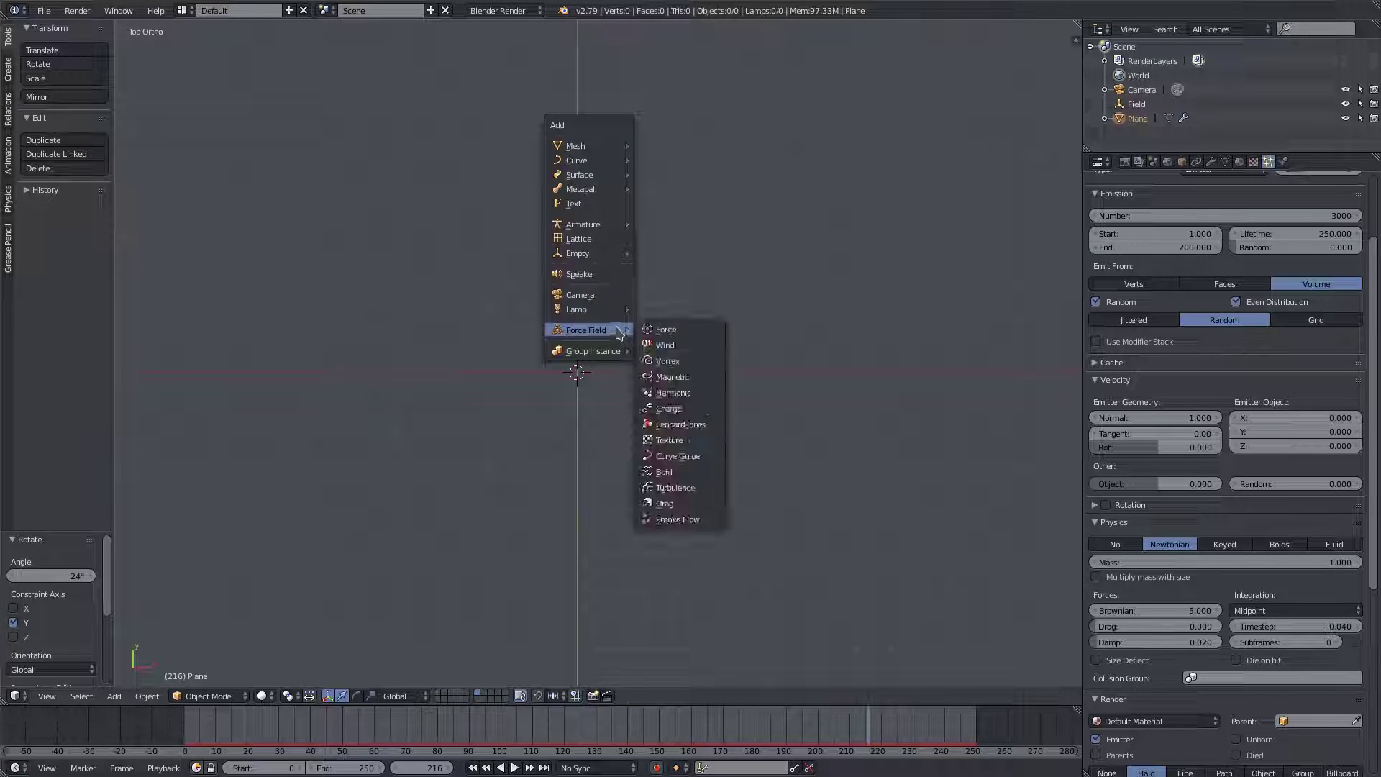
pyautogui.moveTo(611, 146)
pyautogui.click(685, 146)
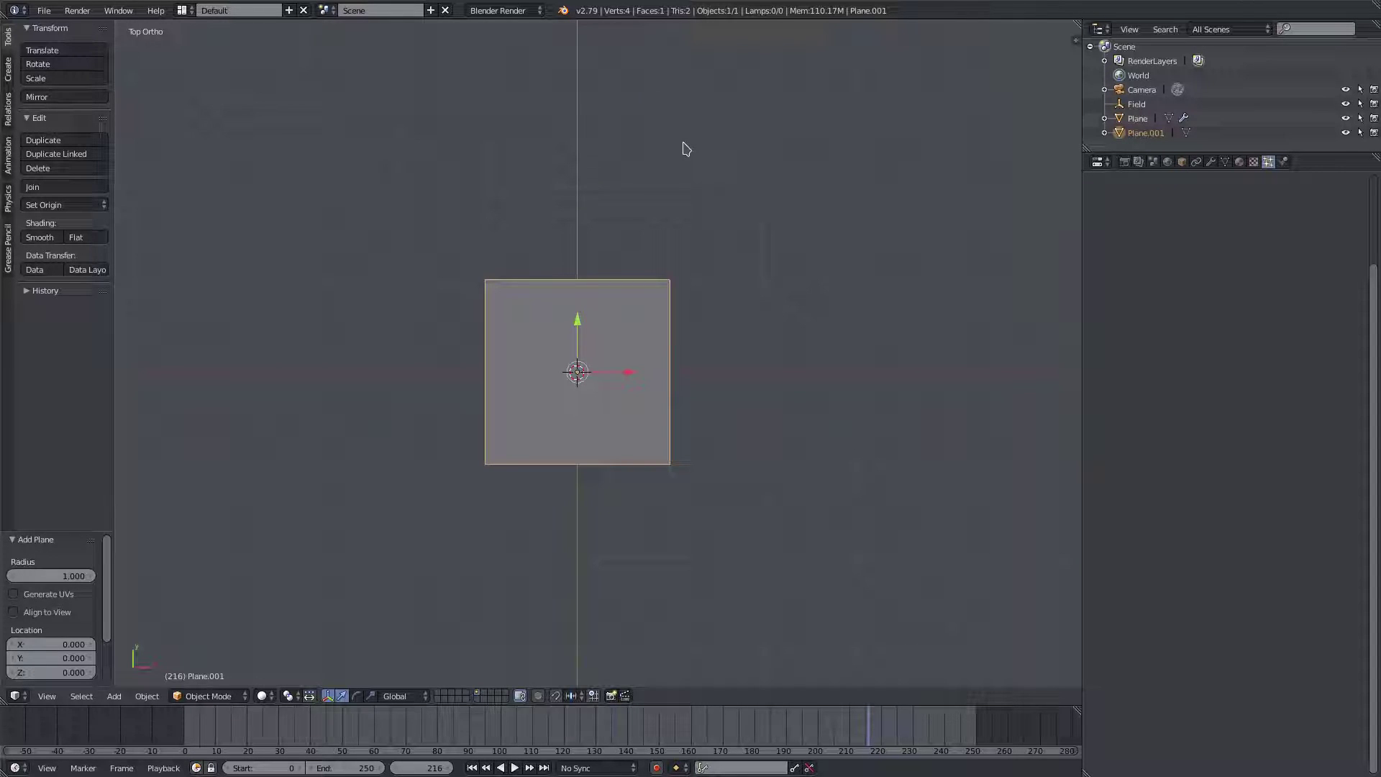
# - Add a Mirror modifier on the X axis to the new plane
pyautogui.press('Tab')
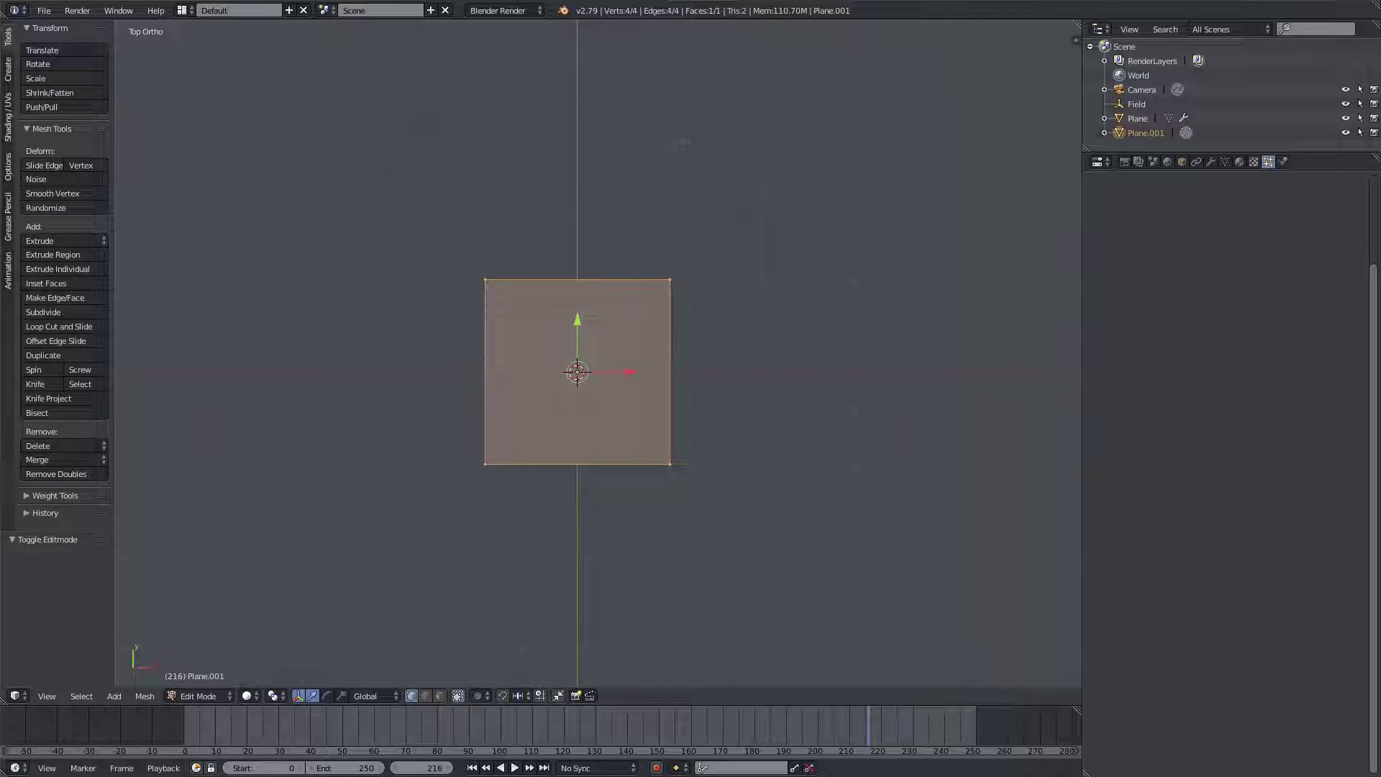
pyautogui.scroll(2, 488, 410)
pyautogui.keyDown('shift'); pyautogui.moveTo(654, 387); pyautogui.dragTo(719, 330, button='middle'); pyautogui.keyUp('shift')
pyautogui.scroll(1, 719, 330)
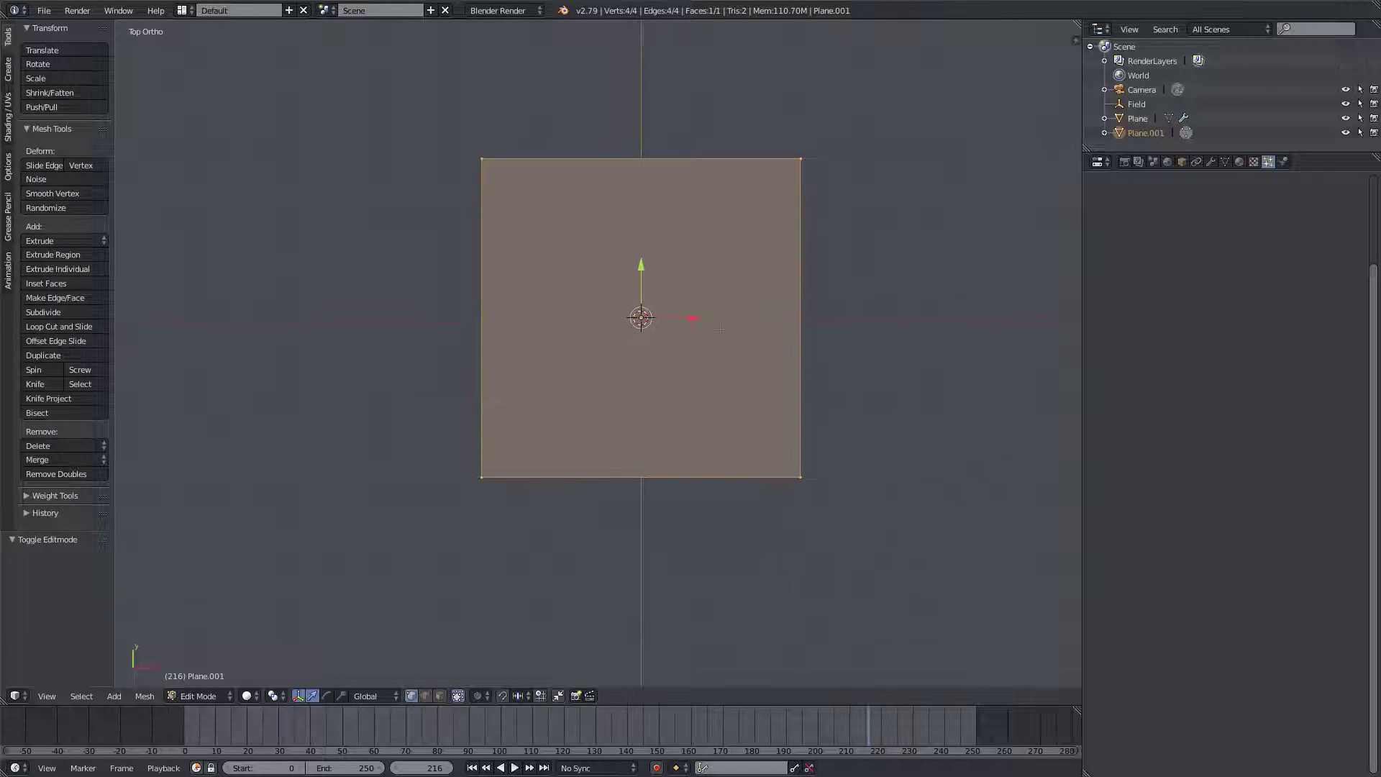
pyautogui.press('Tab')
pyautogui.click(1211, 162)
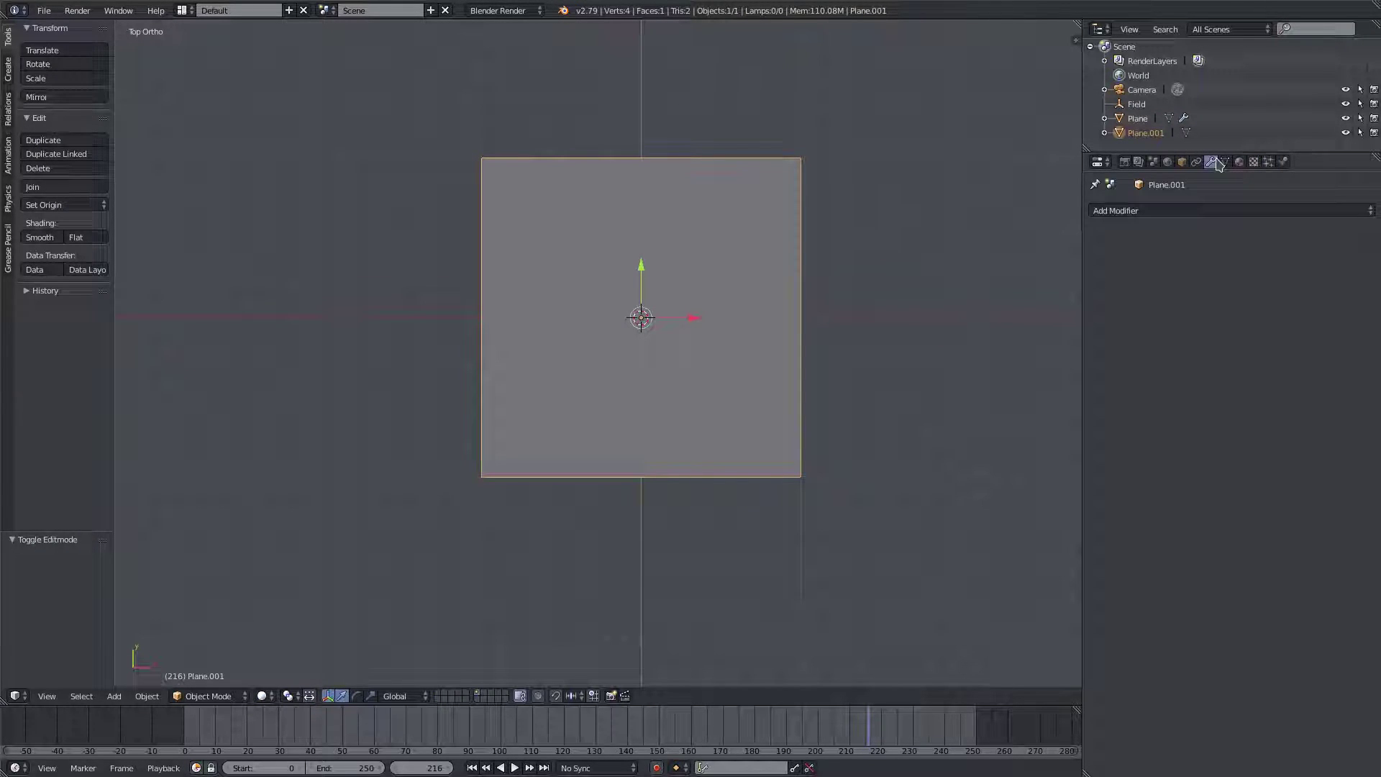
pyautogui.click(1213, 210)
pyautogui.click(1090, 354)
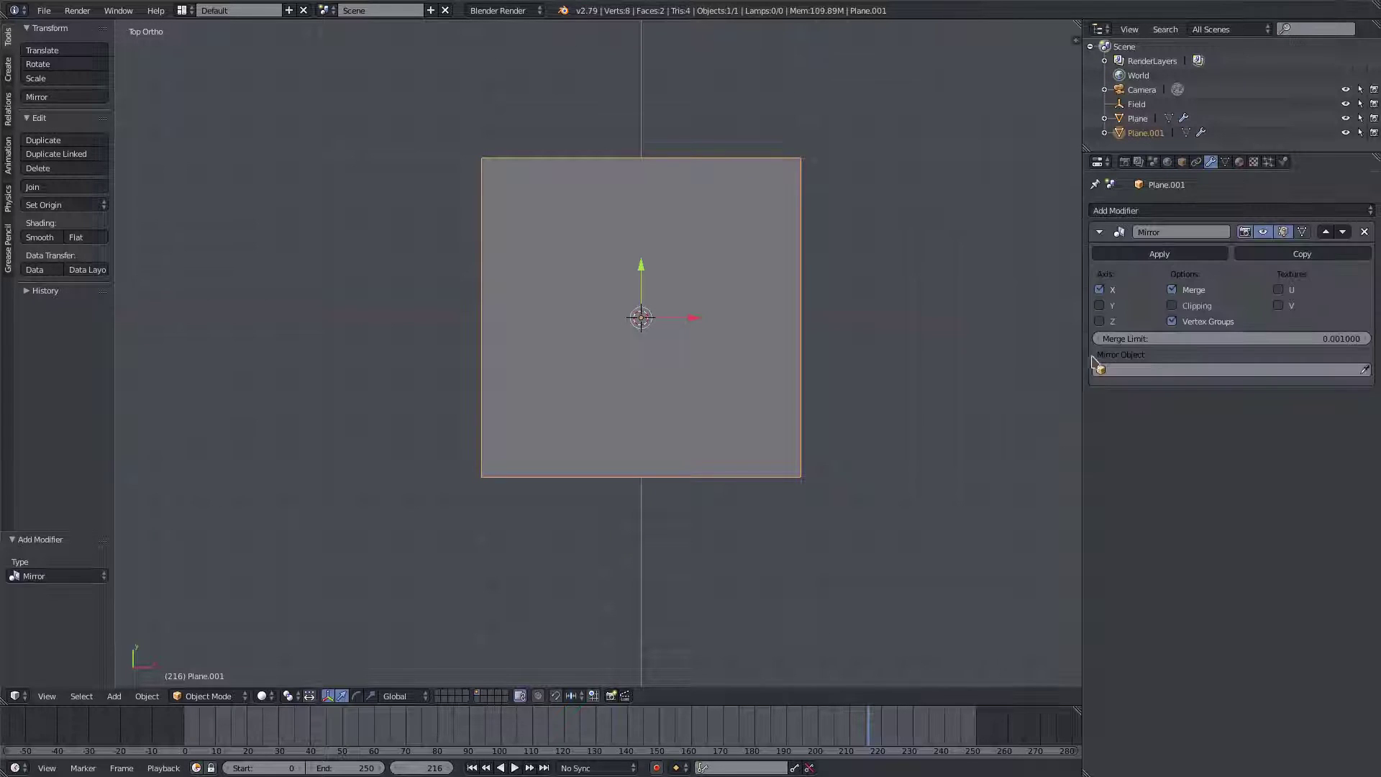
# - Move the new plane about 1 unit along negative X so its inner edge meets the centre line
pyautogui.press('g')
pyautogui.press('x')
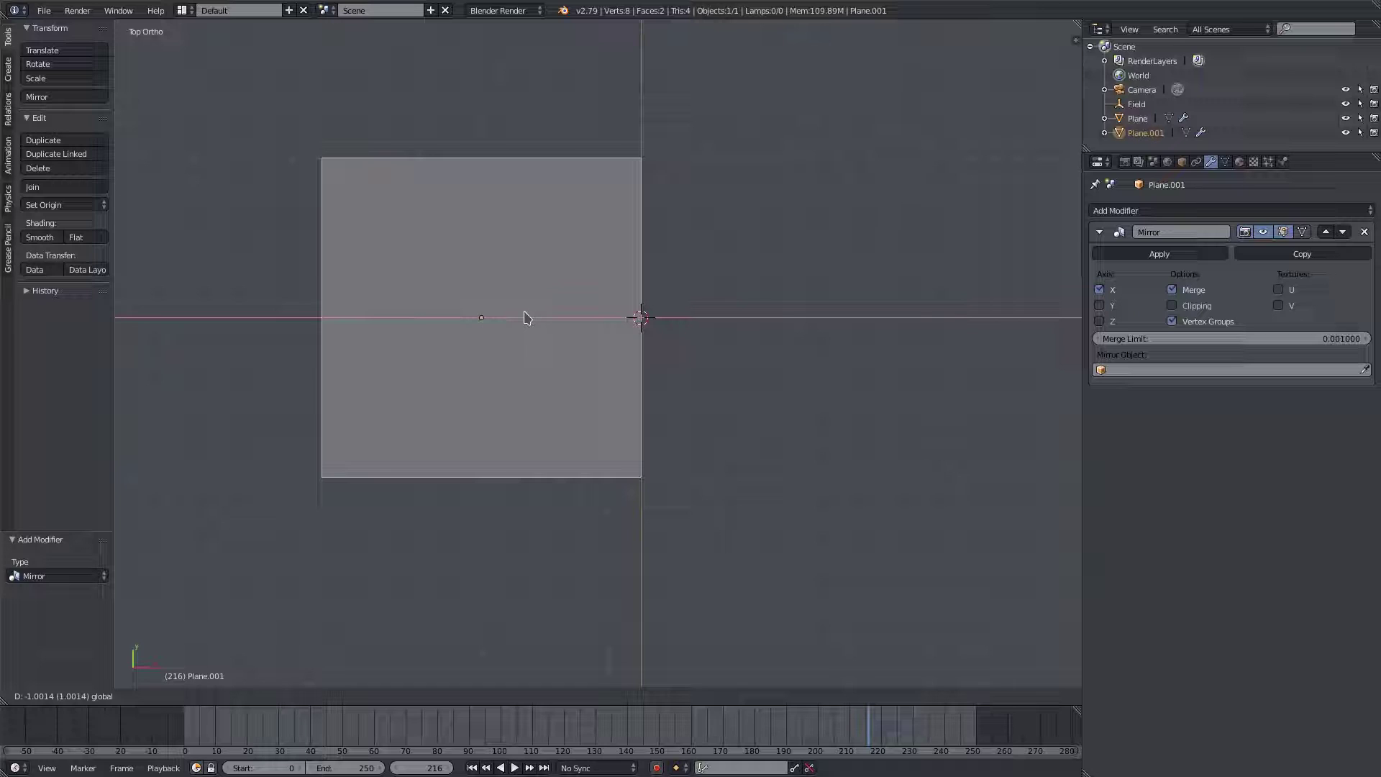
pyautogui.click(526, 317)
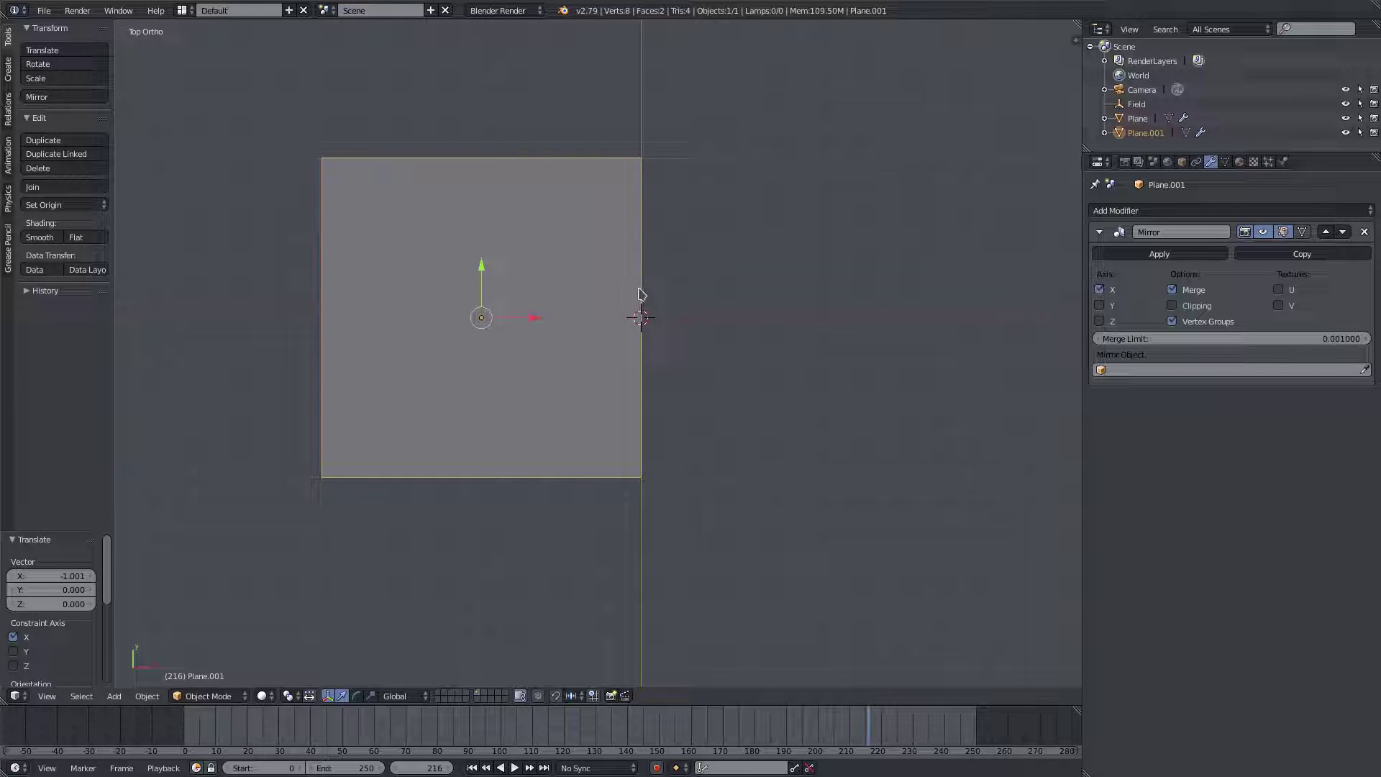
# - Set Plane as the mirror object and move the new plane about 0.153 further along negative X
pyautogui.click(1223, 370)
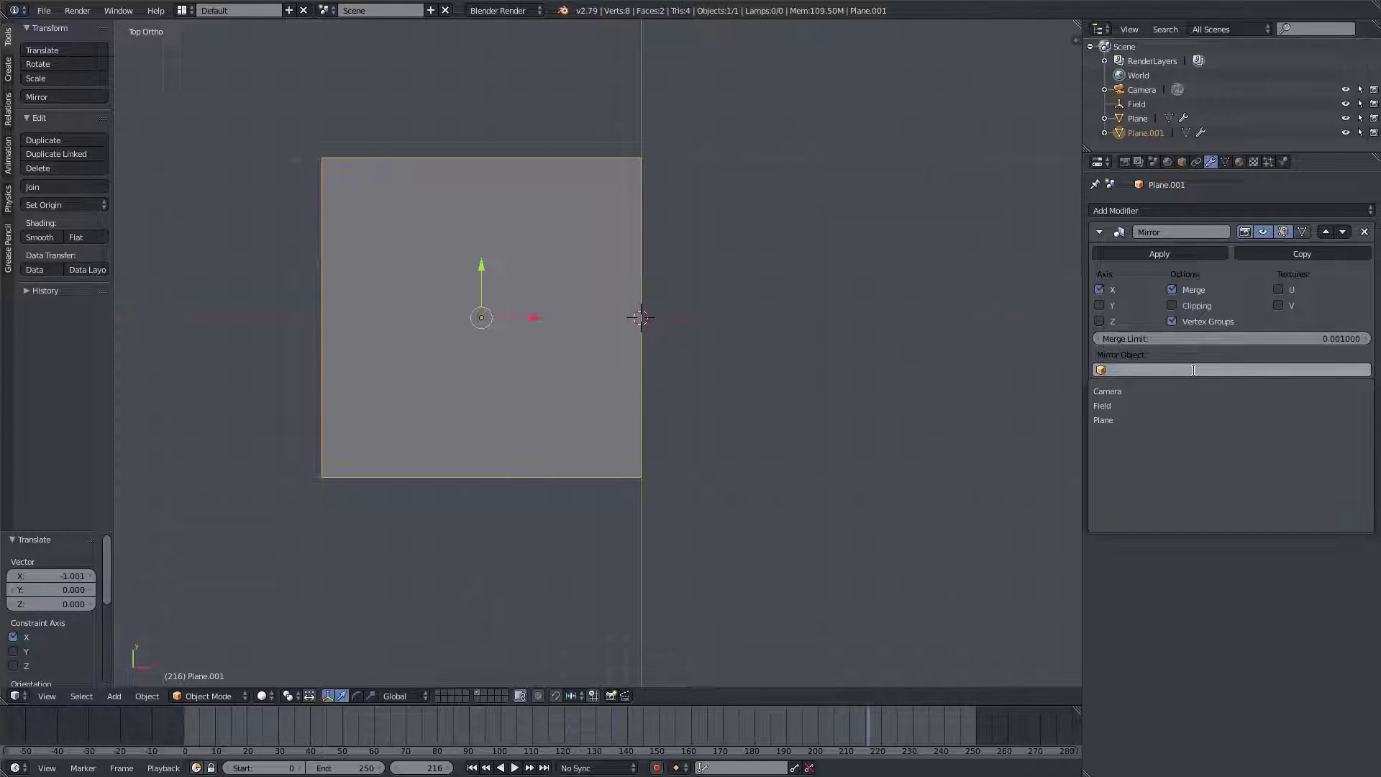
pyautogui.click(1161, 422)
pyautogui.press('g')
pyautogui.press('x')
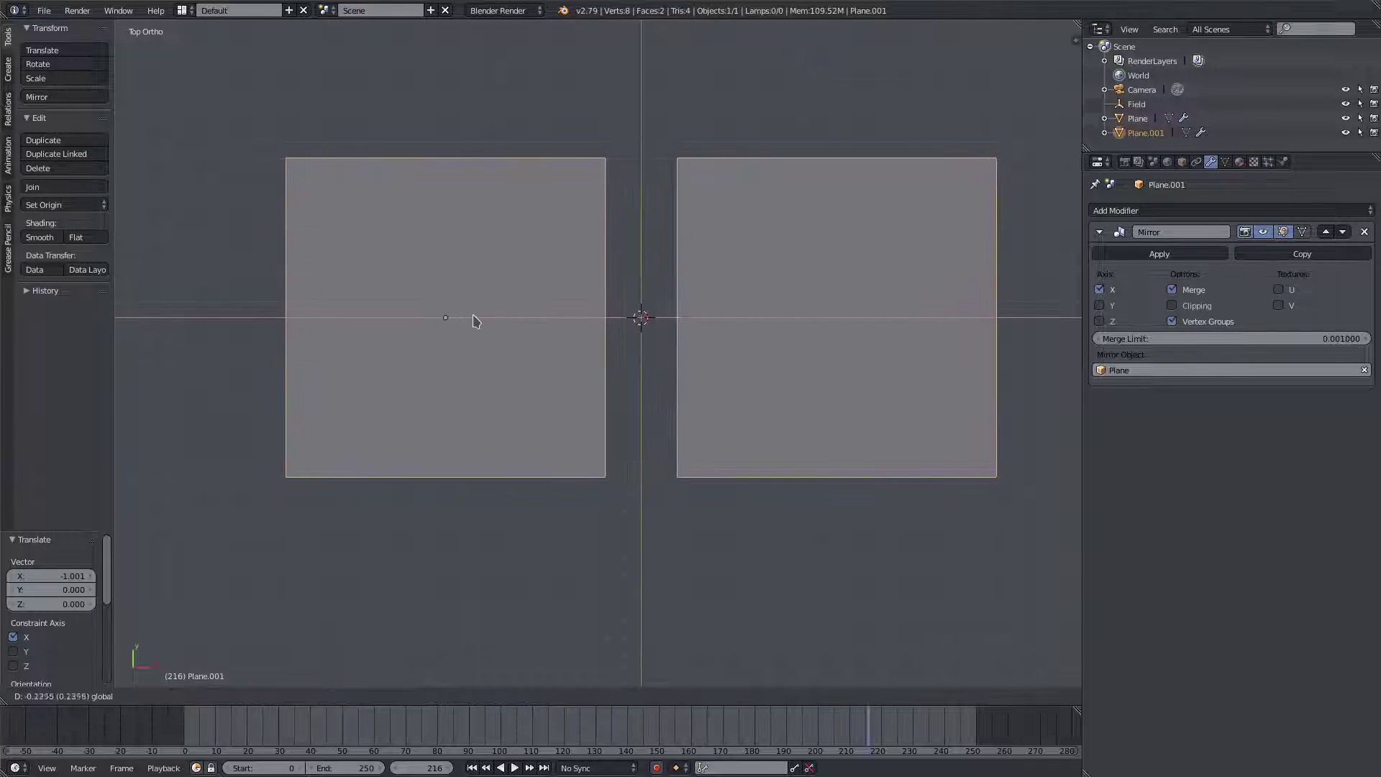
pyautogui.click(487, 323)
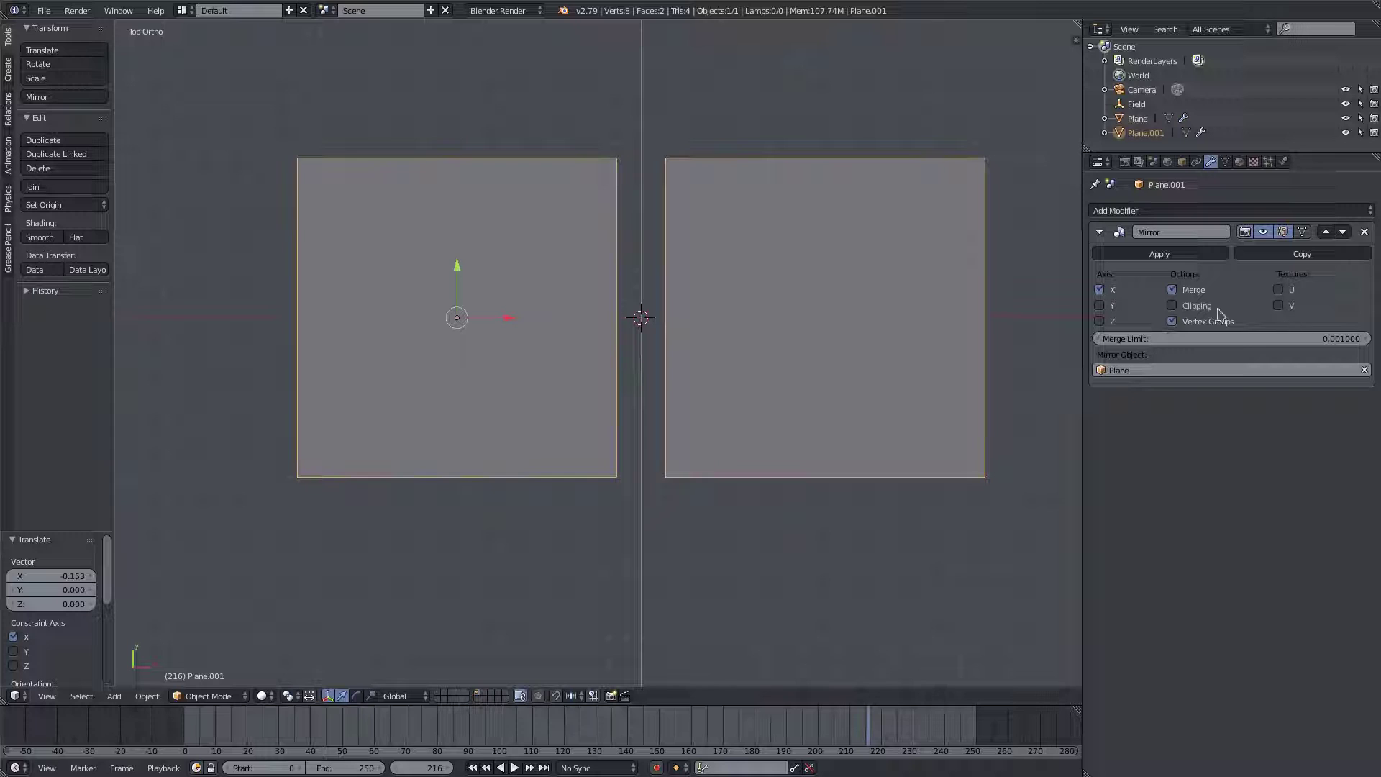
# - Turn on Clipping for the mirror and shift the plane slightly along X toward the mirror line
pyautogui.press('g')
pyautogui.press('x')
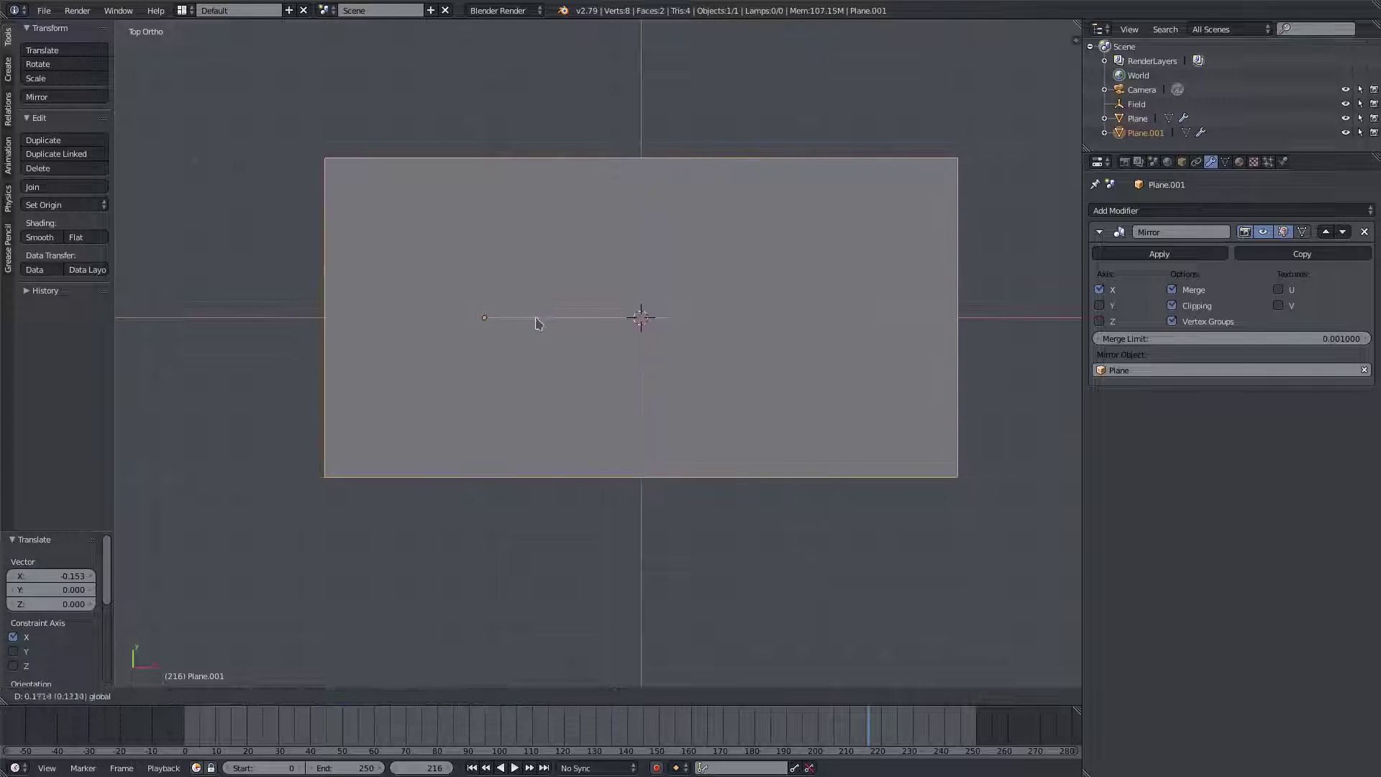
pyautogui.click(522, 326)
# - Select the new plane's two inner vertices in Edit Mode and try to move them onto the mirror line
pyautogui.press('Tab')
pyautogui.rightClick(628, 159)
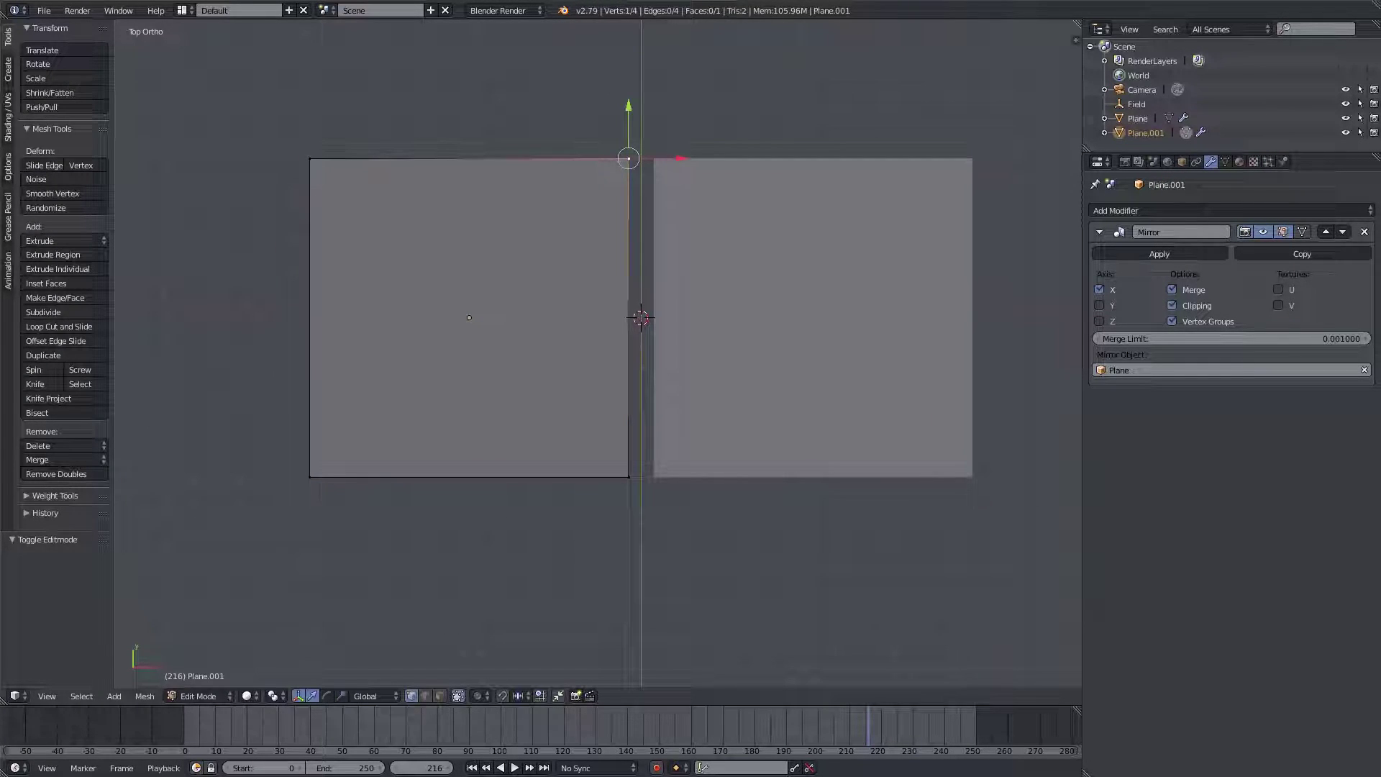
pyautogui.keyDown('shift'); pyautogui.rightClick(628, 477); pyautogui.keyUp('shift')
pyautogui.press('s')
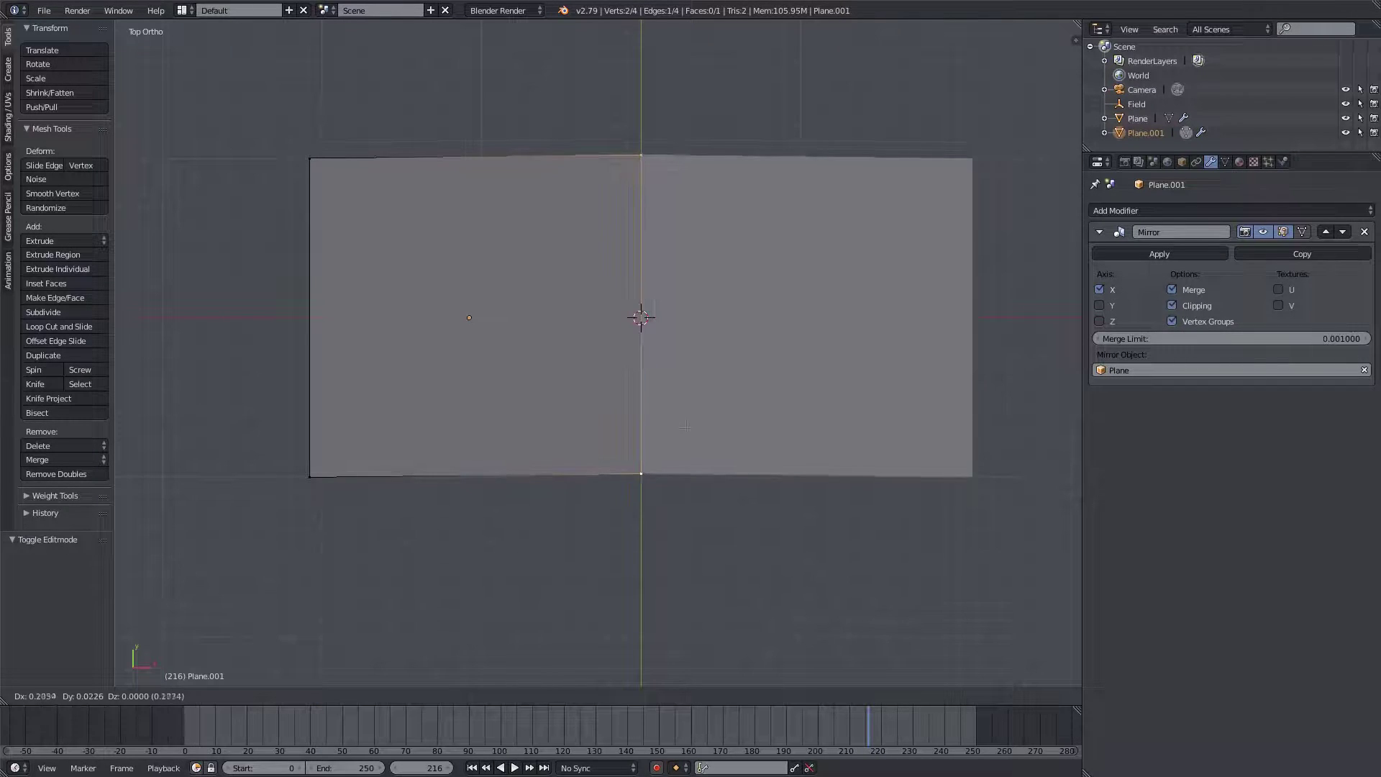
pyautogui.rightClick(697, 430)
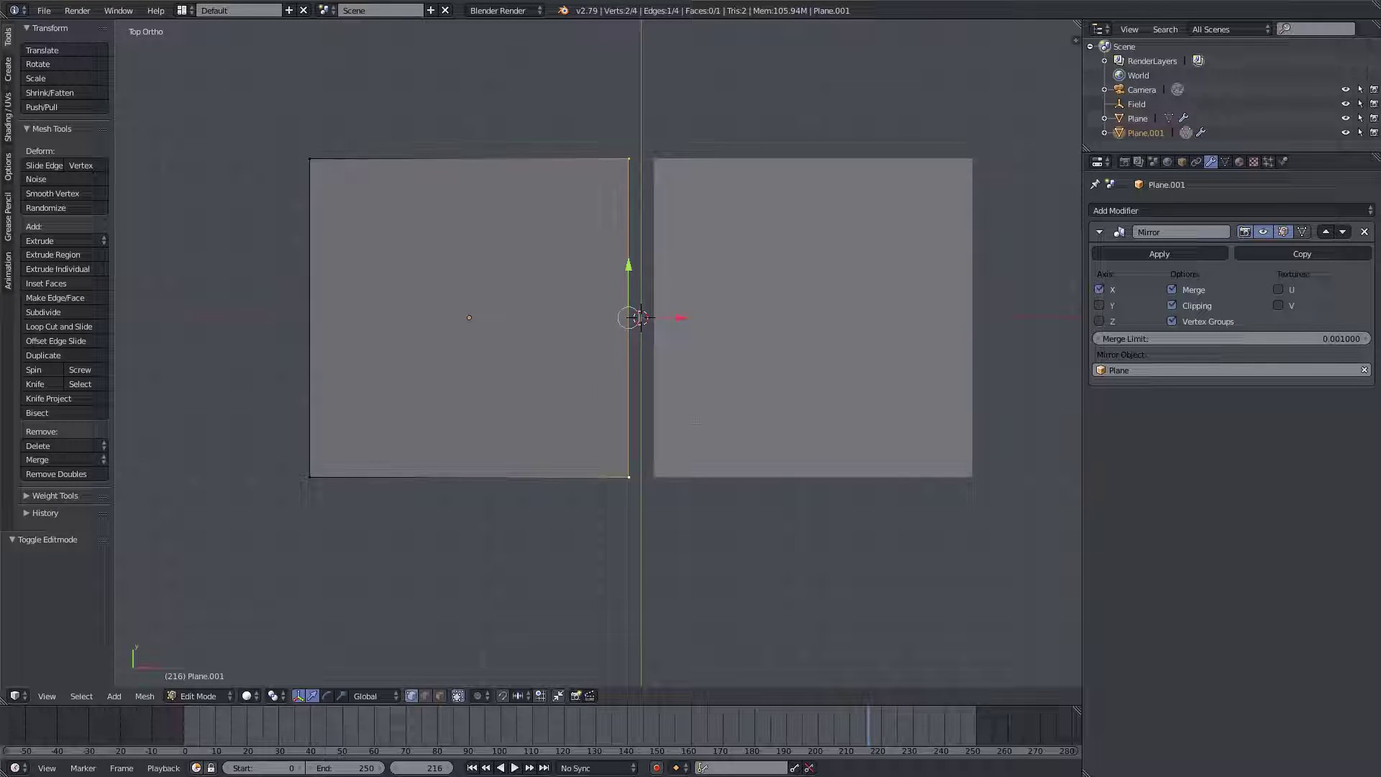
# - Move the two inner vertices along X onto the mirror line so the halves join, and return to Object Mode
pyautogui.press('g')
pyautogui.press('x')
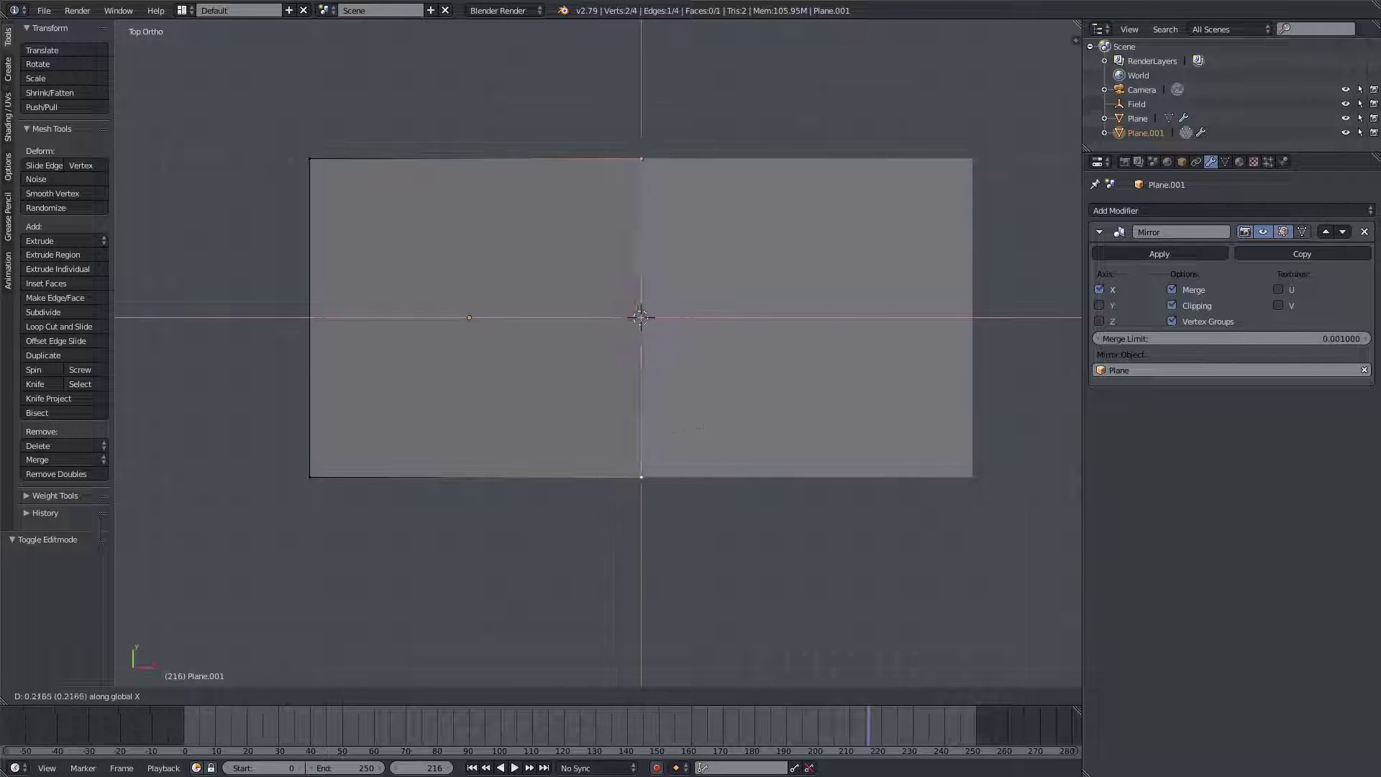
pyautogui.click(633, 253)
pyautogui.press('Tab')
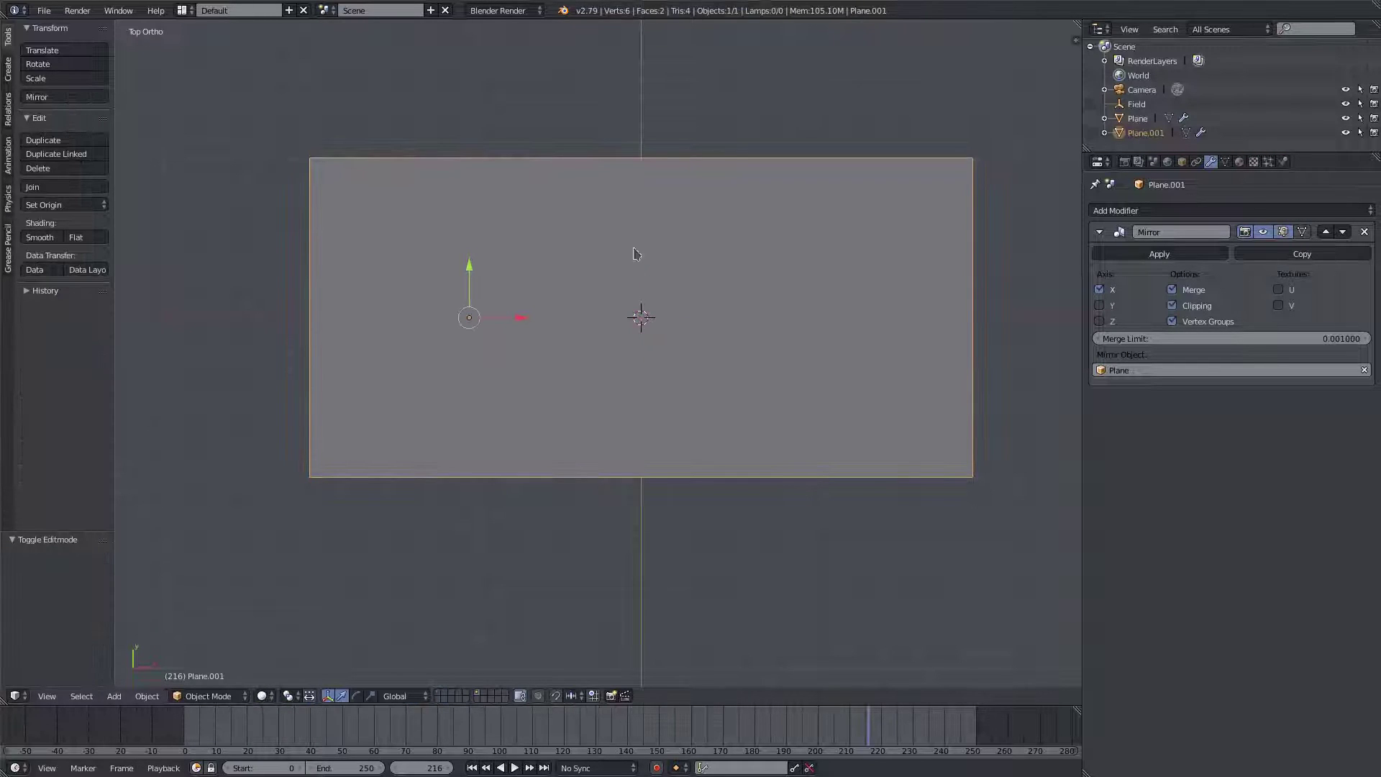
pyautogui.scroll(-5, 619, 456)
pyautogui.scroll(3, 632, 441)
pyautogui.press('Tab')
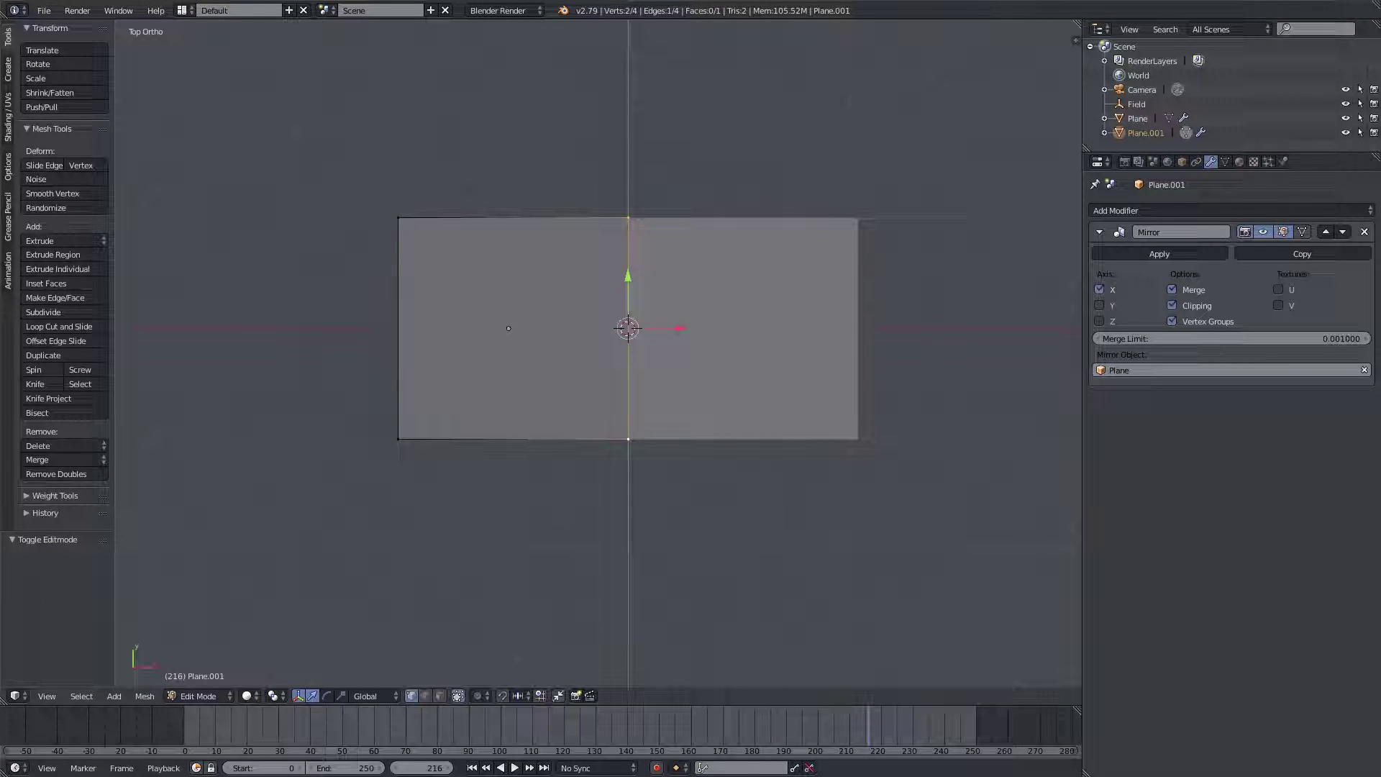
pyautogui.scroll(-2, 637, 338)
pyautogui.press('Tab')
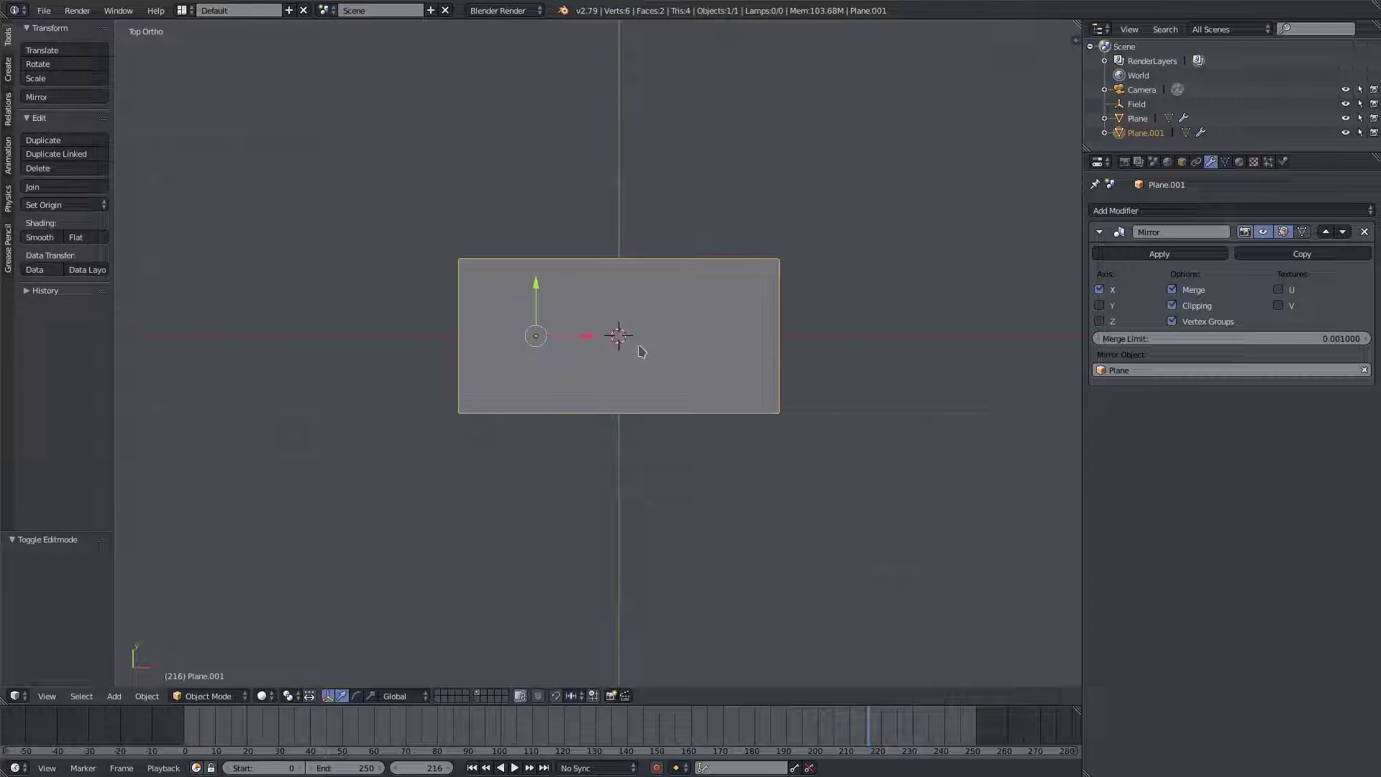
# - Add a cylinder mesh at the centre with its vertex count set to 5
pyautogui.hotkey('shift', 'a')
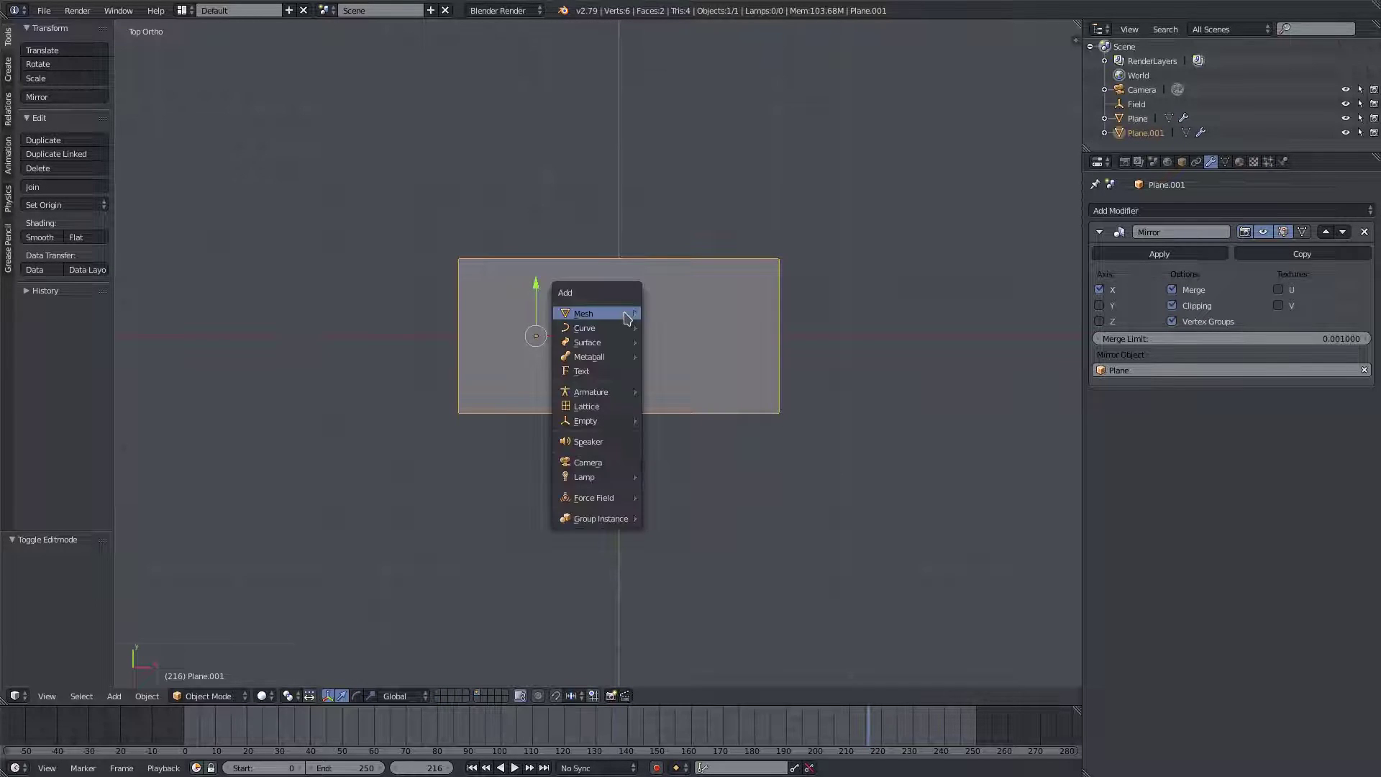
pyautogui.moveTo(618, 314)
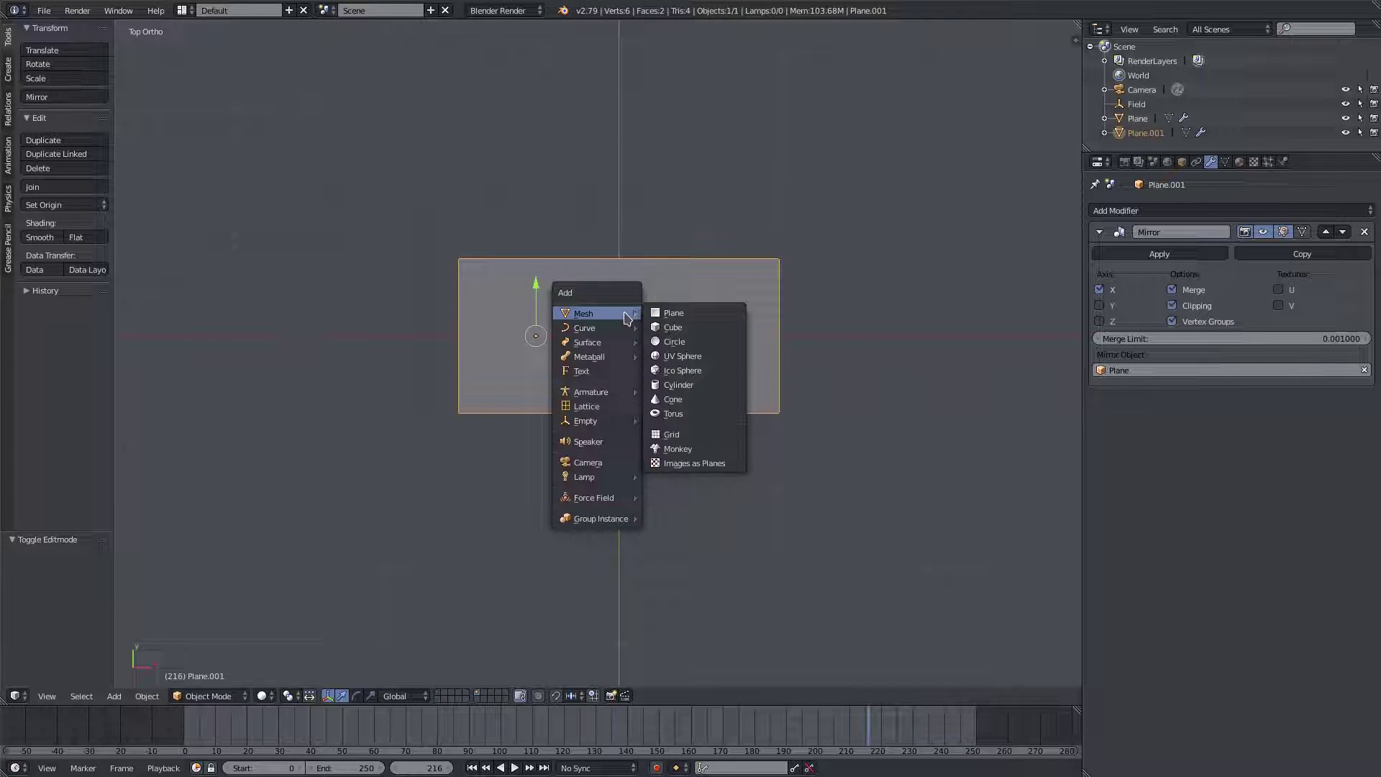
pyautogui.click(694, 392)
pyautogui.moveTo(397, 456); pyautogui.dragTo(406, 403, button='middle')
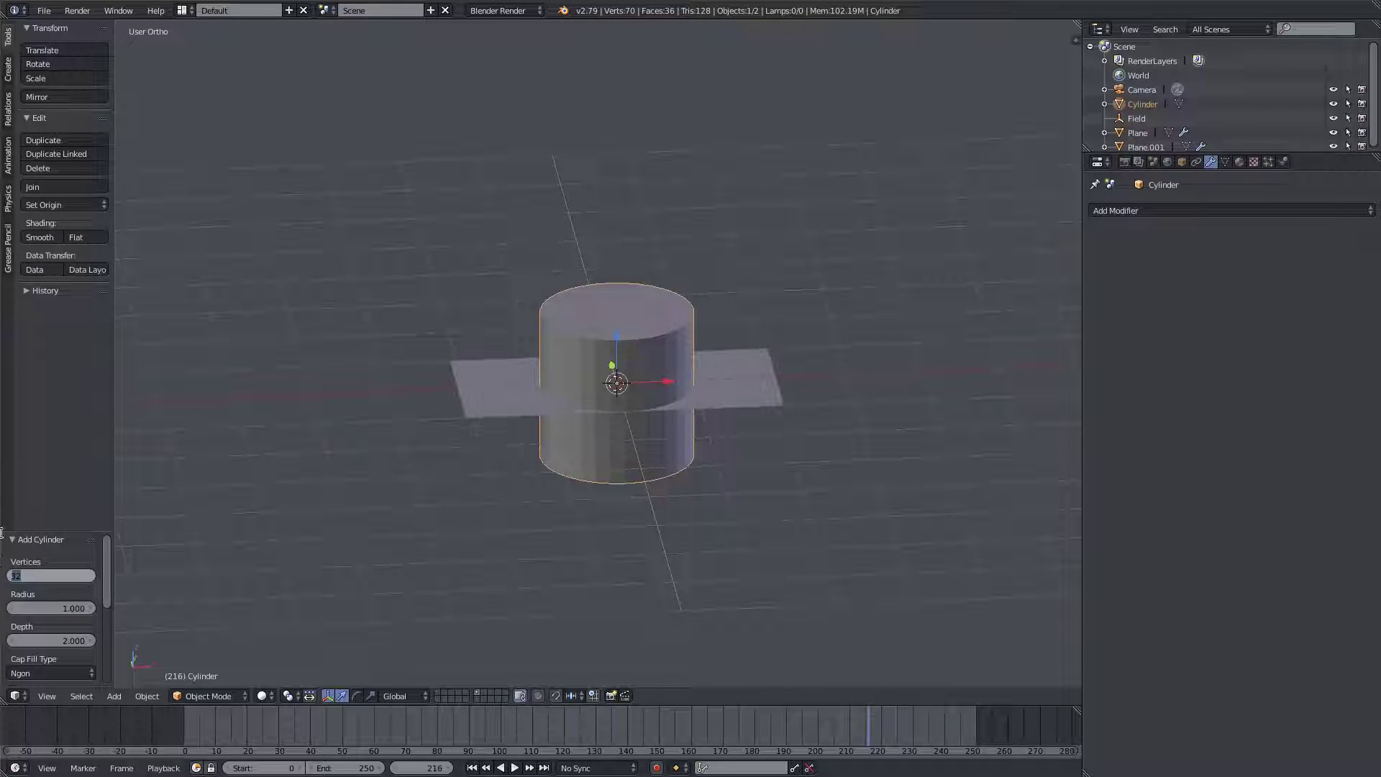
pyautogui.press('Return')
pyautogui.moveTo(135, 531); pyautogui.dragTo(123, 618, button='middle')
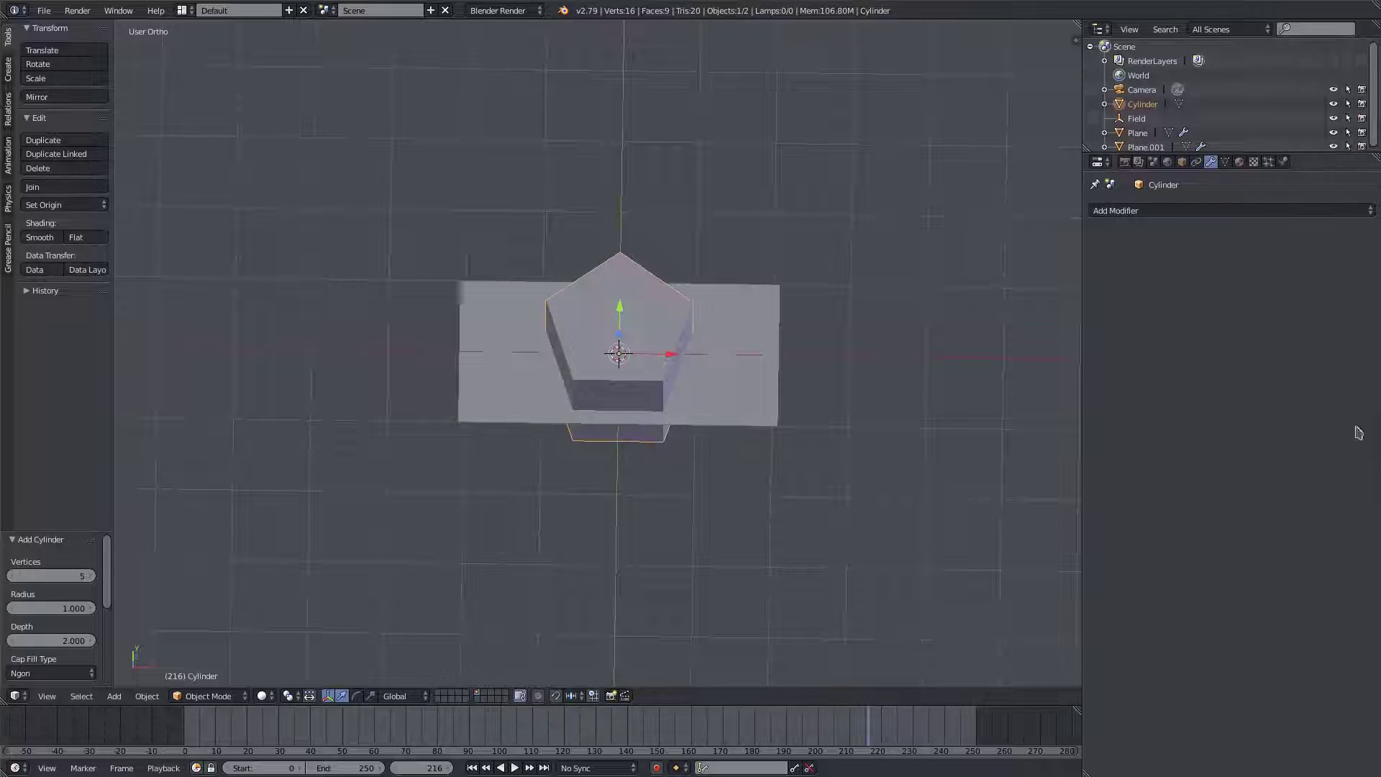
# - Flatten the five-sided cylinder by setting its depth to 0.001
pyautogui.scroll(1, 784, 394)
pyautogui.moveTo(777, 394); pyautogui.dragTo(772, 423, button='middle')
pyautogui.moveTo(365, 510); pyautogui.dragTo(381, 388, button='middle')
pyautogui.click(32, 673)
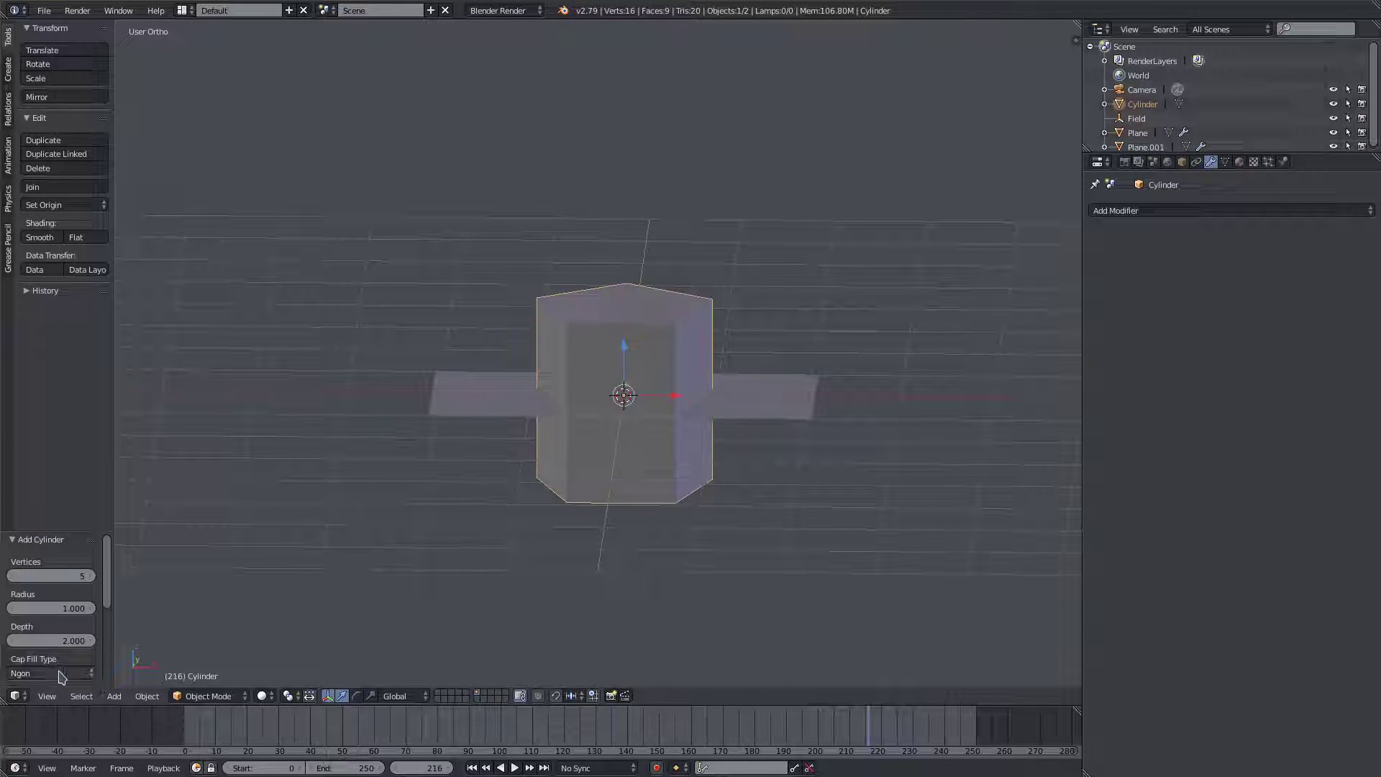
pyautogui.moveTo(51, 644); pyautogui.dragTo(971, 625)
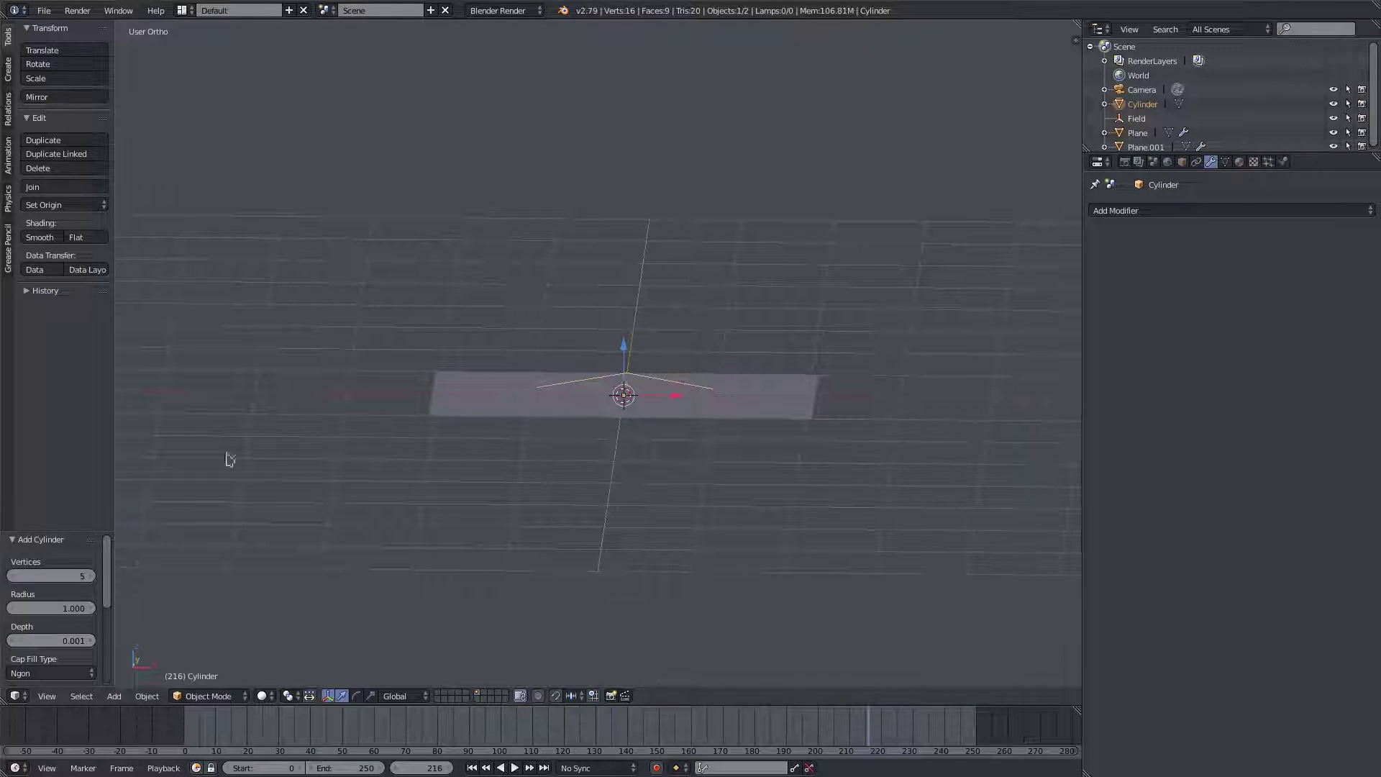
pyautogui.moveTo(228, 456); pyautogui.dragTo(403, 526, button='middle')
pyautogui.scroll(2, 404, 525)
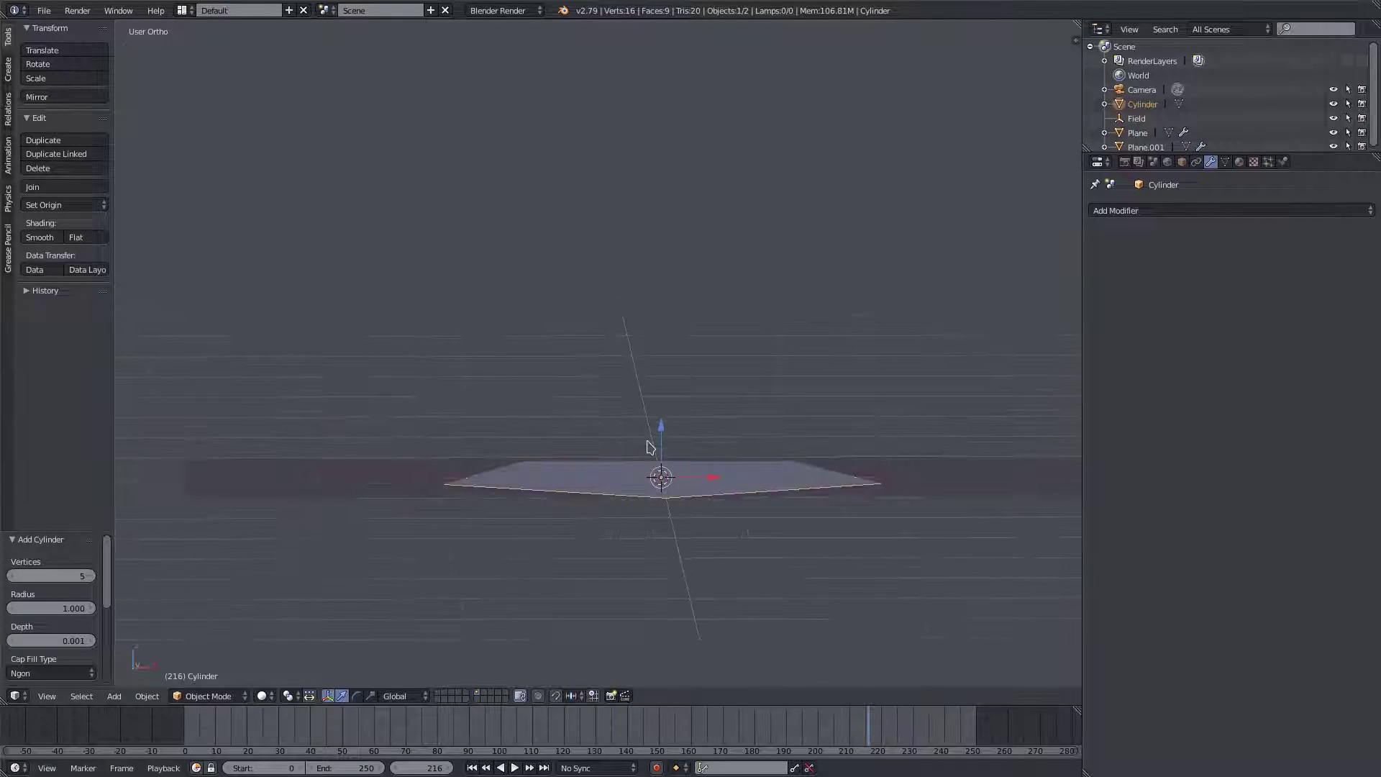
pyautogui.press('Tab')
pyautogui.moveTo(651, 446); pyautogui.dragTo(656, 475, button='middle')
pyautogui.rightClick(534, 512)
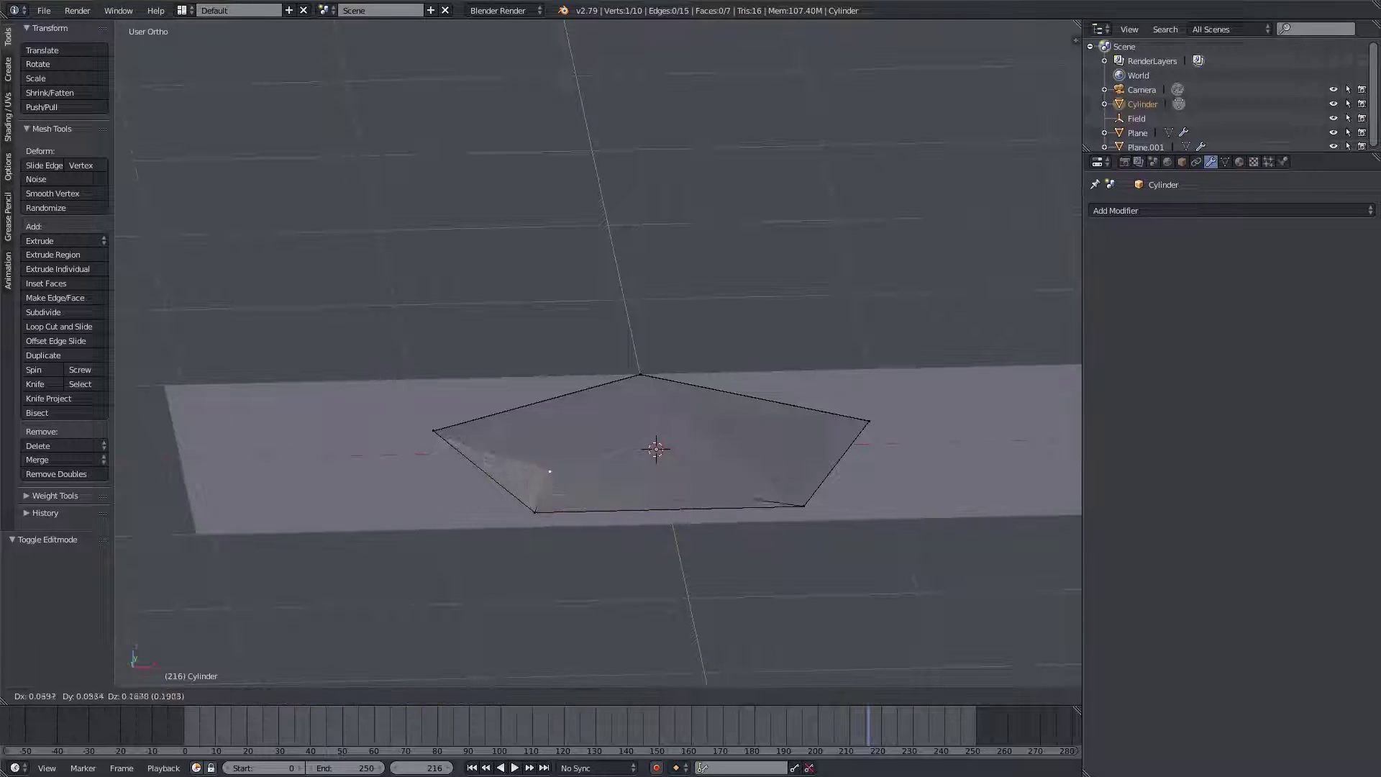
pyautogui.press('Tab')
pyautogui.press('Tab')
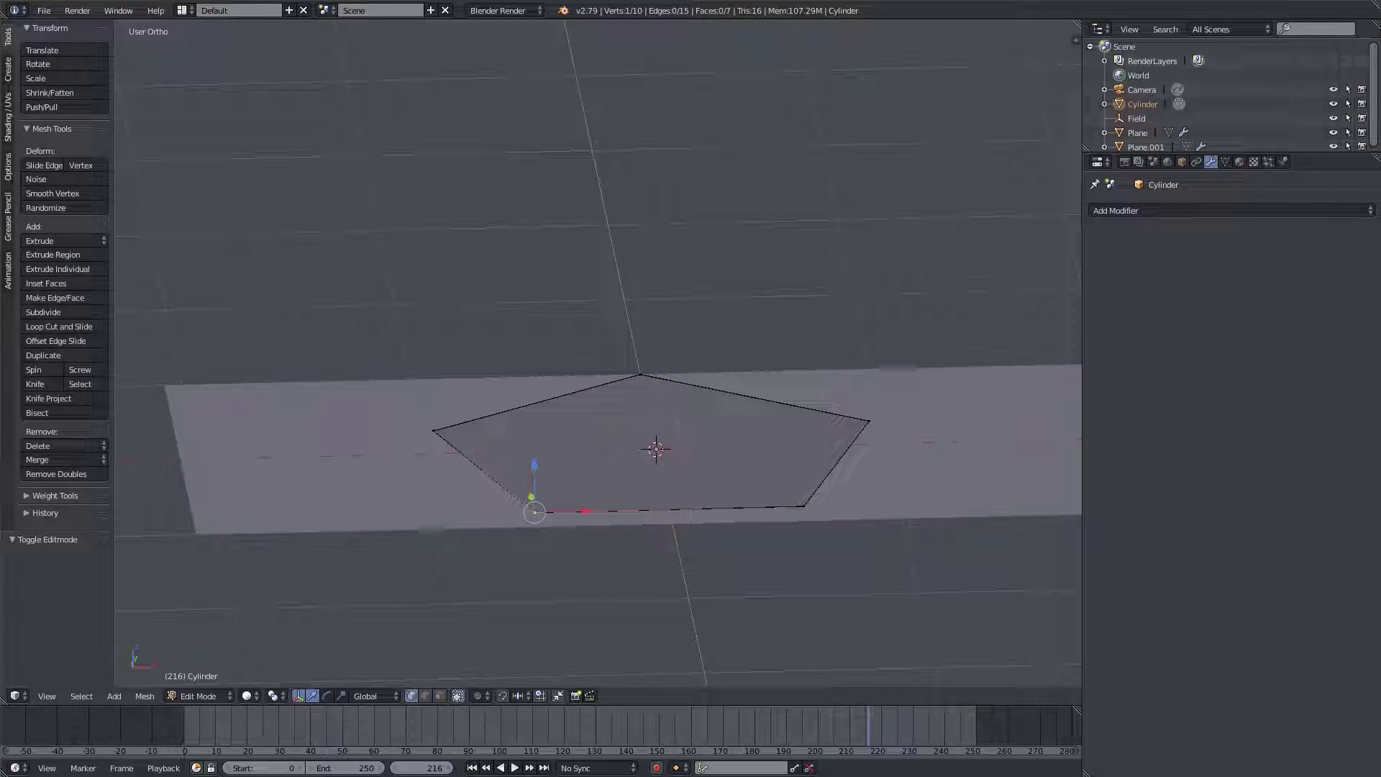
pyautogui.press('Tab')
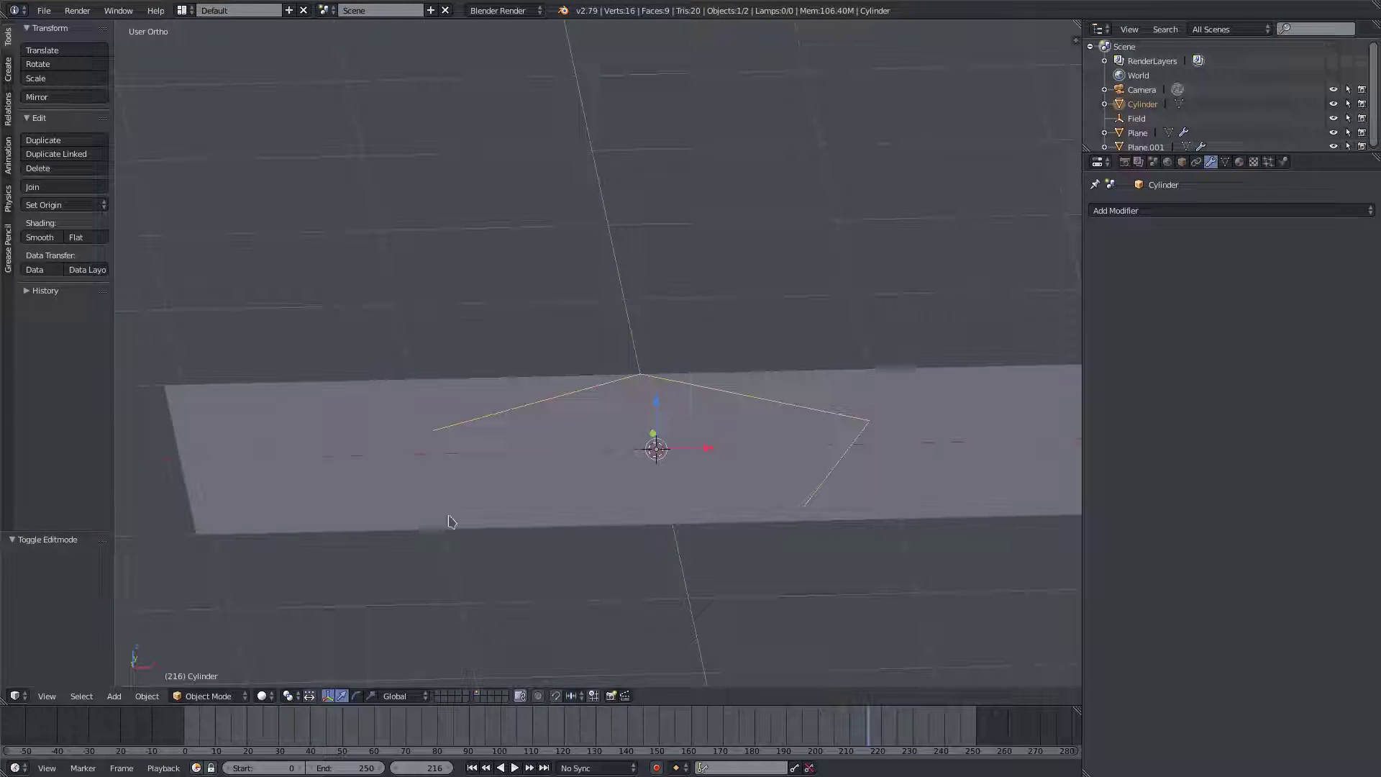
# - Select one pentagonal cap face of the flattened cylinder in Edit Mode and invert the selection to all its other faces
pyautogui.press('Tab')
pyautogui.moveTo(604, 596)
pyautogui.mouseDown(button='middle')
pyautogui.moveTo(606, 562)
pyautogui.moveTo(613, 595)
pyautogui.mouseUp(button='middle')
pyautogui.scroll(4, 606, 562)
pyautogui.press('x')
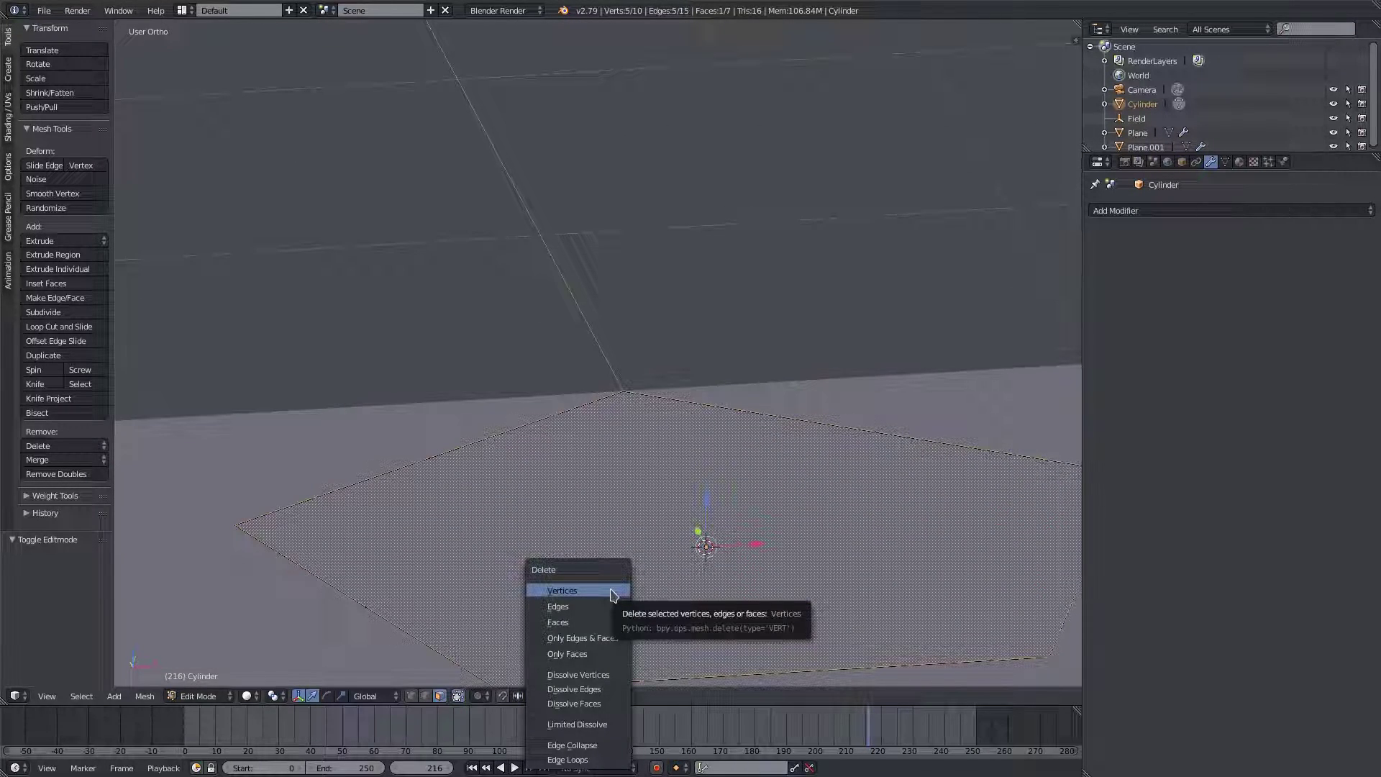
pyautogui.press('Escape')
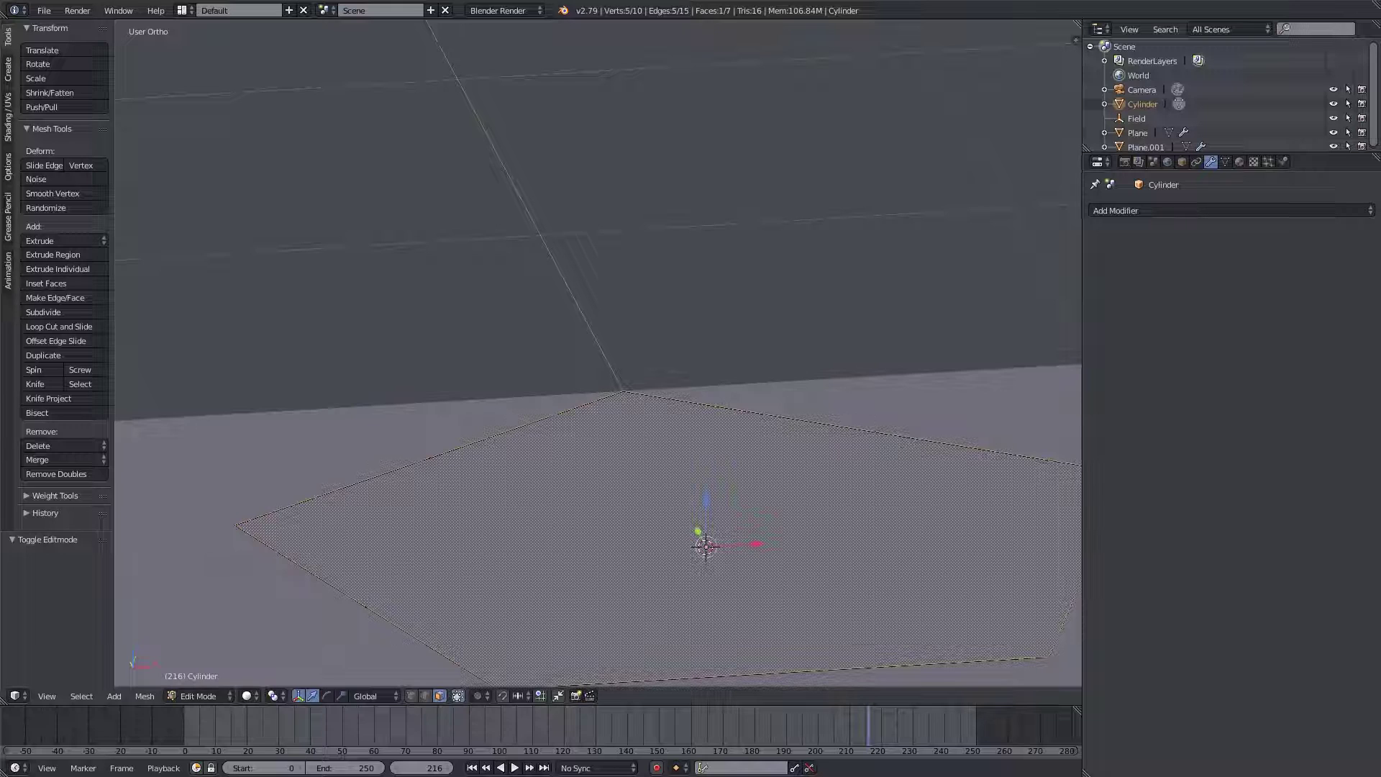
pyautogui.hotkey('shift', 'alt', 'a')
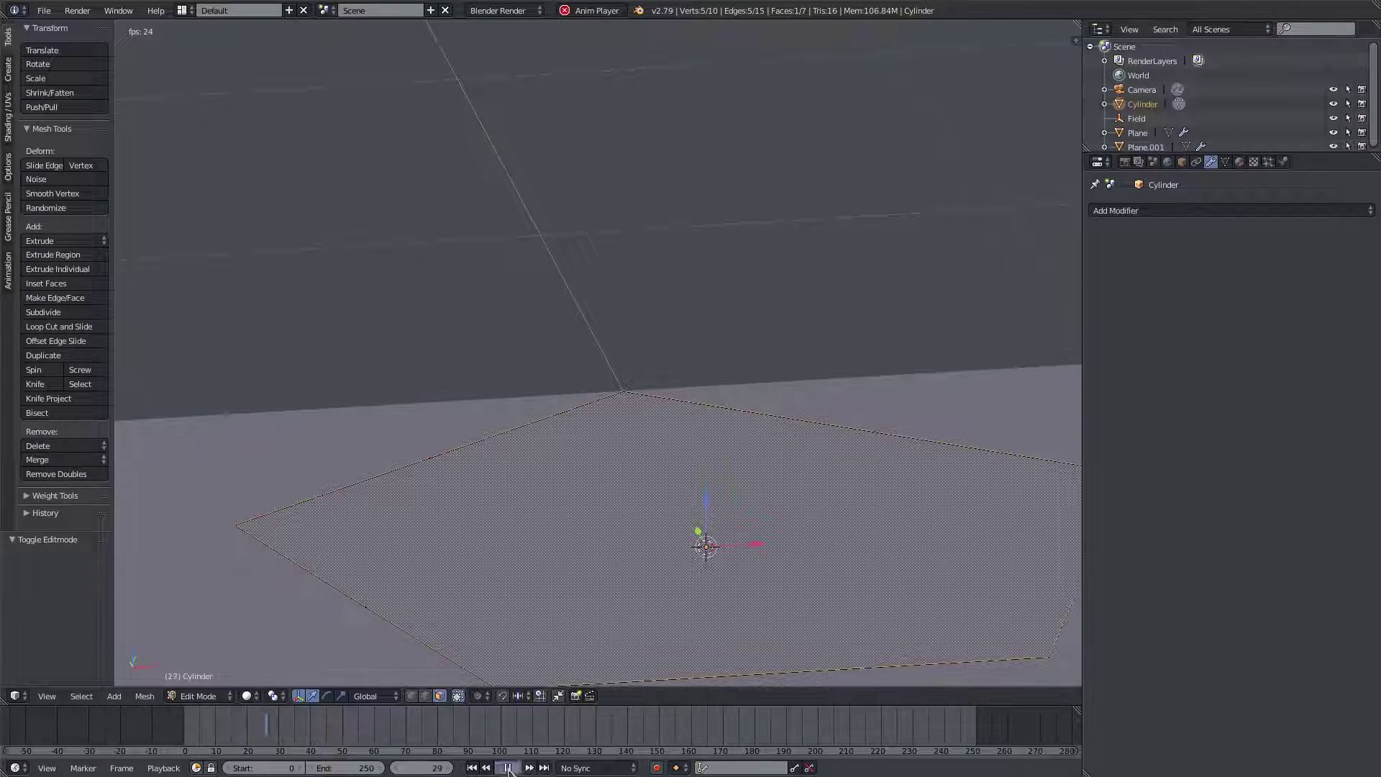
pyautogui.hotkey('alt', 'a')
pyautogui.hotkey('ctrl', 'i')
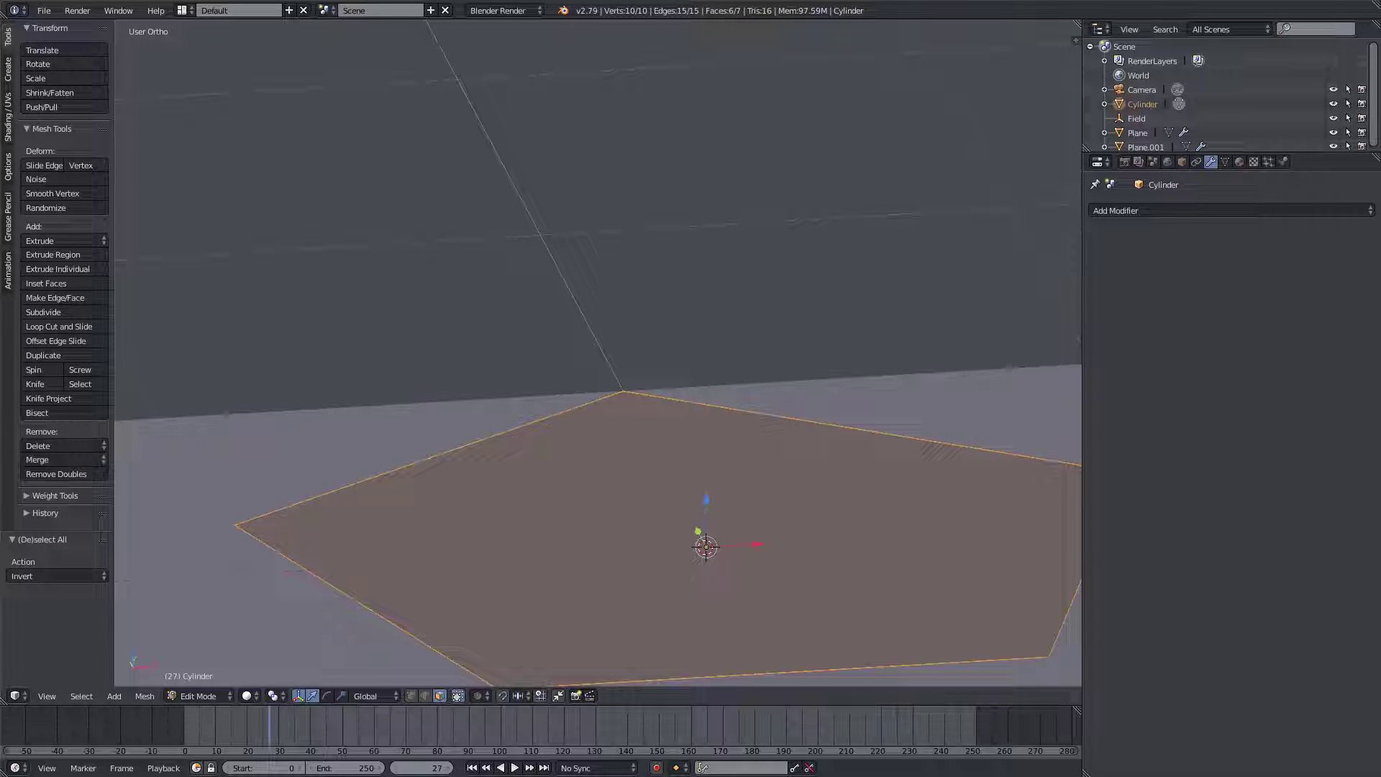
# - Delete the inverted selection as faces, keeping only the single pentagonal face
pyautogui.moveTo(597, 461); pyautogui.dragTo(637, 337, button='middle')
pyautogui.scroll(4, 637, 336)
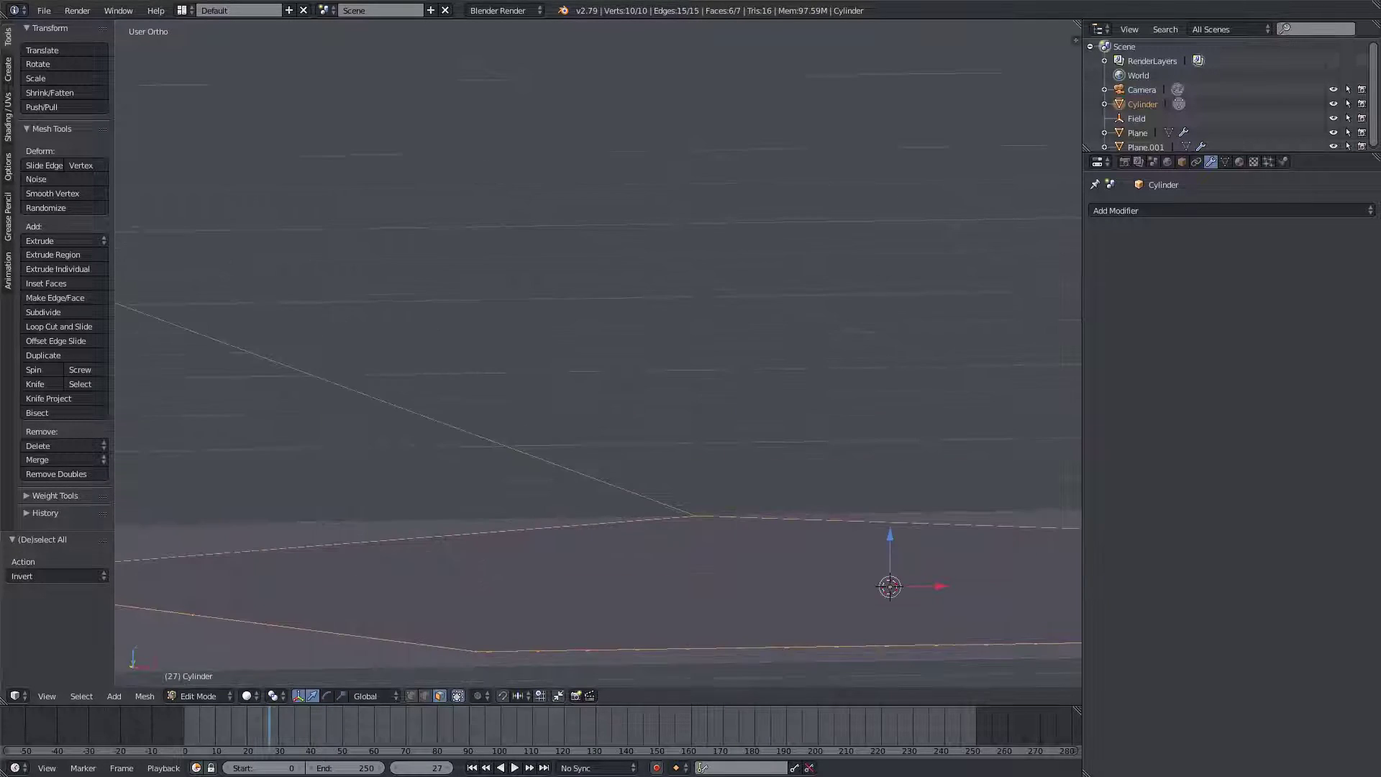
pyautogui.keyDown('shift'); pyautogui.moveTo(604, 503); pyautogui.dragTo(622, 249, button='middle'); pyautogui.keyUp('shift')
pyautogui.press('KP_2')
pyautogui.press('KP_2')
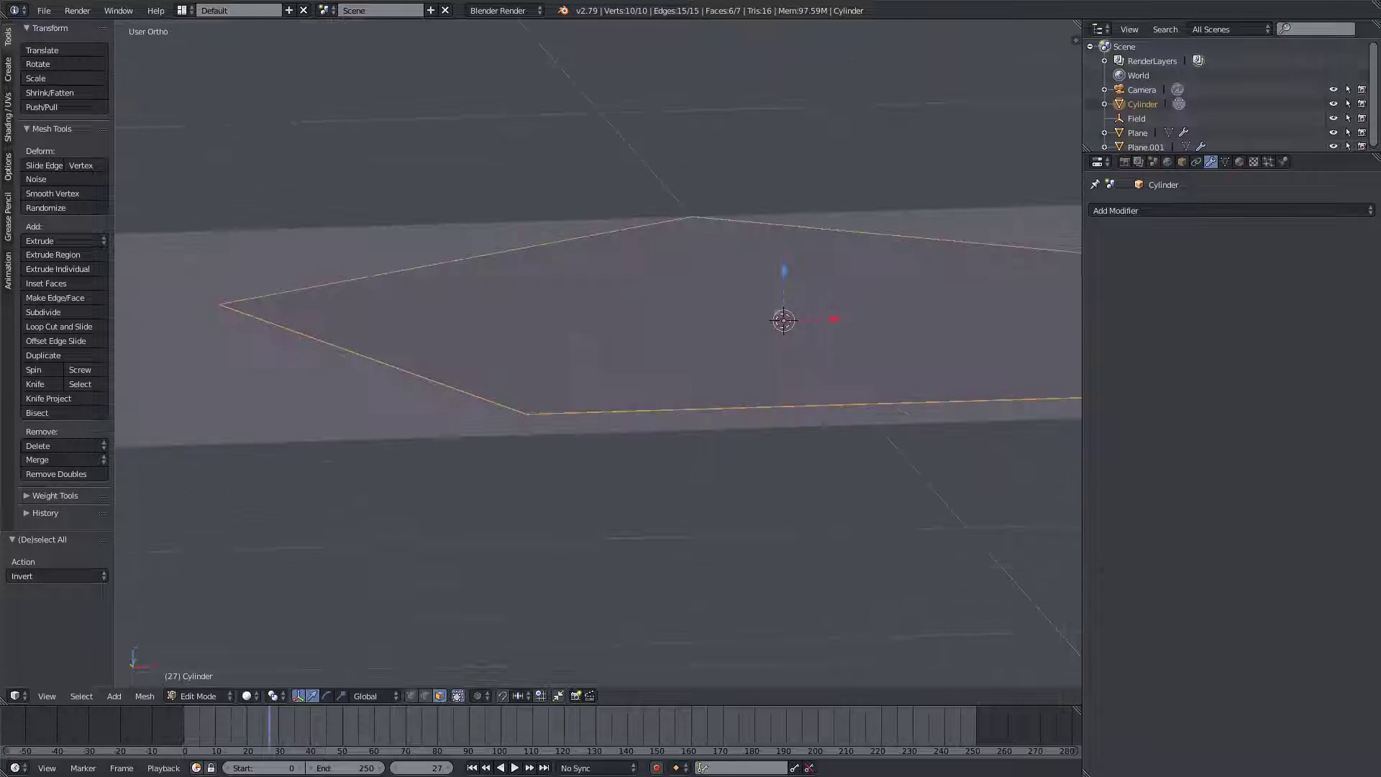
pyautogui.press('x')
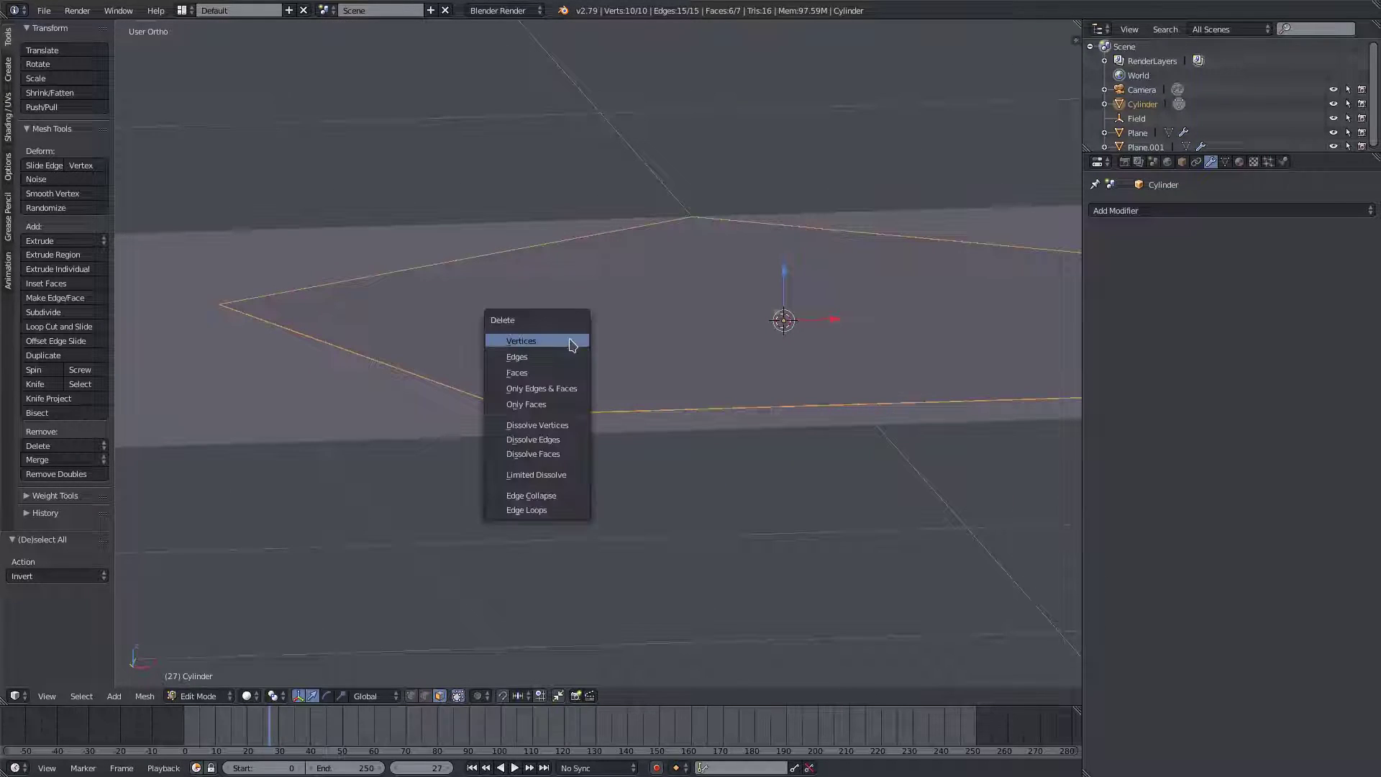
pyautogui.click(523, 373)
pyautogui.press('g')
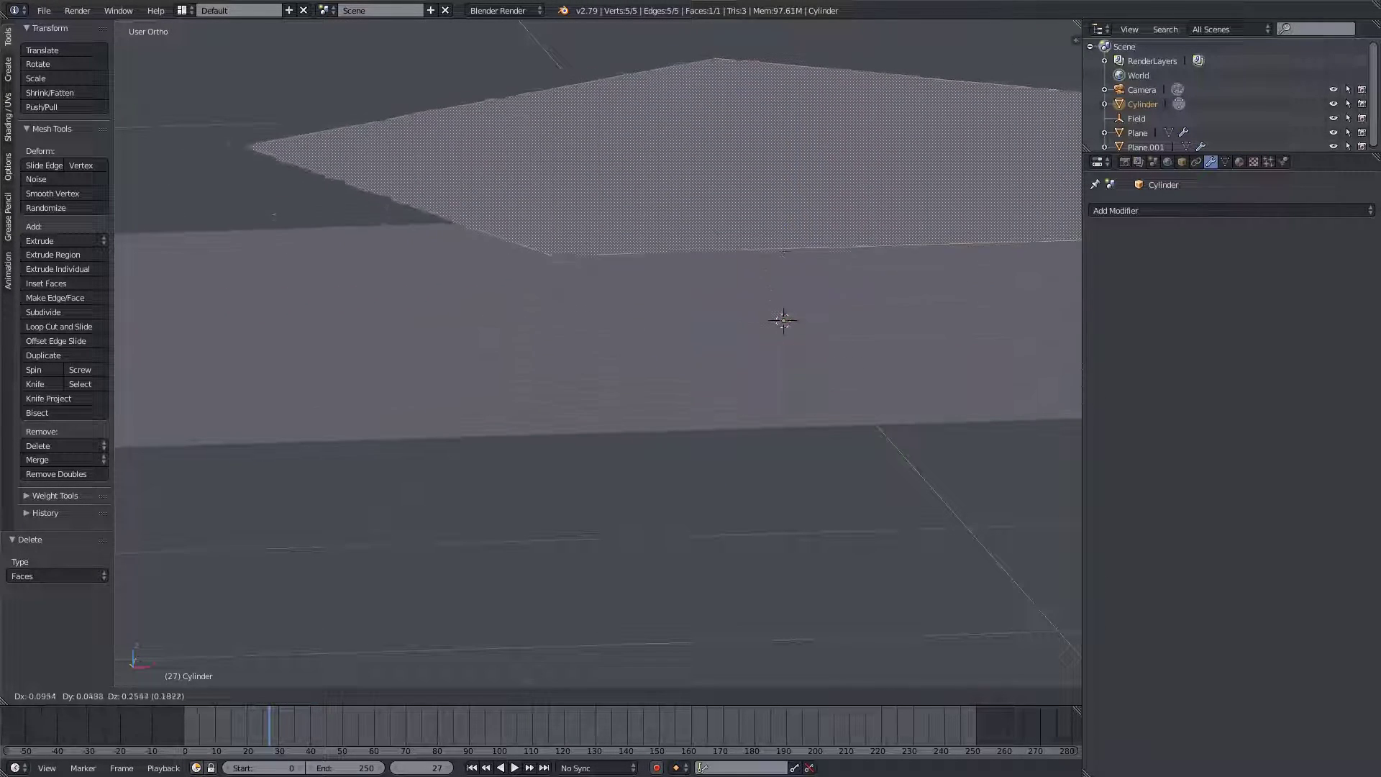
pyautogui.rightClick(793, 248)
# - Scale the pentagonal face up by about 2.796 in the top view
pyautogui.scroll(-3, 792, 248)
pyautogui.moveTo(792, 248); pyautogui.dragTo(753, 371, button='middle')
pyautogui.scroll(-8, 752, 371)
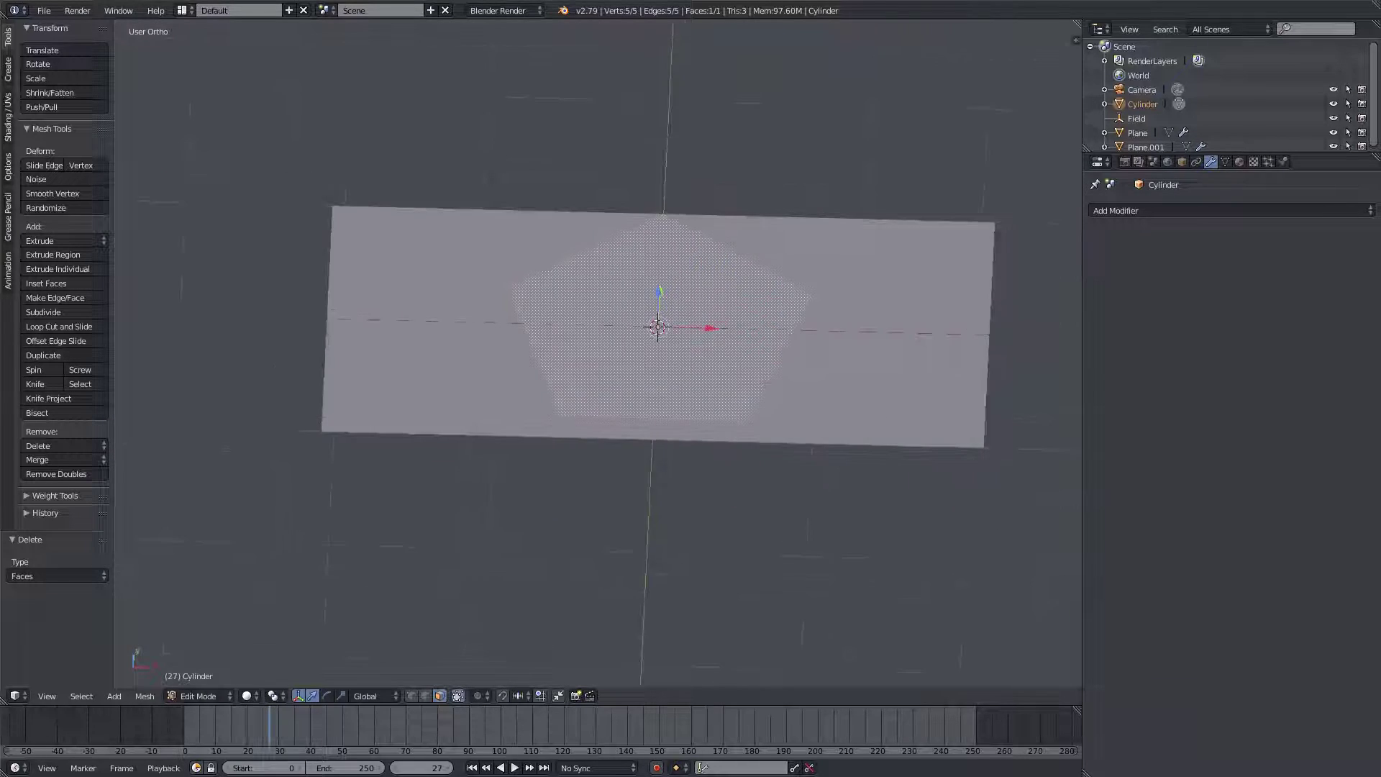
pyautogui.press('KP_7')
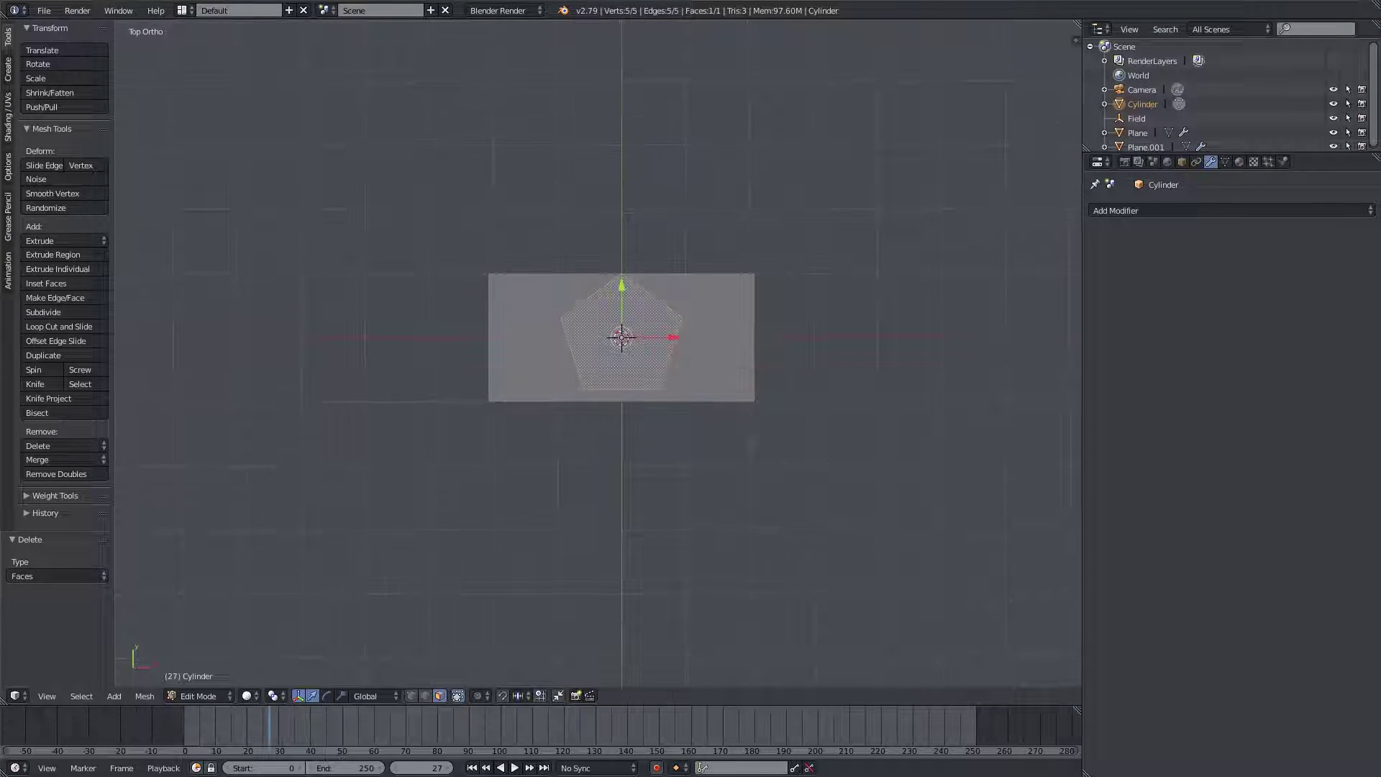
pyautogui.scroll(3, 745, 387)
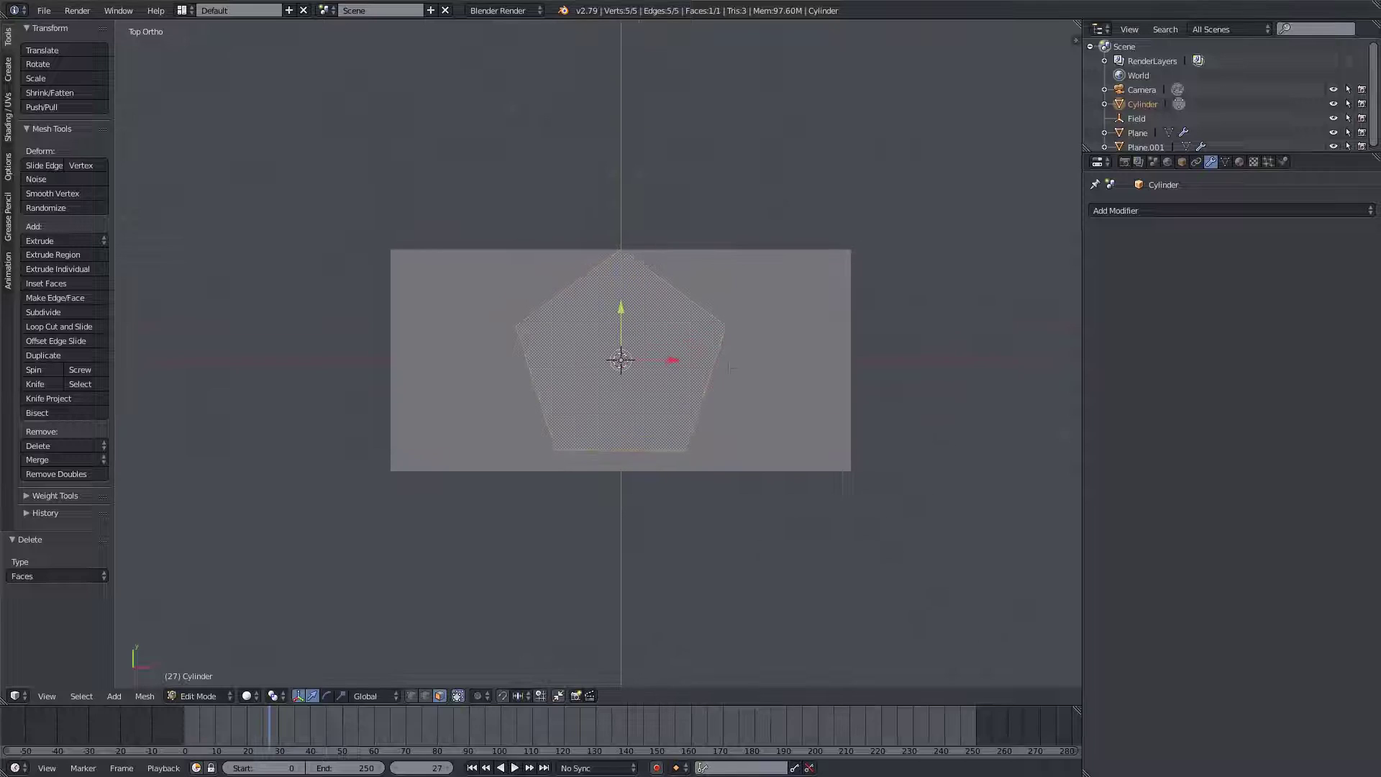
pyautogui.press('s')
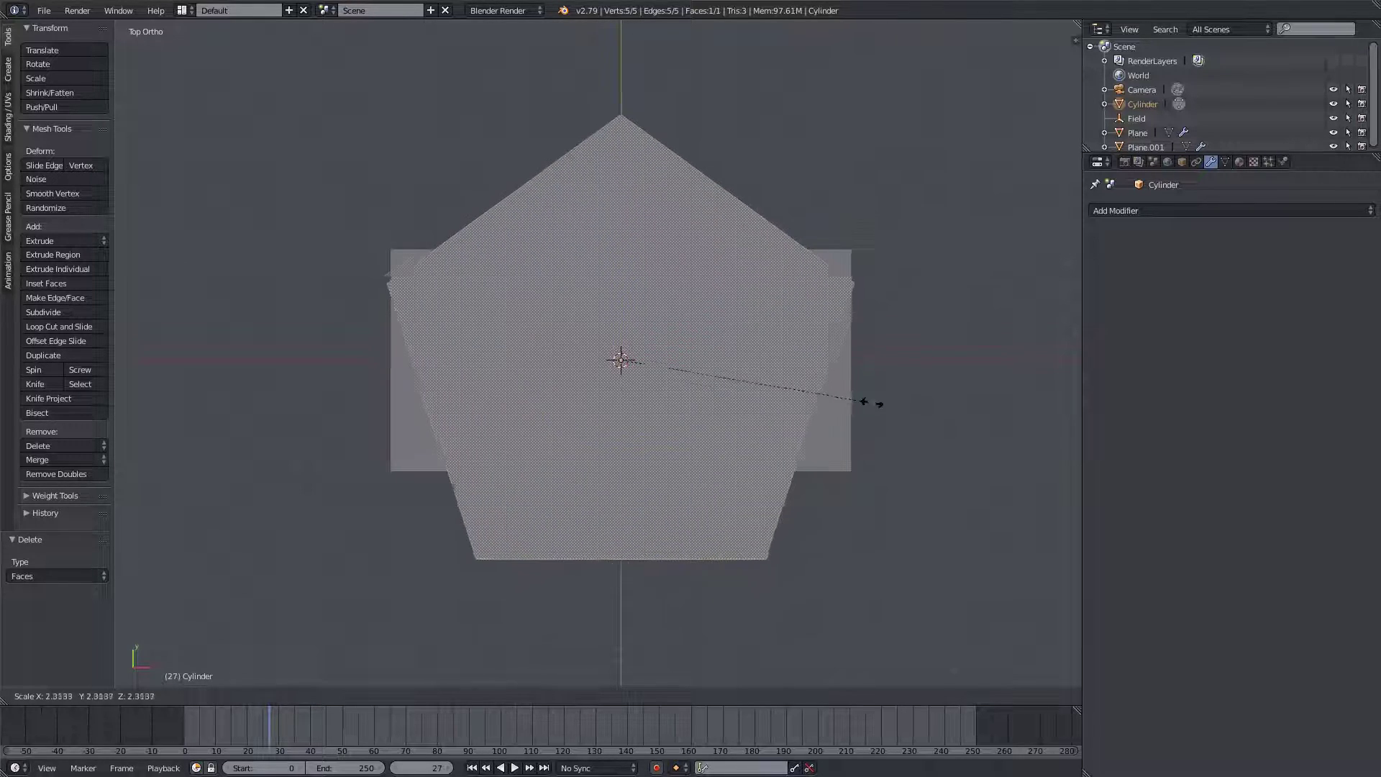
pyautogui.click(936, 405)
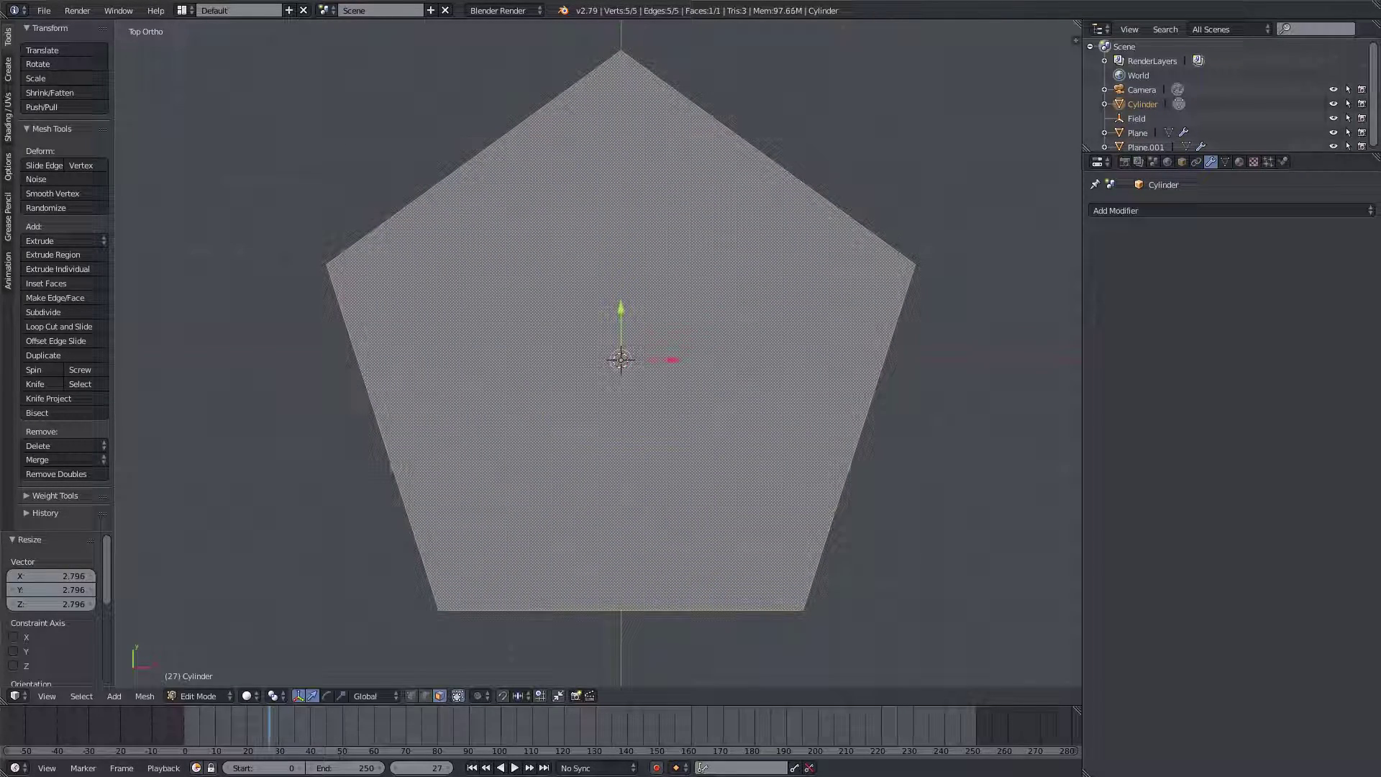
pyautogui.press('i')
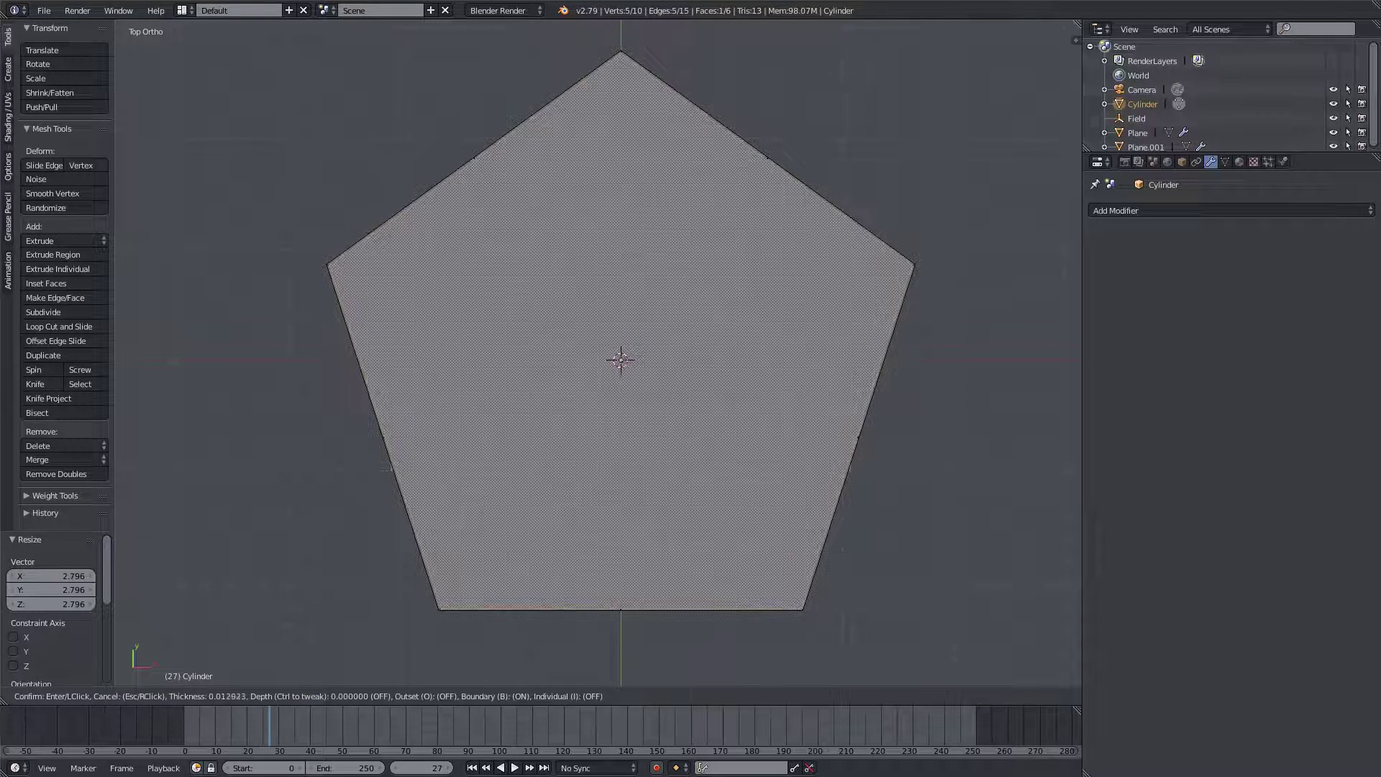
pyautogui.press('Escape')
pyautogui.press('s')
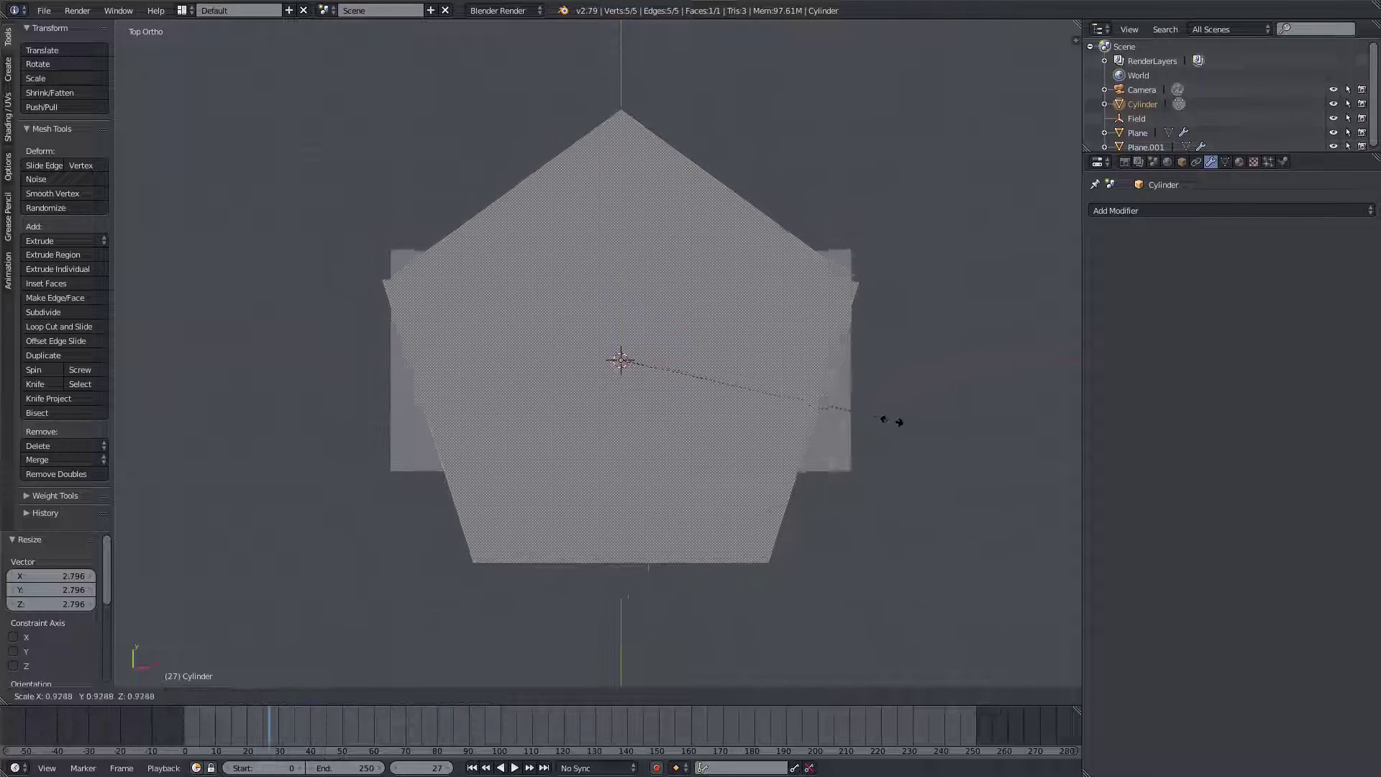
pyautogui.press('Escape')
# - Inset the pentagonal face by about 0.4226, delete the inner face to leave a ring, and return to Object Mode
pyautogui.press('i')
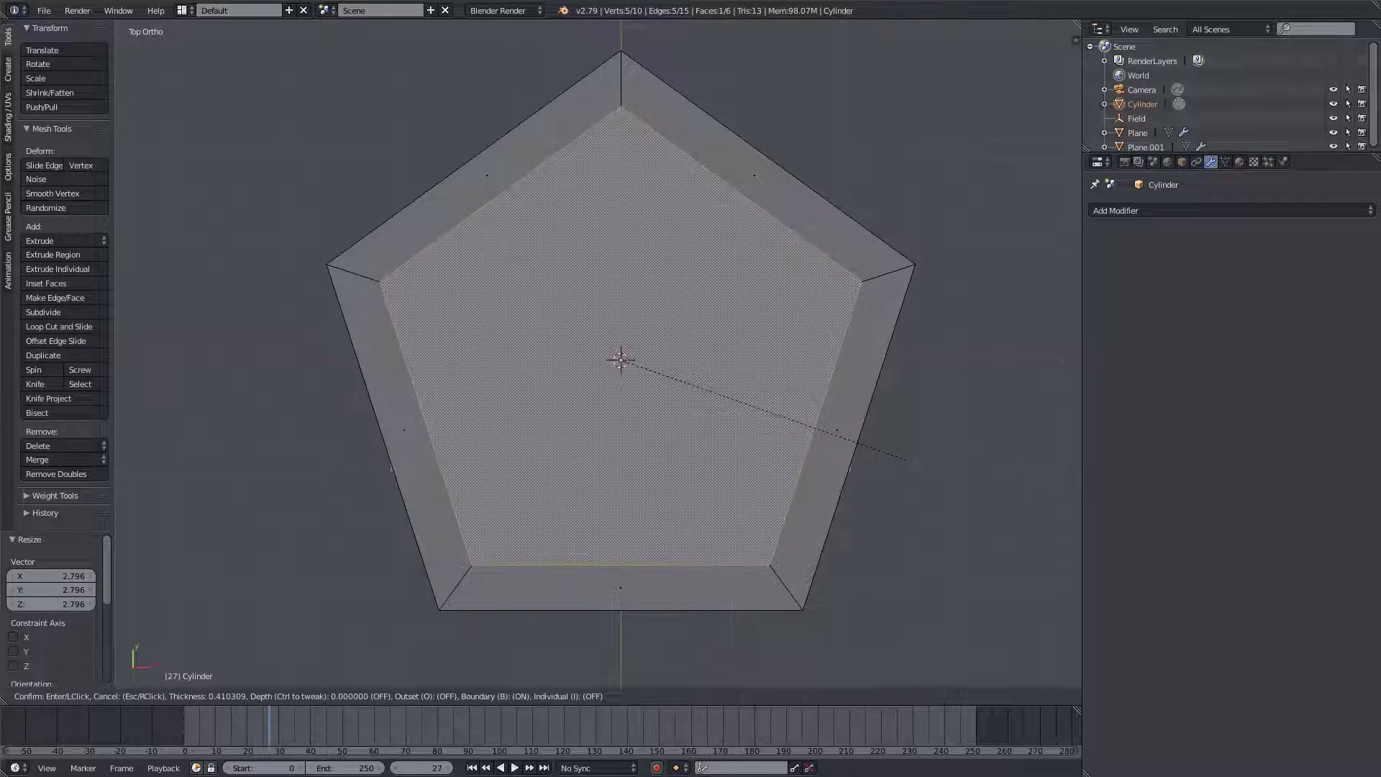
pyautogui.click(910, 461)
pyautogui.press('x')
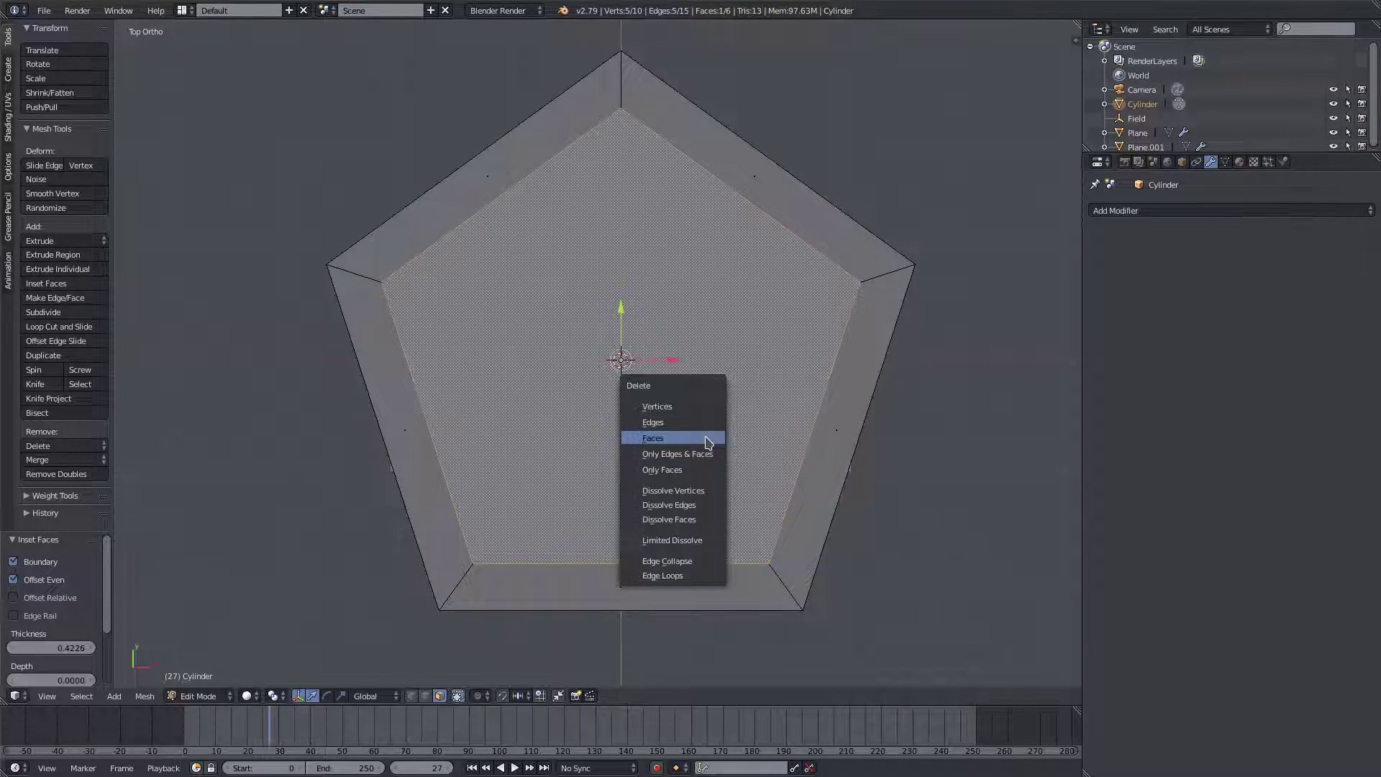
pyautogui.click(705, 439)
pyautogui.moveTo(504, 173); pyautogui.dragTo(536, 151, button='middle')
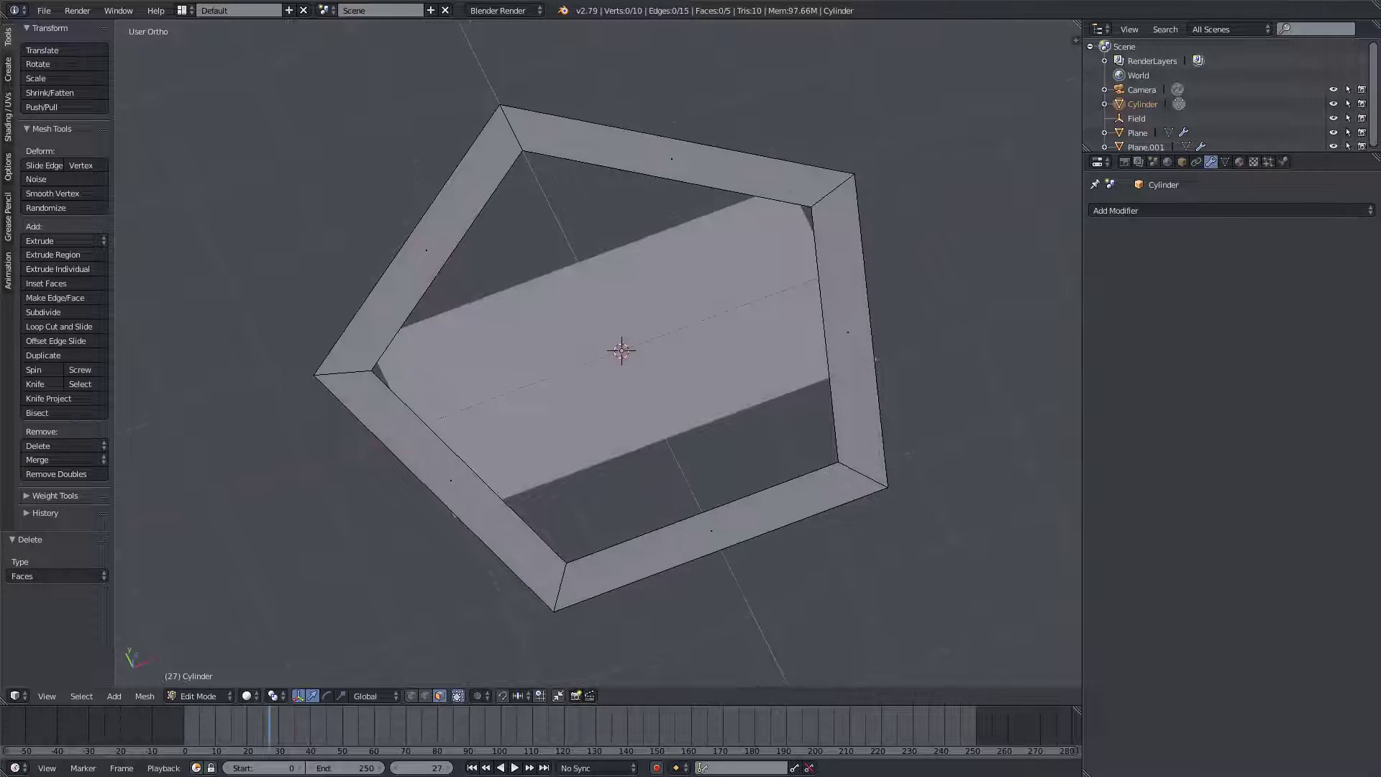
pyautogui.press('Tab')
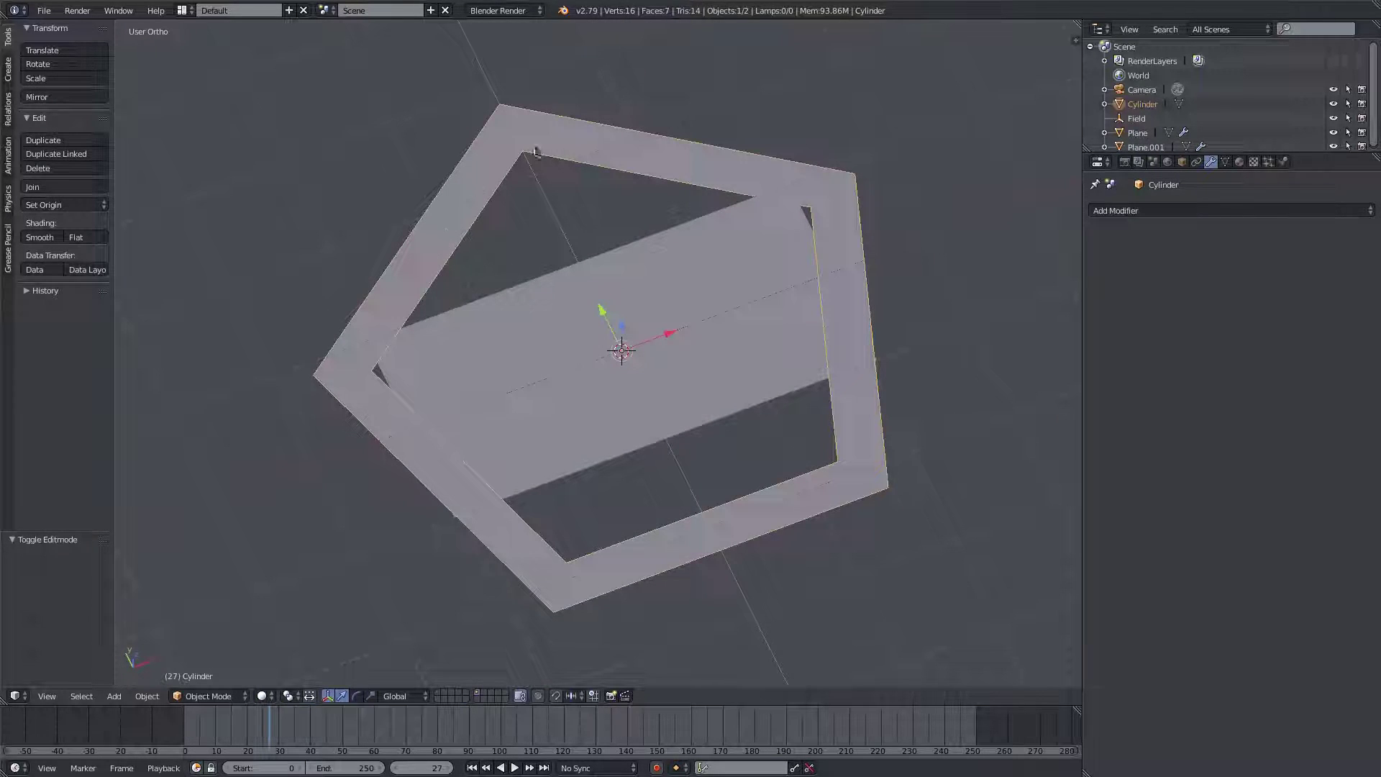
# - Scale the mirrored plane inside the pentagonal ring down to about 0.2 and move it along X until its halves meet at the centre
pyautogui.rightClick(673, 429)
pyautogui.moveTo(672, 429); pyautogui.dragTo(734, 318, button='middle')
pyautogui.moveTo(820, 360); pyautogui.dragTo(902, 319, button='middle')
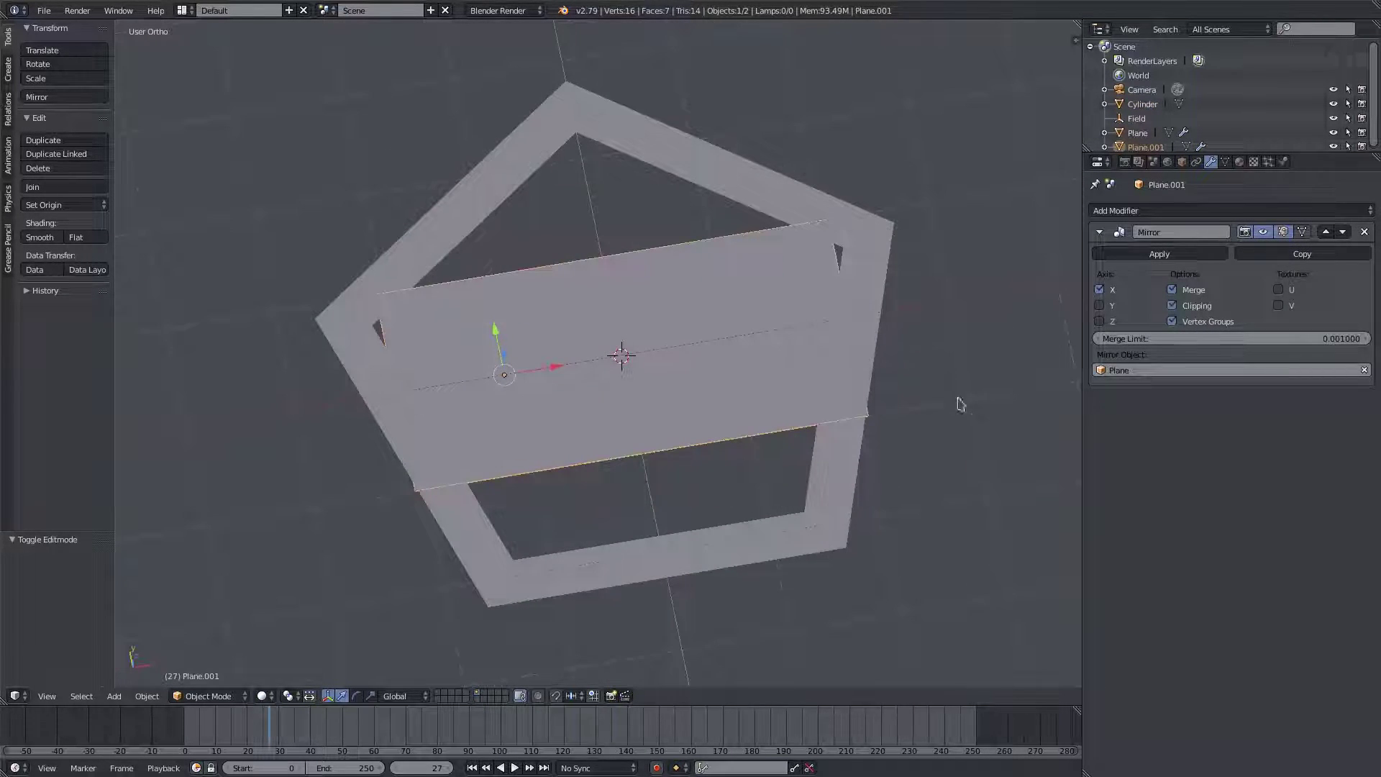
pyautogui.press('s')
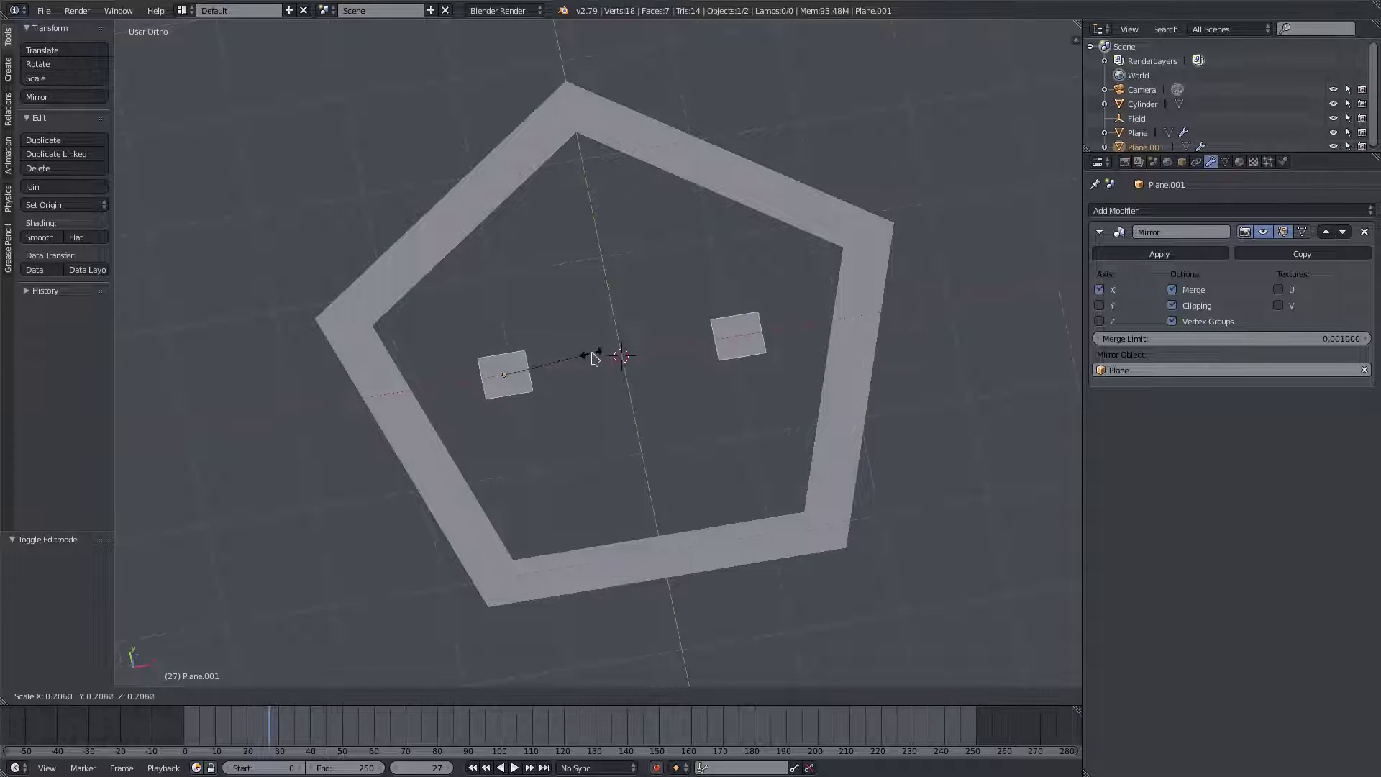
pyautogui.click(600, 356)
pyautogui.moveTo(557, 372); pyautogui.dragTo(678, 345)
pyautogui.press('Tab')
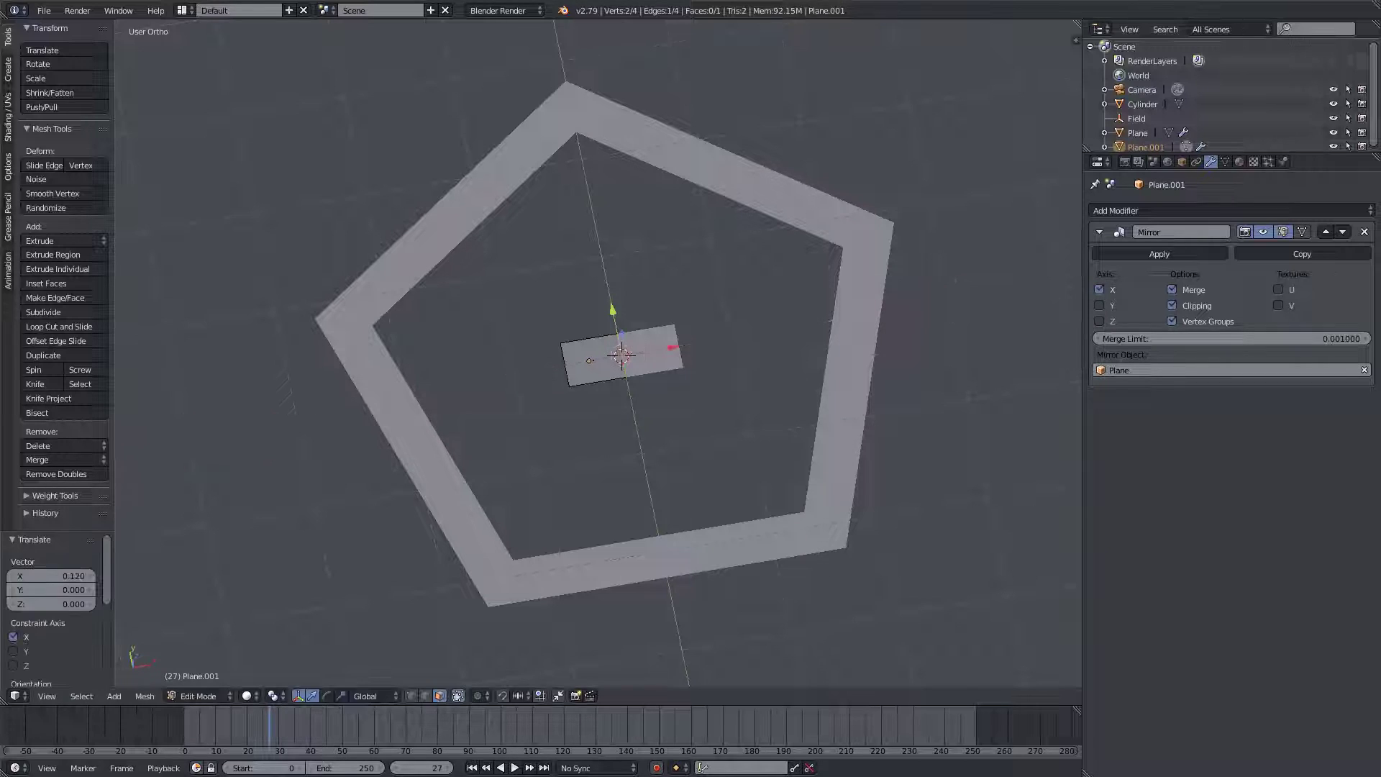
pyautogui.scroll(3, 645, 327)
pyautogui.press('Tab')
pyautogui.scroll(-4, 656, 444)
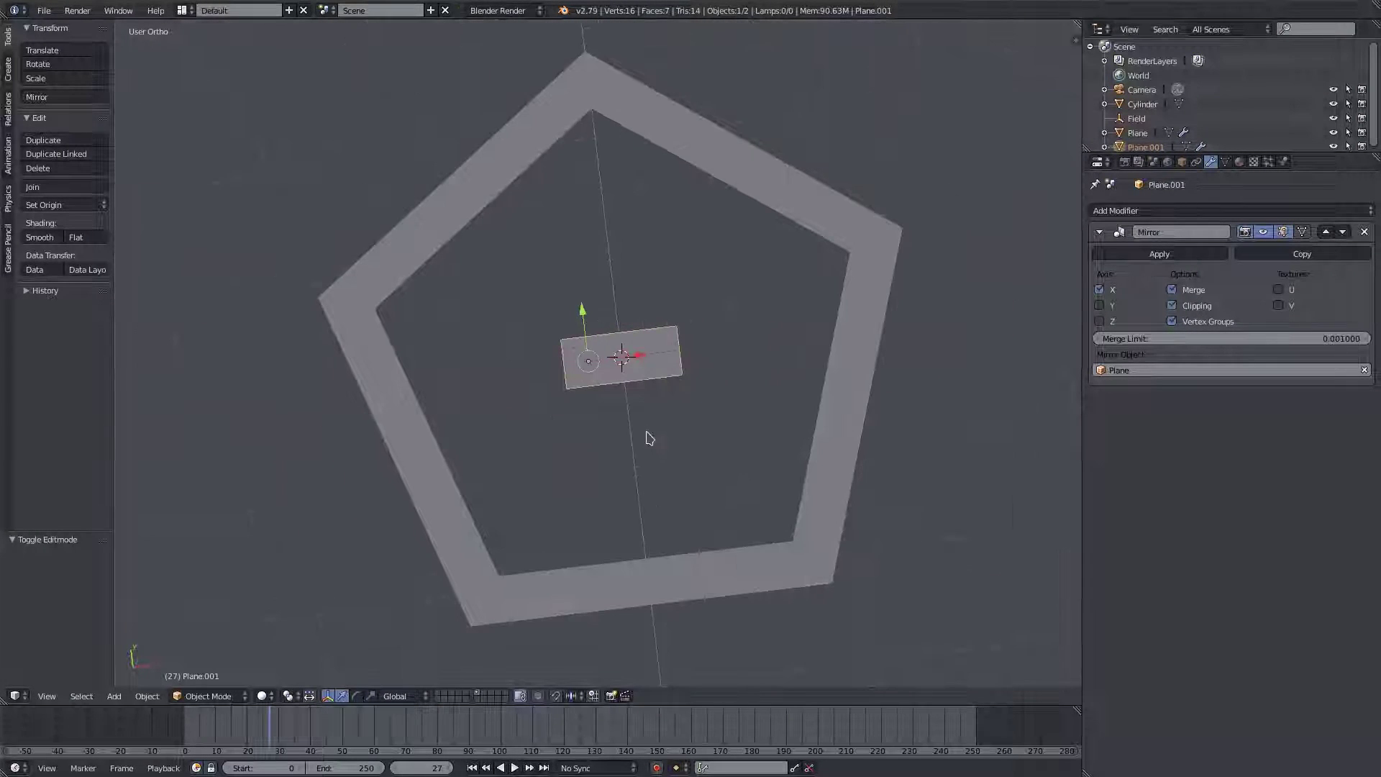
# - Rotate the small mirrored plane clockwise about the global Z axis so its two halves tilt into a V
pyautogui.press('r')
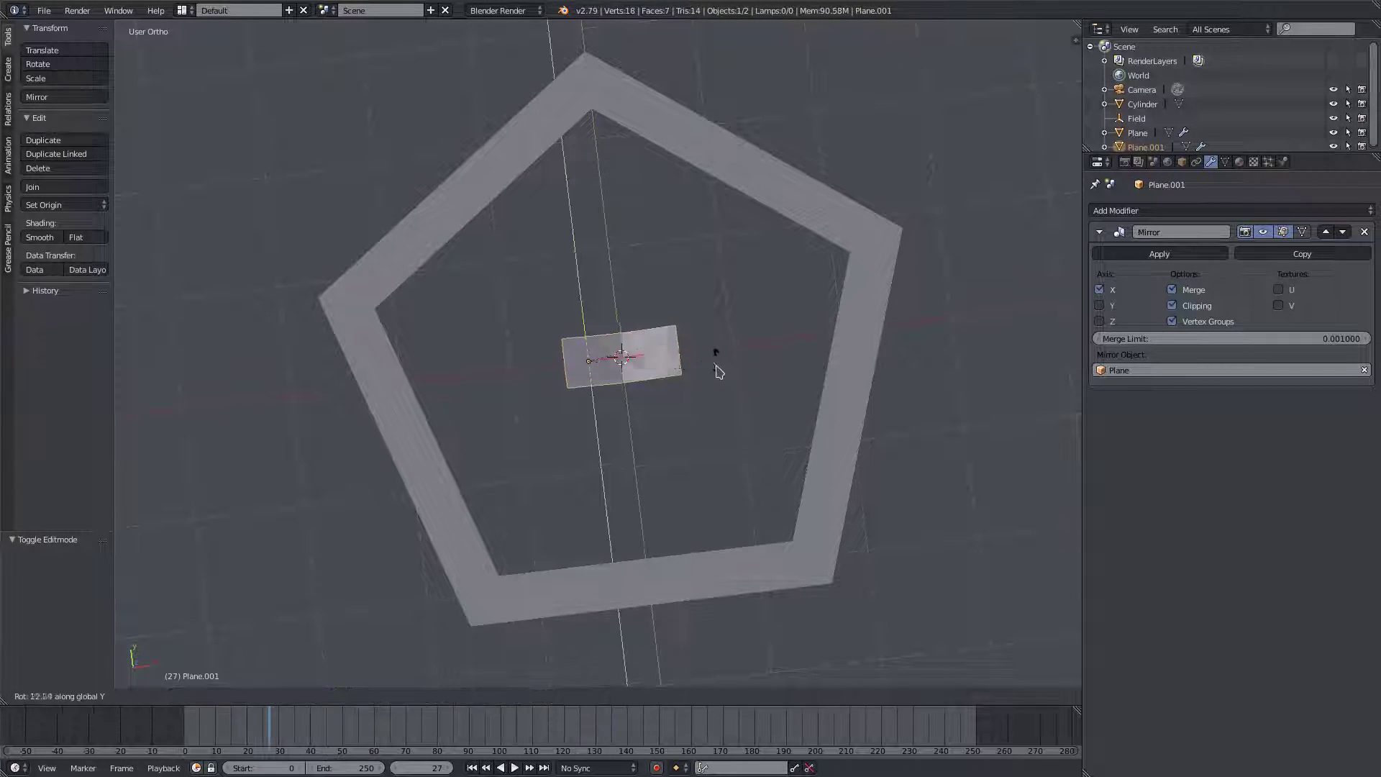
pyautogui.press('z')
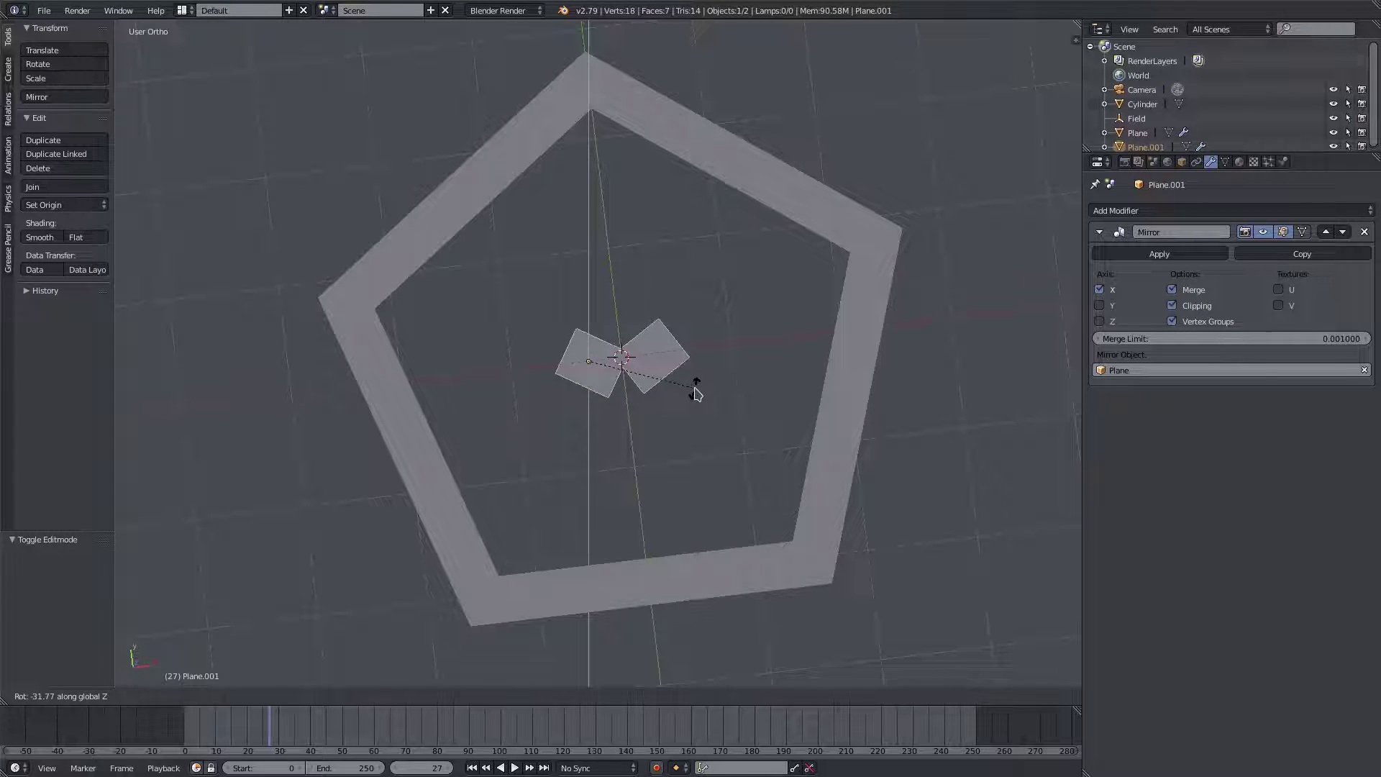
pyautogui.click(704, 381)
# - Move the plane's two inner vertices onto the mirror line to close the gap between the tilted halves
pyautogui.press('Tab')
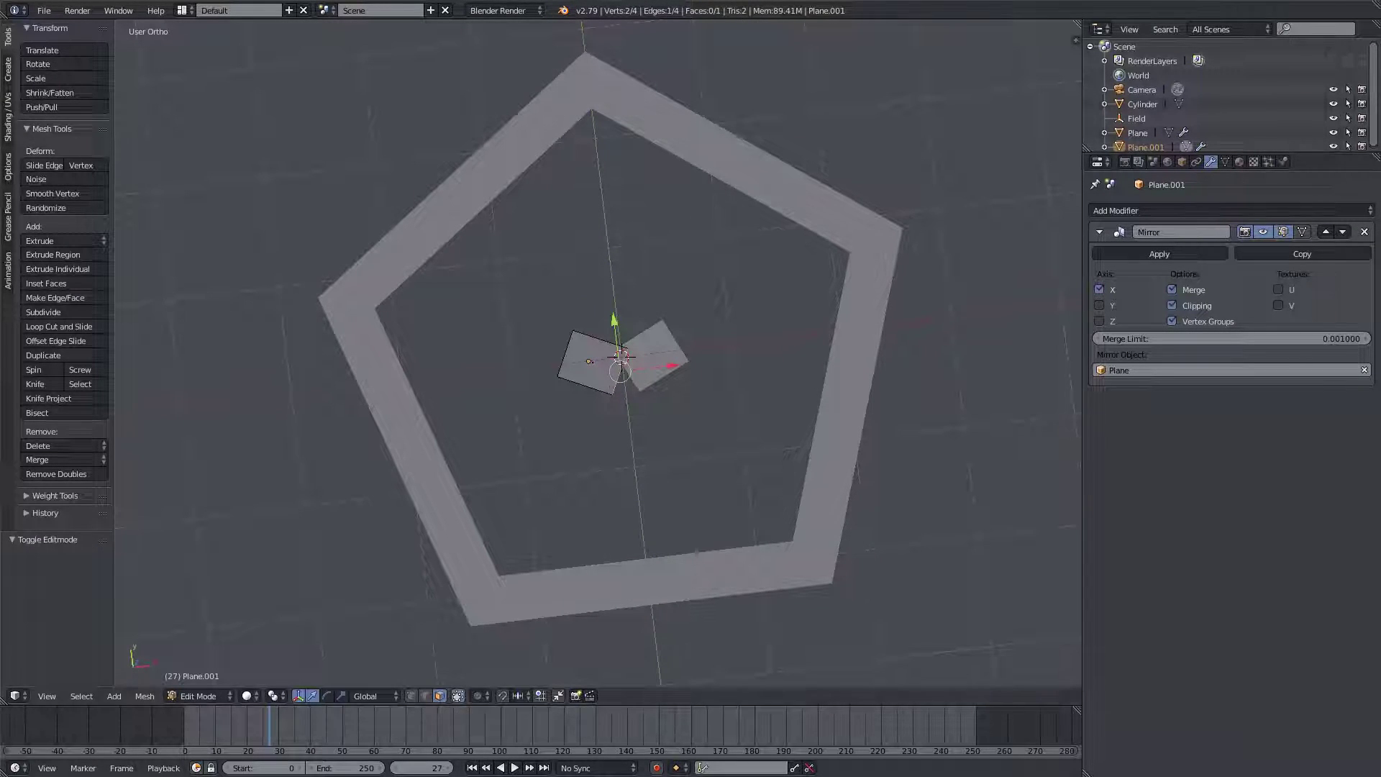
pyautogui.click(411, 696)
pyautogui.scroll(2, 629, 374)
pyautogui.rightClick(640, 346)
pyautogui.press('g')
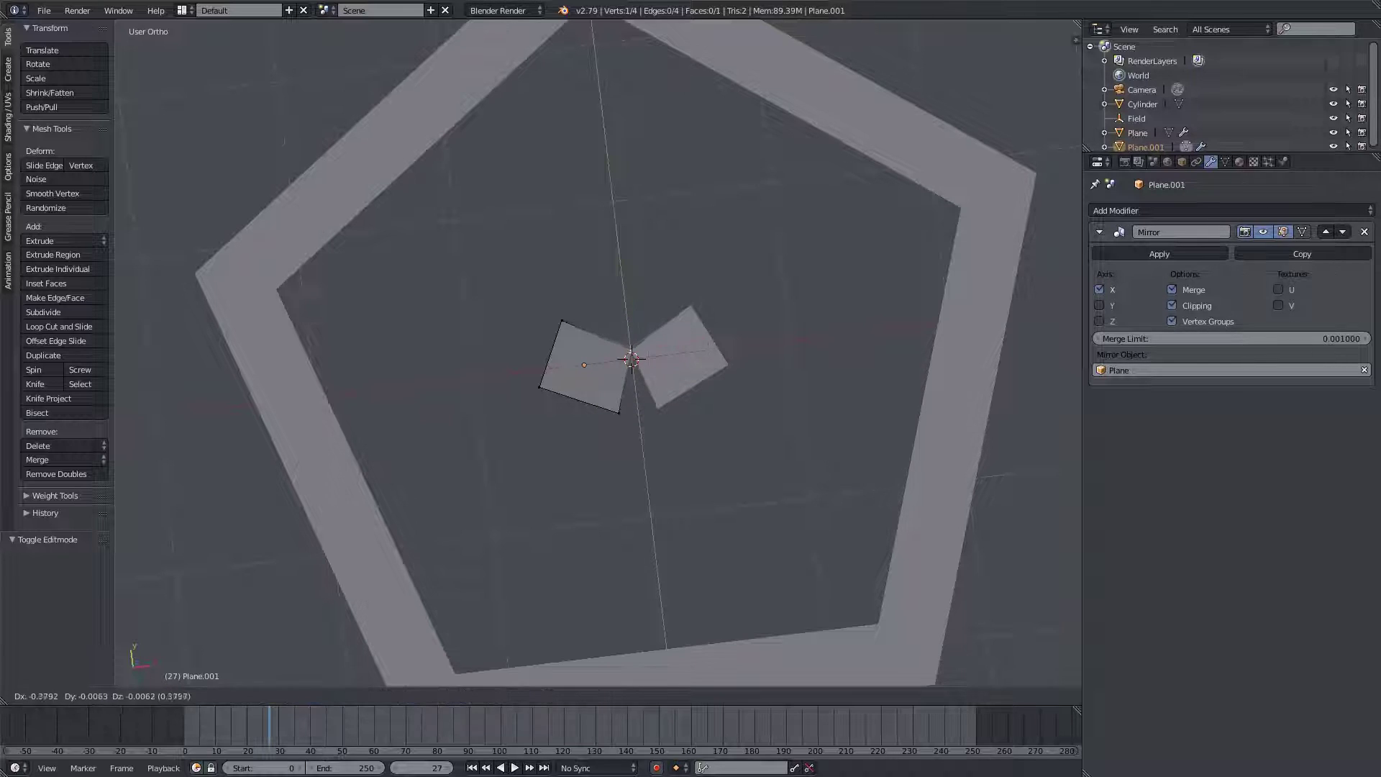
pyautogui.click(610, 357)
pyautogui.rightClick(618, 413)
pyautogui.press('g')
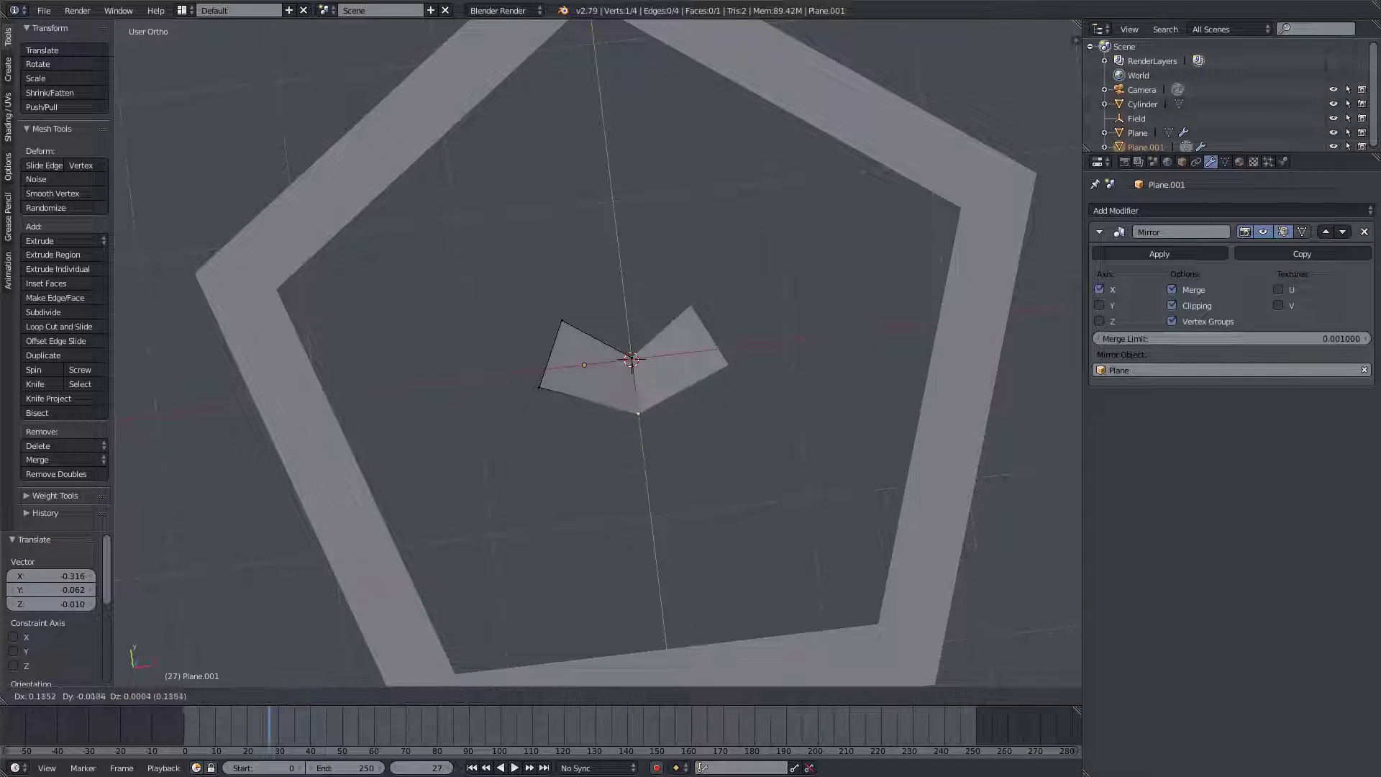
pyautogui.press('Return')
pyautogui.press('g')
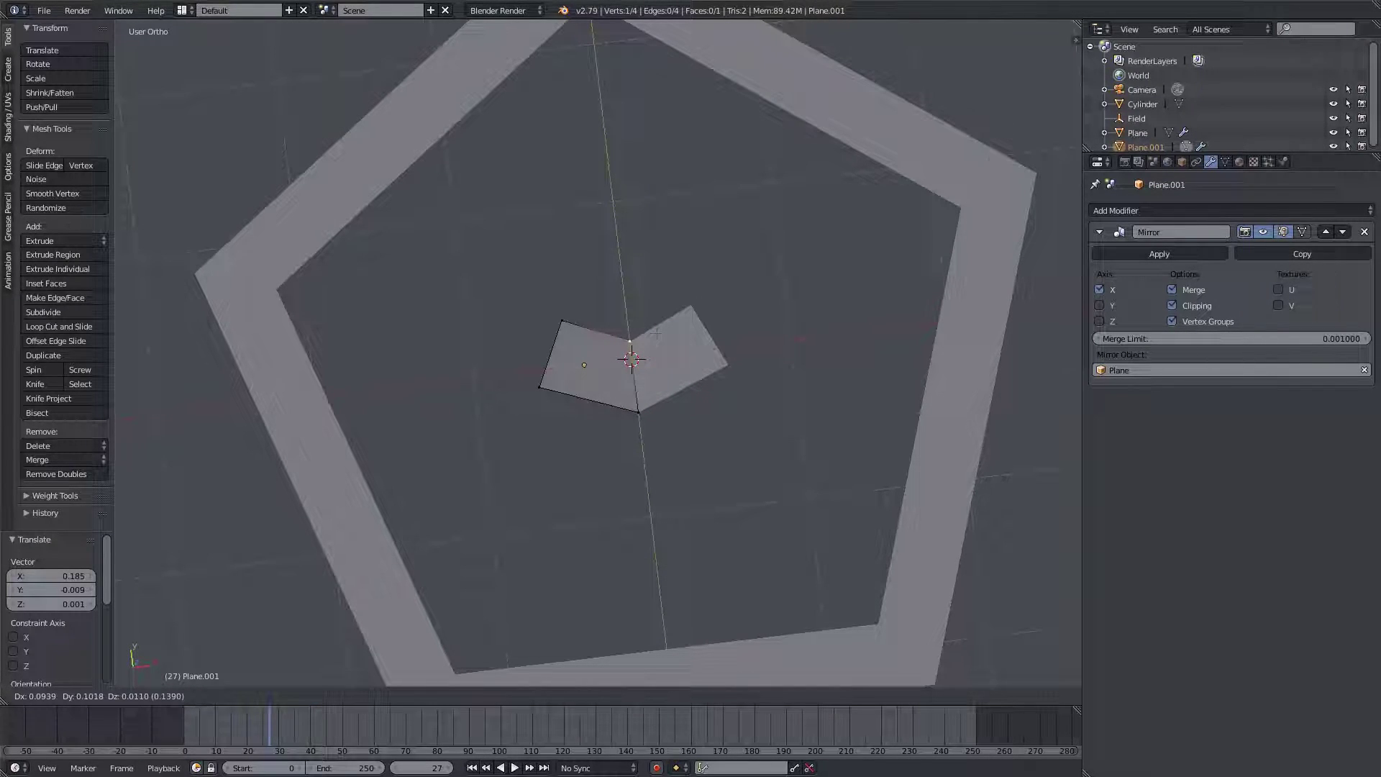
pyautogui.press('Return')
# - In top view, move the plane's outer edge by X -1.819, Y 0.684 onto the pentagon's corner and shift the inner edge Y 0.060
pyautogui.press('KP_7')
pyautogui.scroll(2, 656, 334)
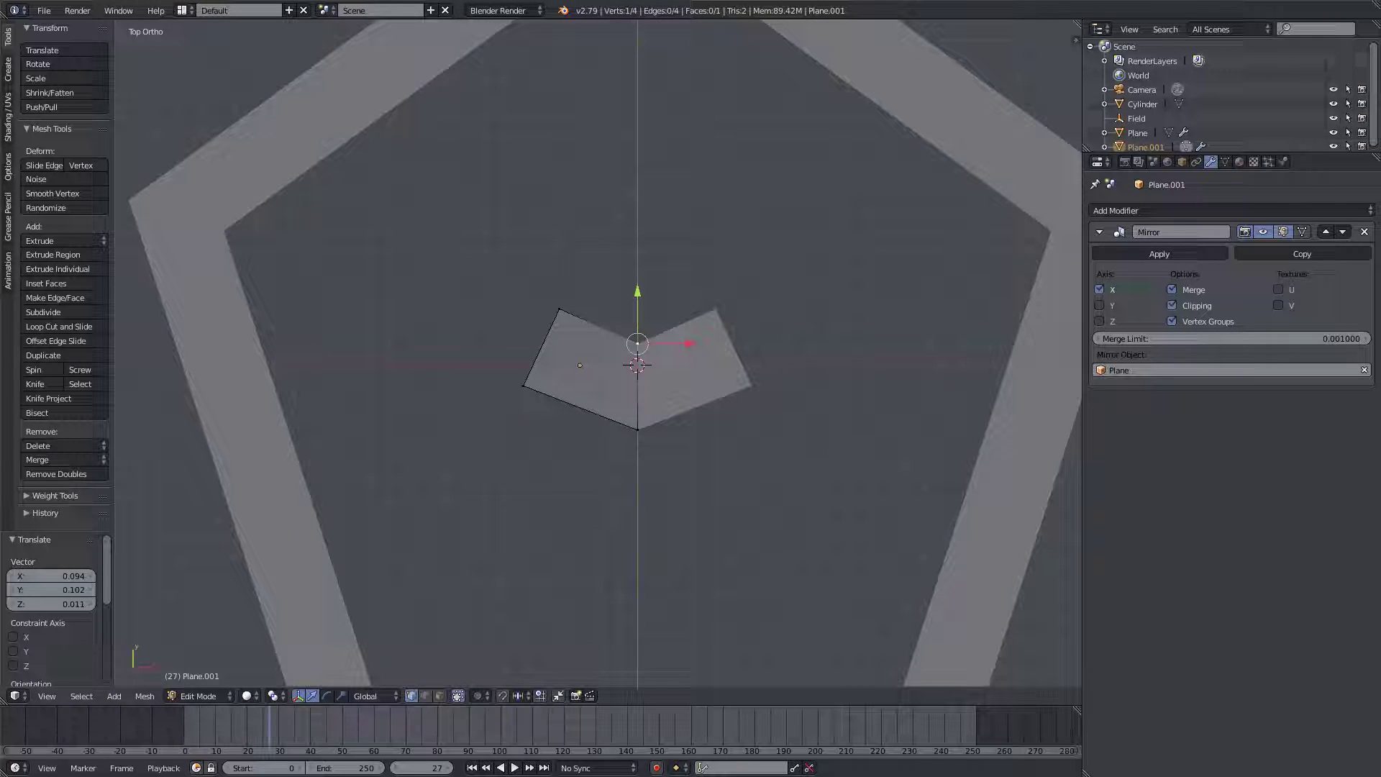
pyautogui.click(425, 695)
pyautogui.rightClick(540, 348)
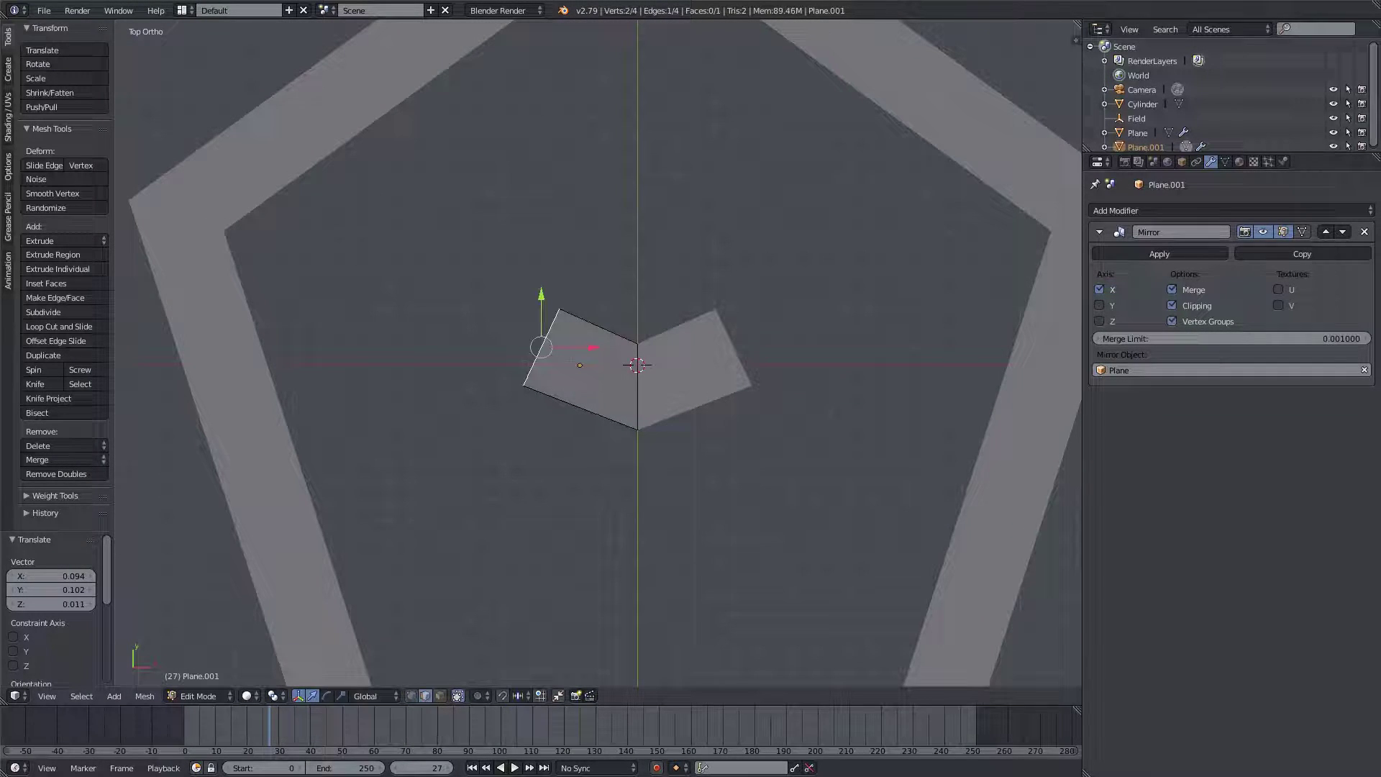
pyautogui.press('g')
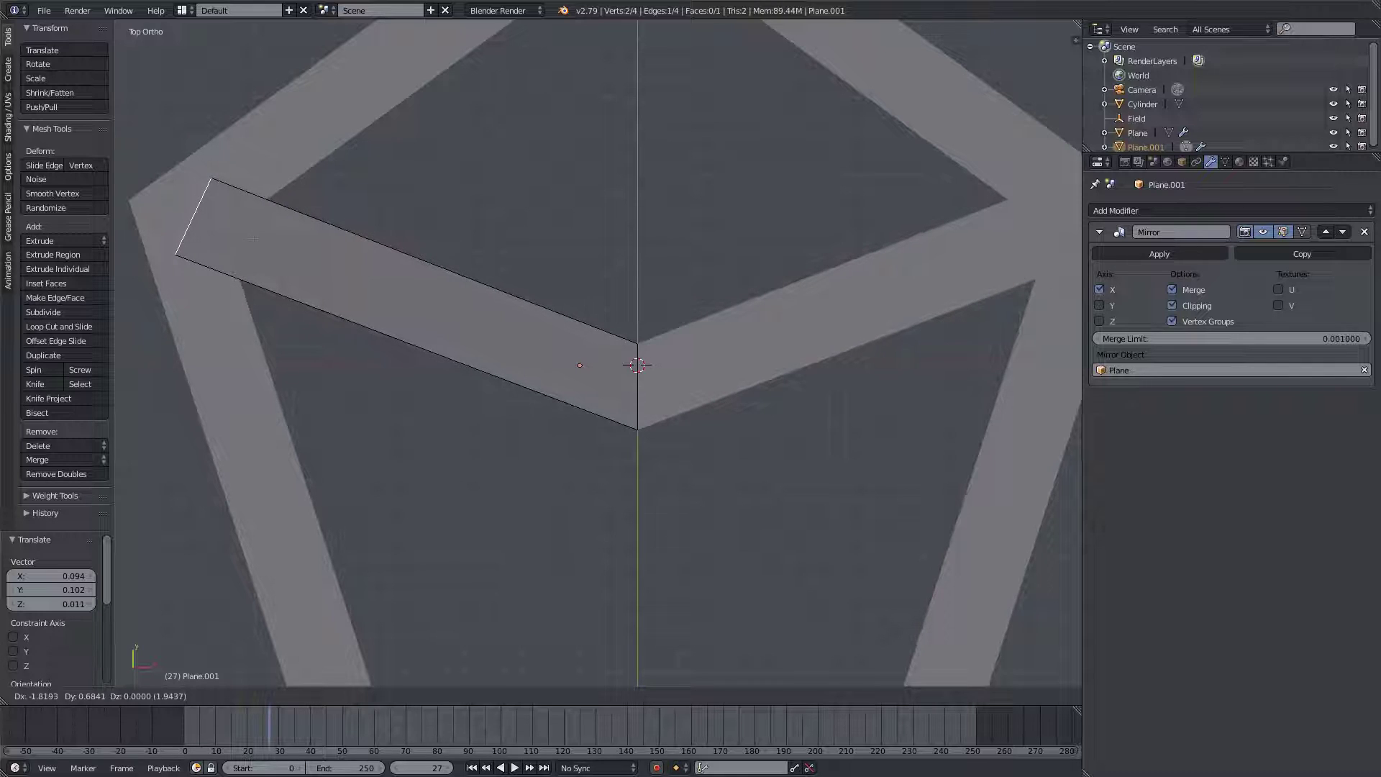
pyautogui.press('Return')
pyautogui.press('g')
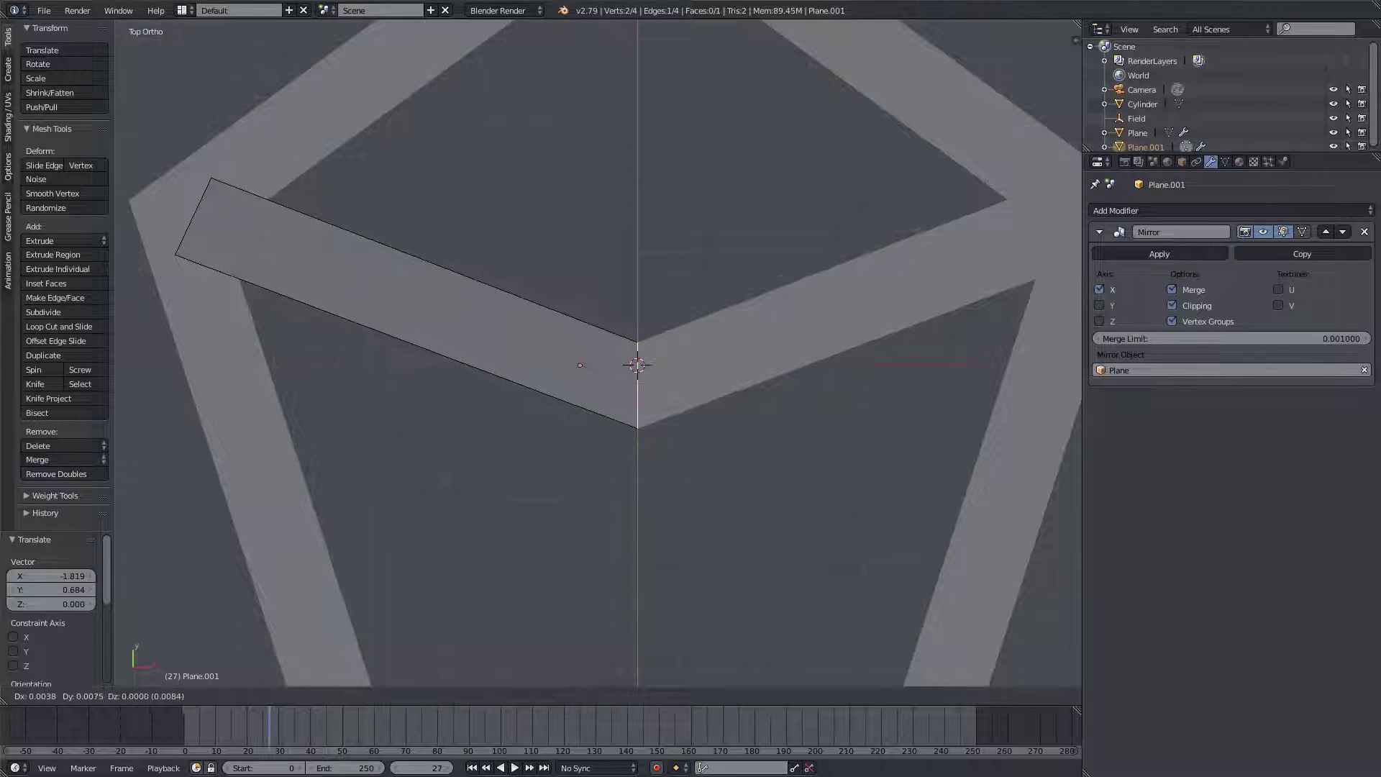
pyautogui.press('Return')
pyautogui.scroll(-1, 599, 353)
pyautogui.scroll(-3, 599, 352)
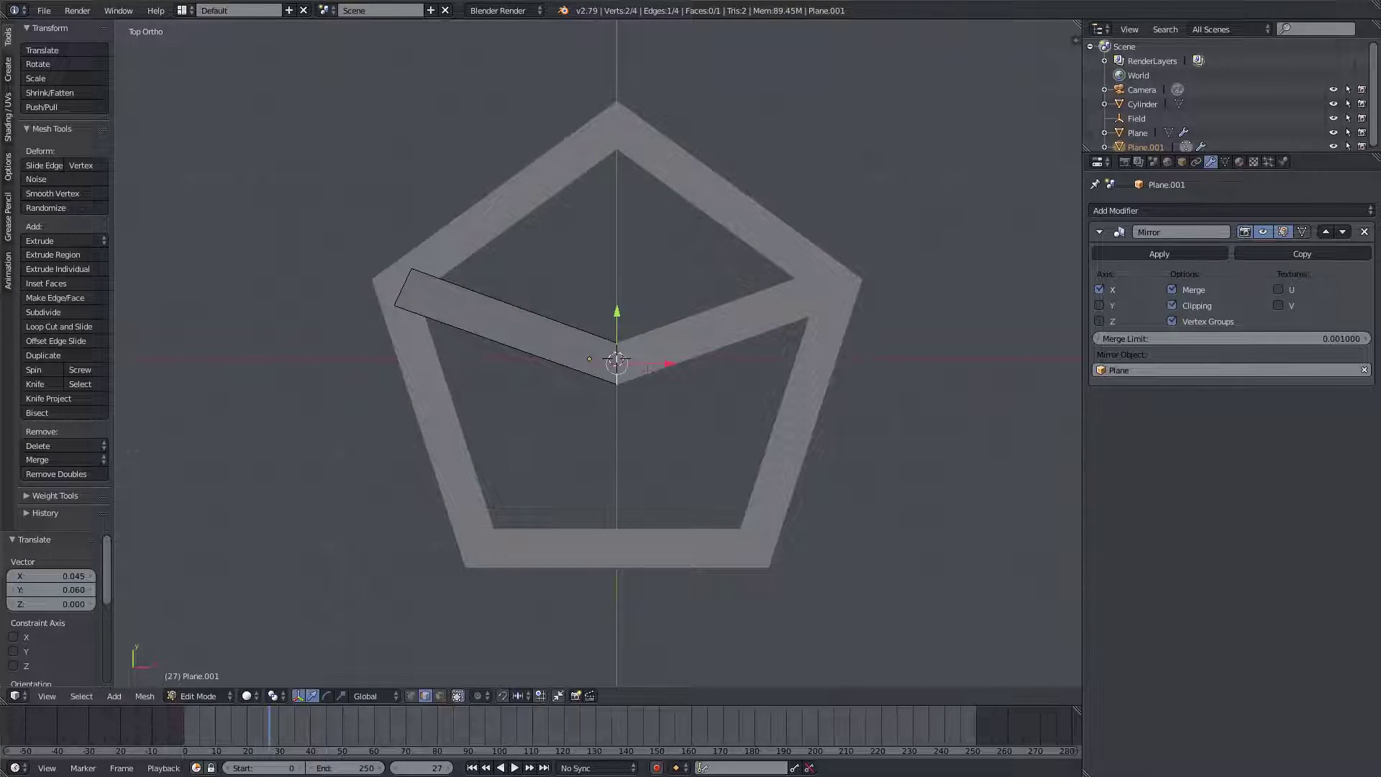
# - Show all scene layers for a check, return to Object Mode, and display only the ring's layer again
pyautogui.press('`')
pyautogui.moveTo(599, 353); pyautogui.dragTo(607, 252, button='middle')
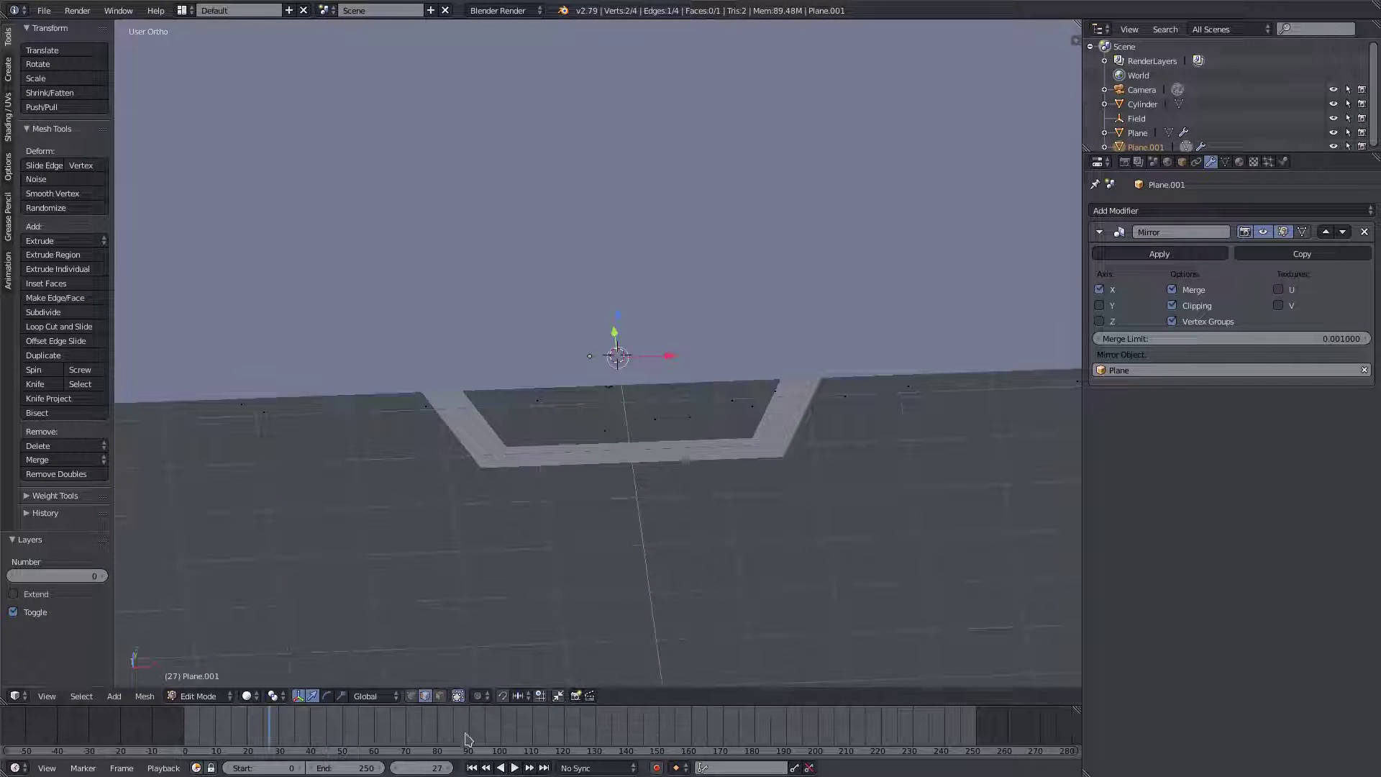
pyautogui.press('Tab')
pyautogui.click(479, 696)
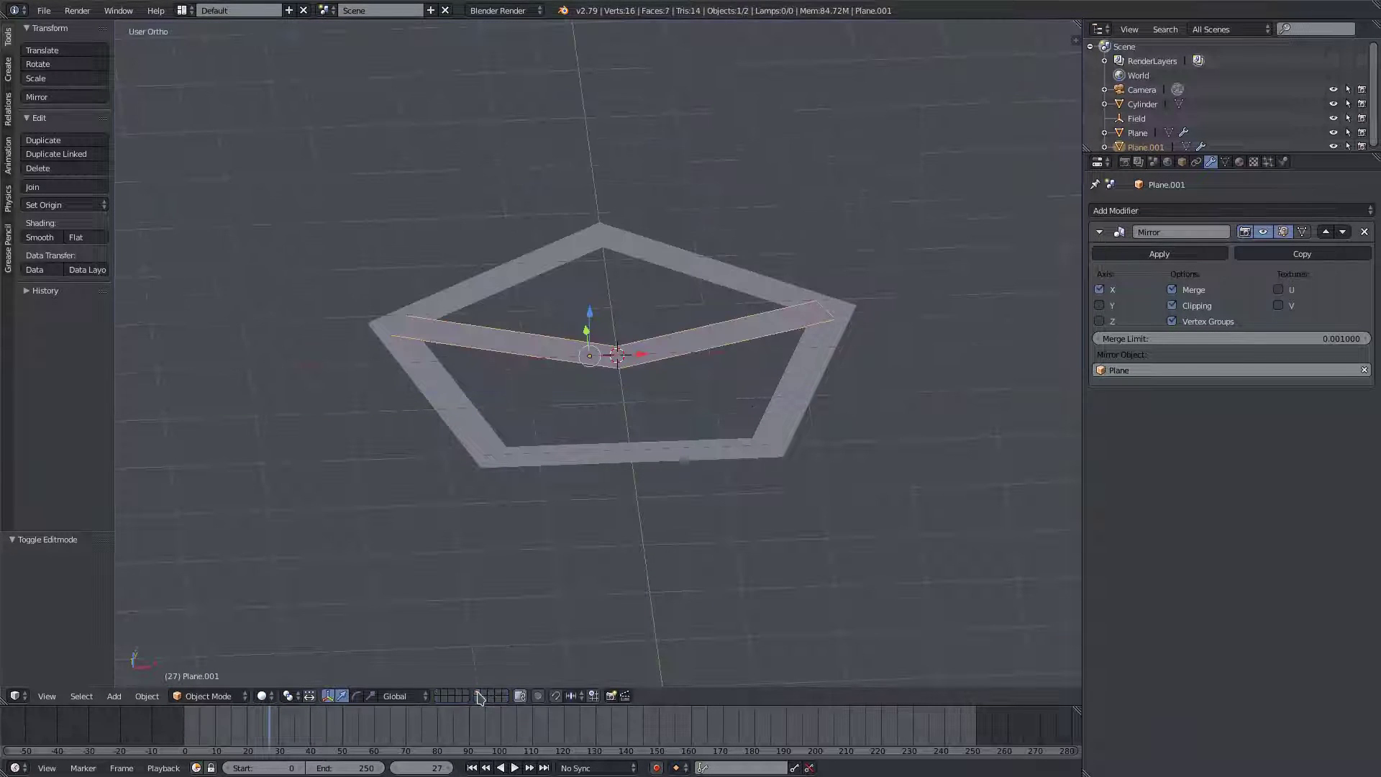
# - Duplicate the V-shaped spoke object in top view and move the copy -0.955 along Y
pyautogui.press('KP_7')
pyautogui.scroll(2, 673, 309)
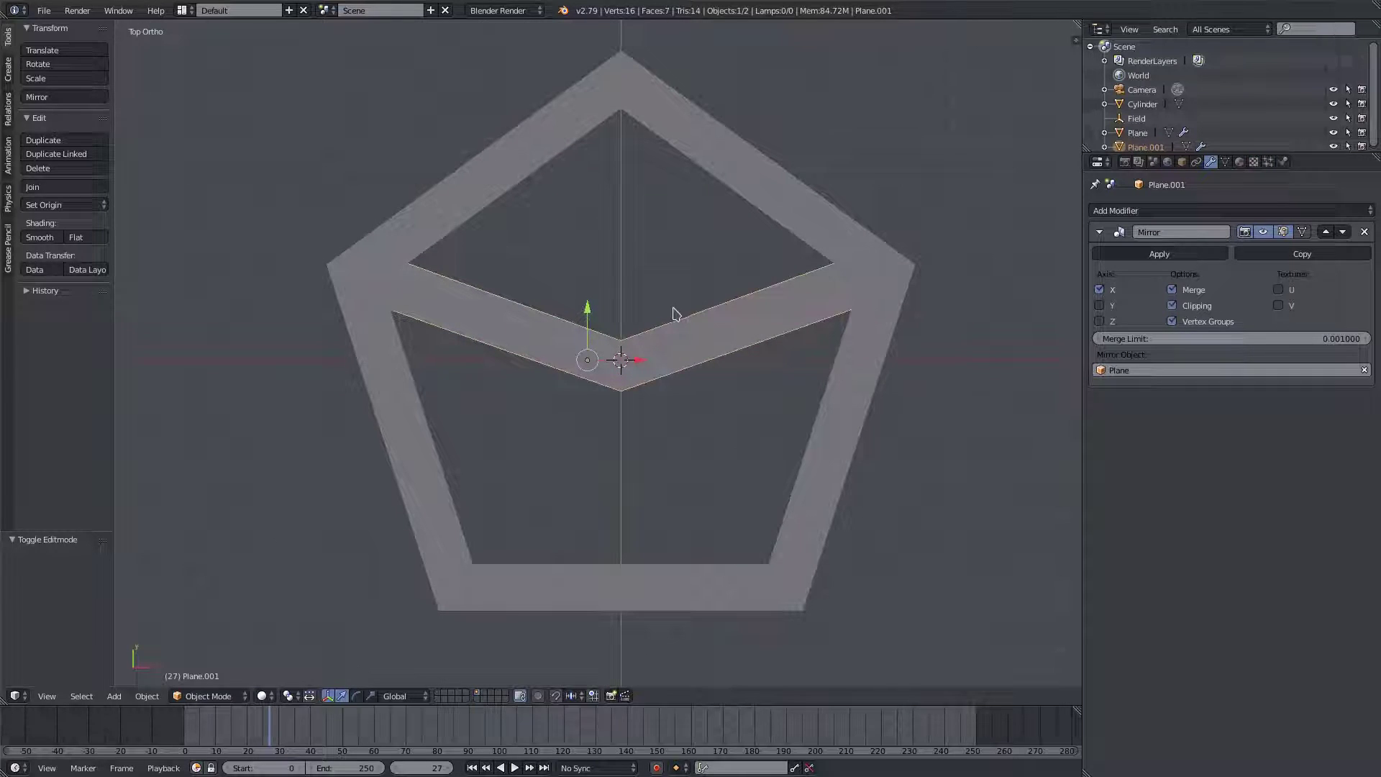
pyautogui.hotkey('shift', 'd')
pyautogui.rightClick(673, 308)
pyautogui.moveTo(591, 317); pyautogui.dragTo(609, 429)
pyautogui.click(617, 432)
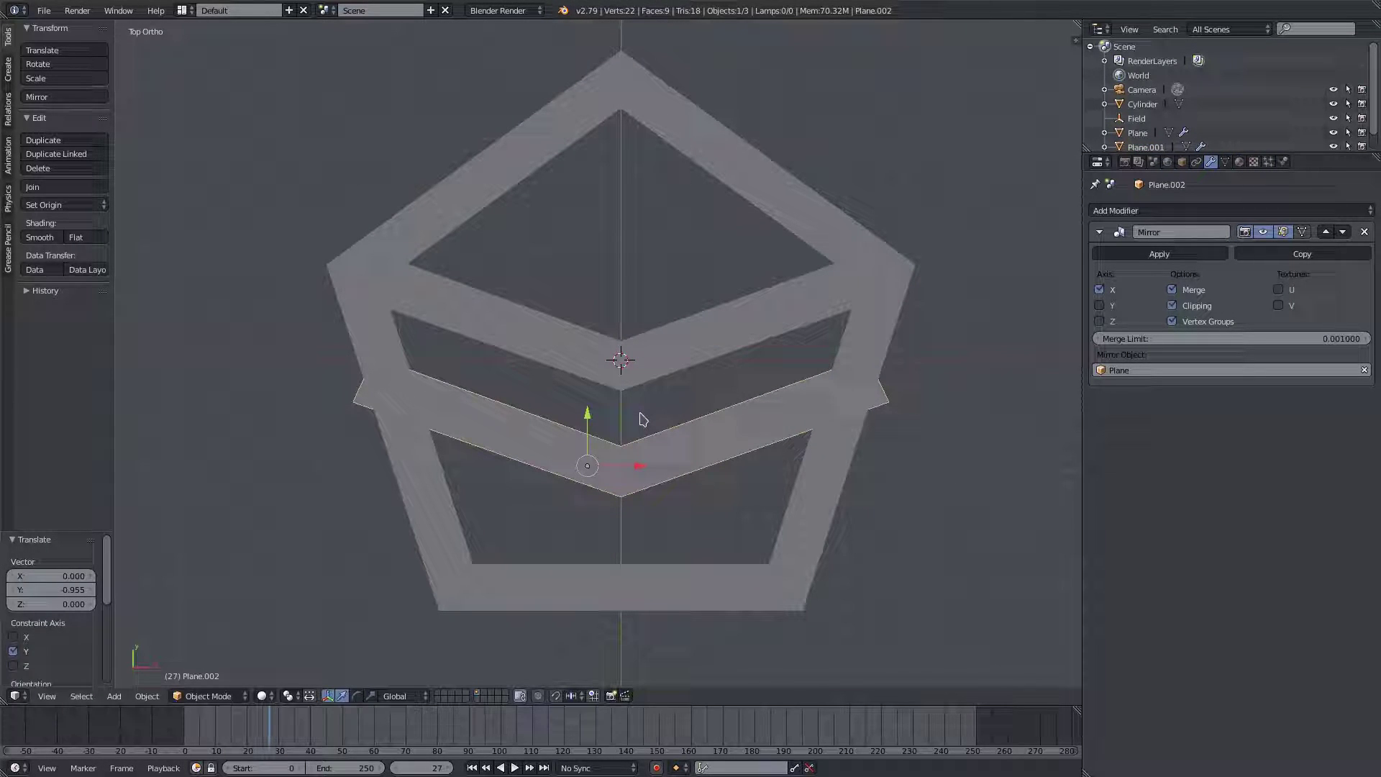
# - In Edit Mode, move the duplicate's inner edge 0.929 along Y back to the ring's centre
pyautogui.press('Tab')
pyautogui.press('g')
pyautogui.press('y')
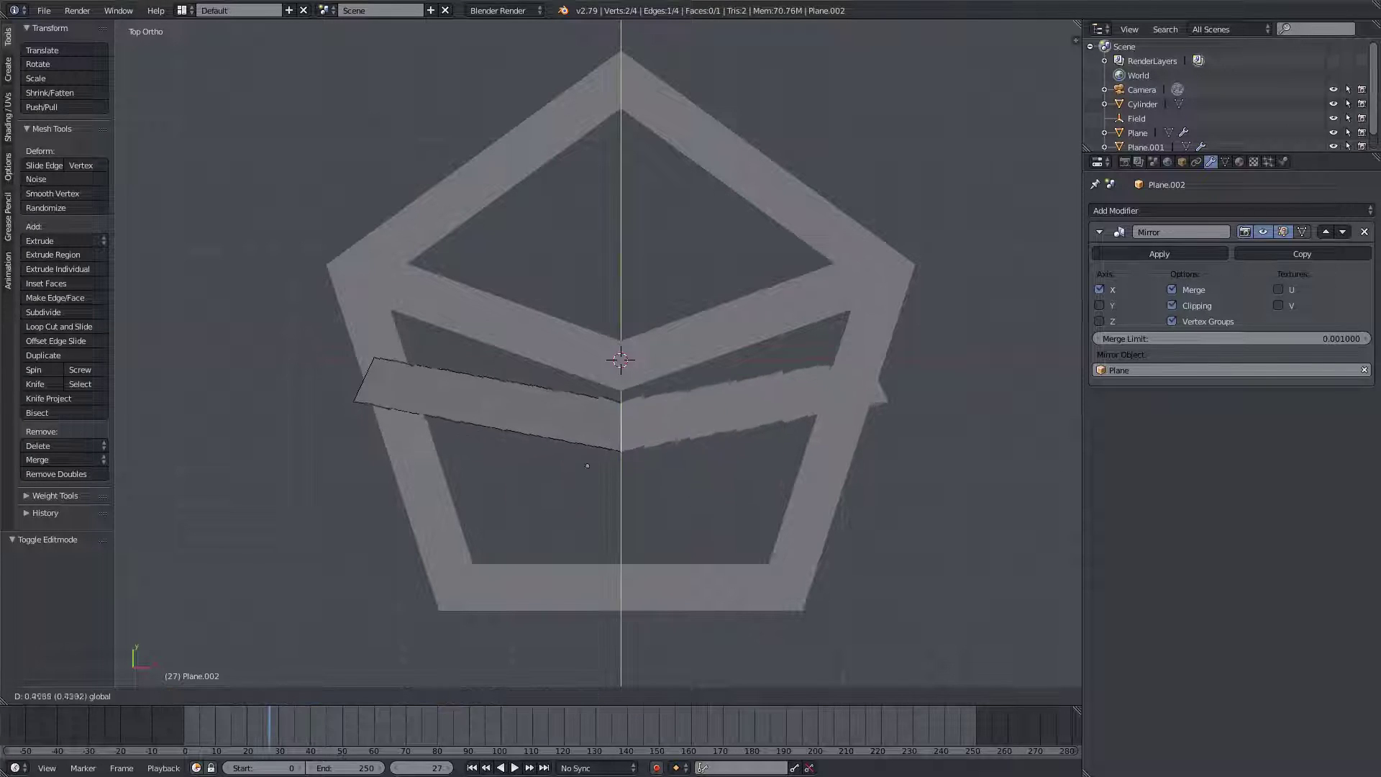
pyautogui.moveTo(620, 317); pyautogui.dragTo(621, 324)
# - Move the duplicate's outer edge by X 0.948, Y -1.760 onto the pentagon's lower corner, rotating it about 46° and another 34° to align
pyautogui.rightClick(364, 379)
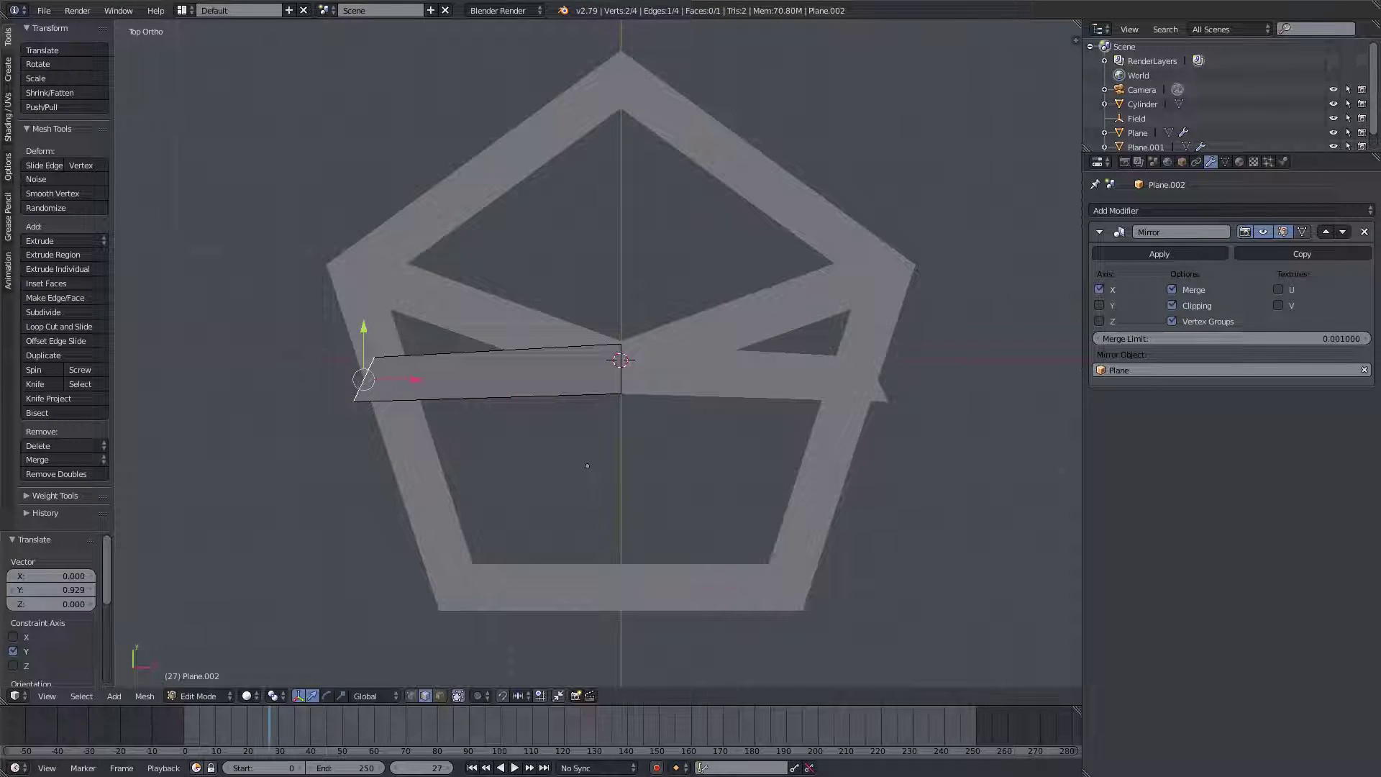
pyautogui.press('r')
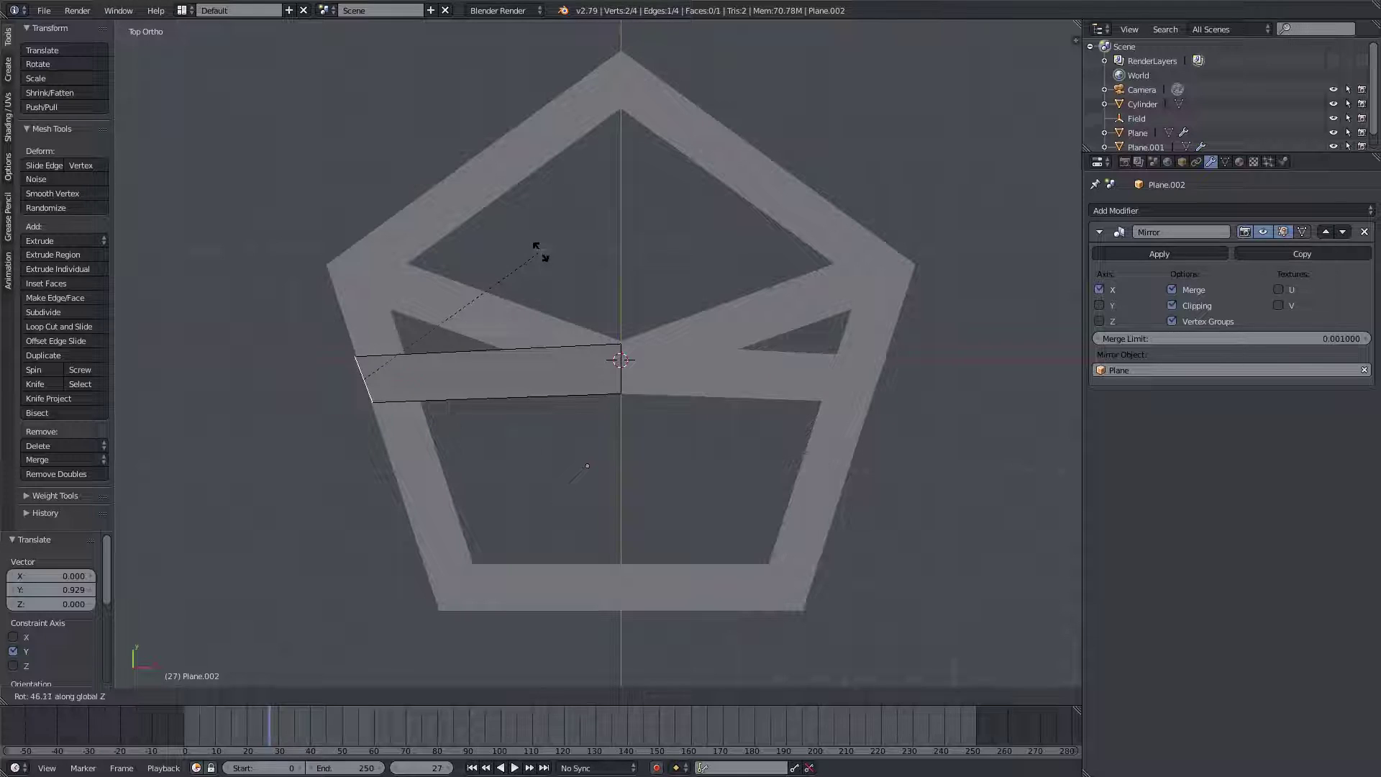
pyautogui.press('Escape')
pyautogui.press('g')
pyautogui.press('Return')
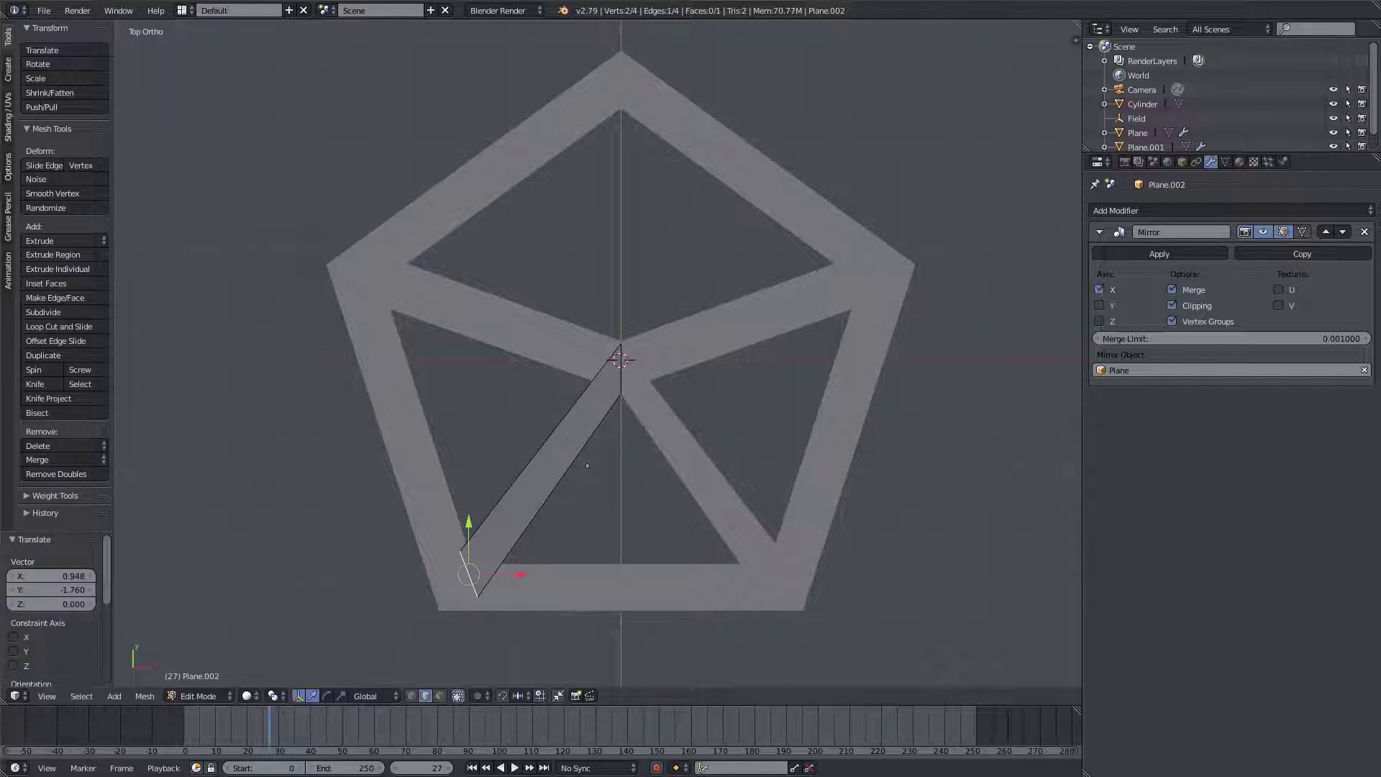
pyautogui.press('r')
pyautogui.press('Return')
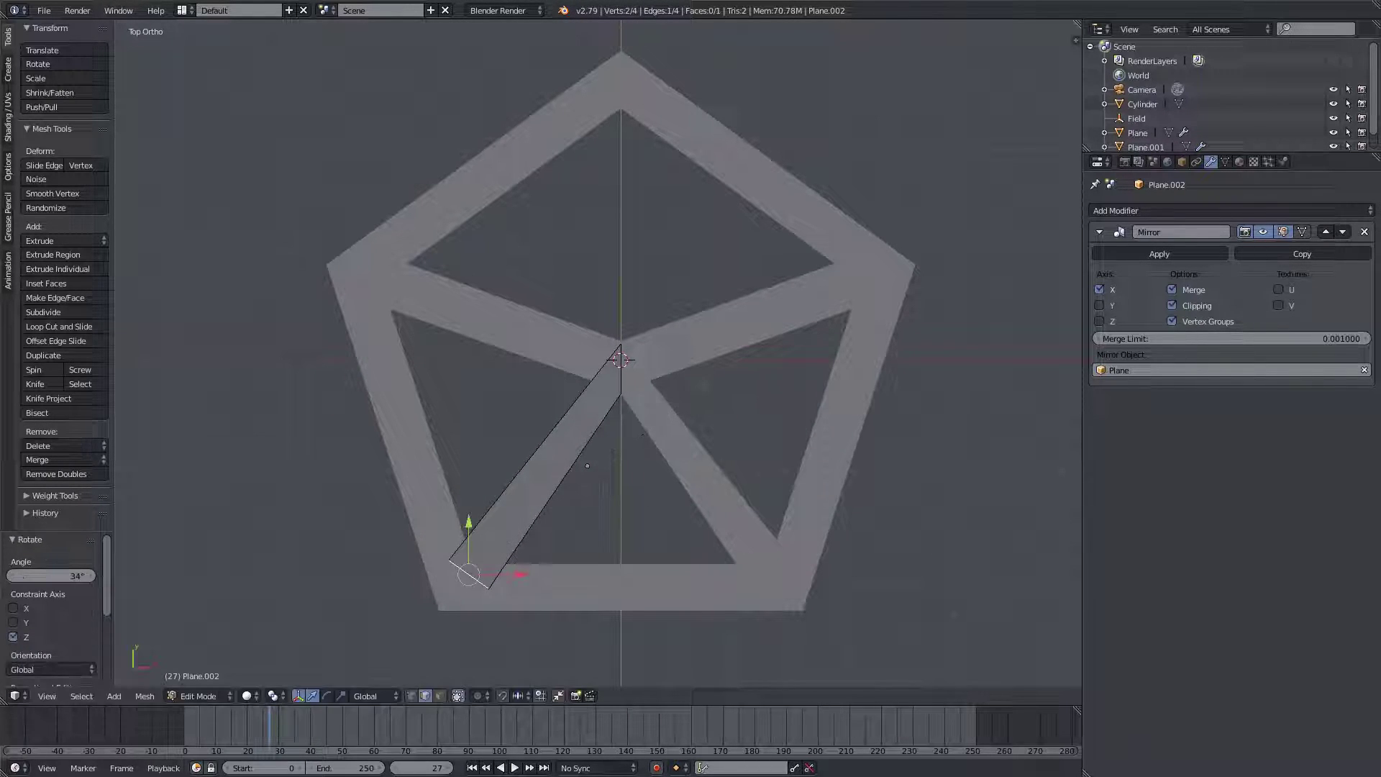
pyautogui.press('g')
pyautogui.press('Return')
pyautogui.press('Tab')
pyautogui.scroll(-3, 597, 364)
pyautogui.scroll(3, 596, 364)
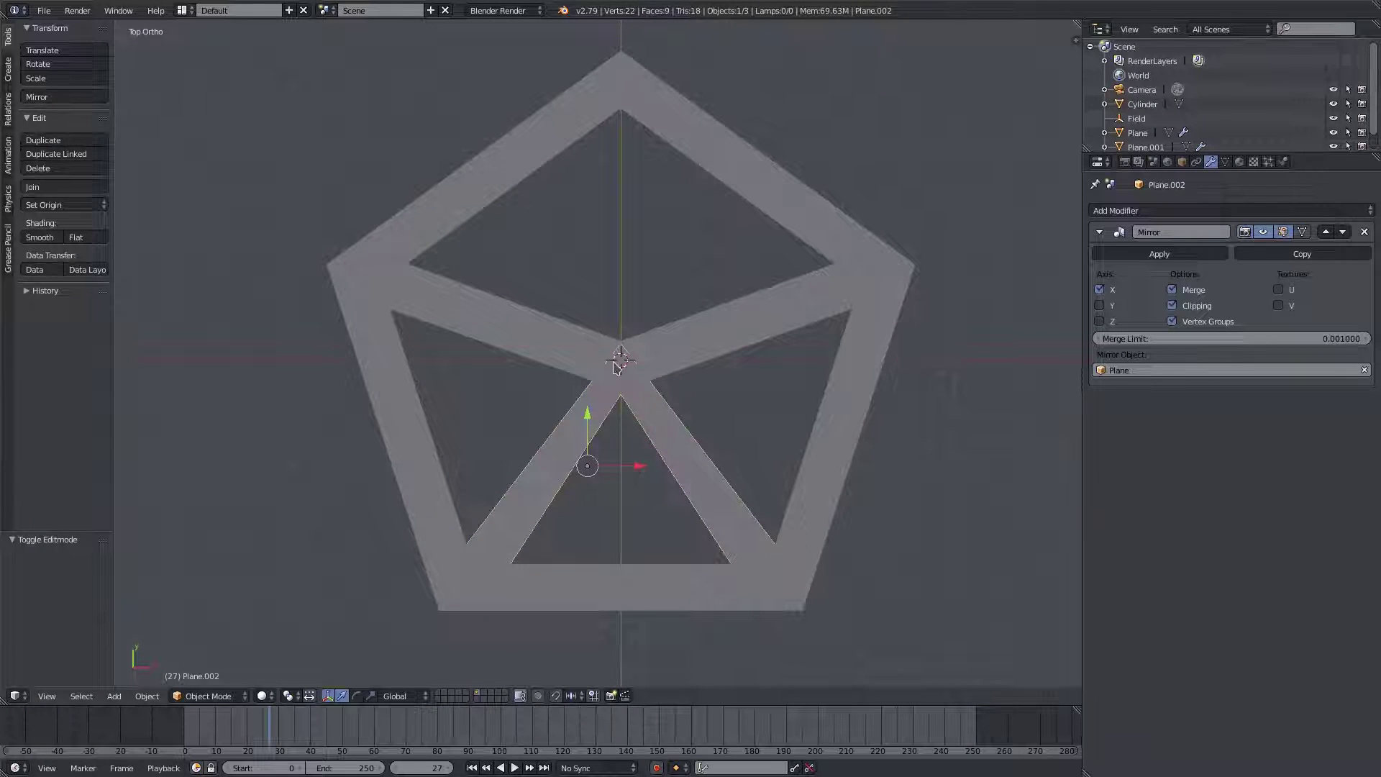
# - Widen the lower spokes by moving their lower central vertex down along Y, and return to Object Mode
pyautogui.rightClick(624, 337)
pyautogui.rightClick(662, 408)
pyautogui.press('Tab')
pyautogui.rightClick(622, 376)
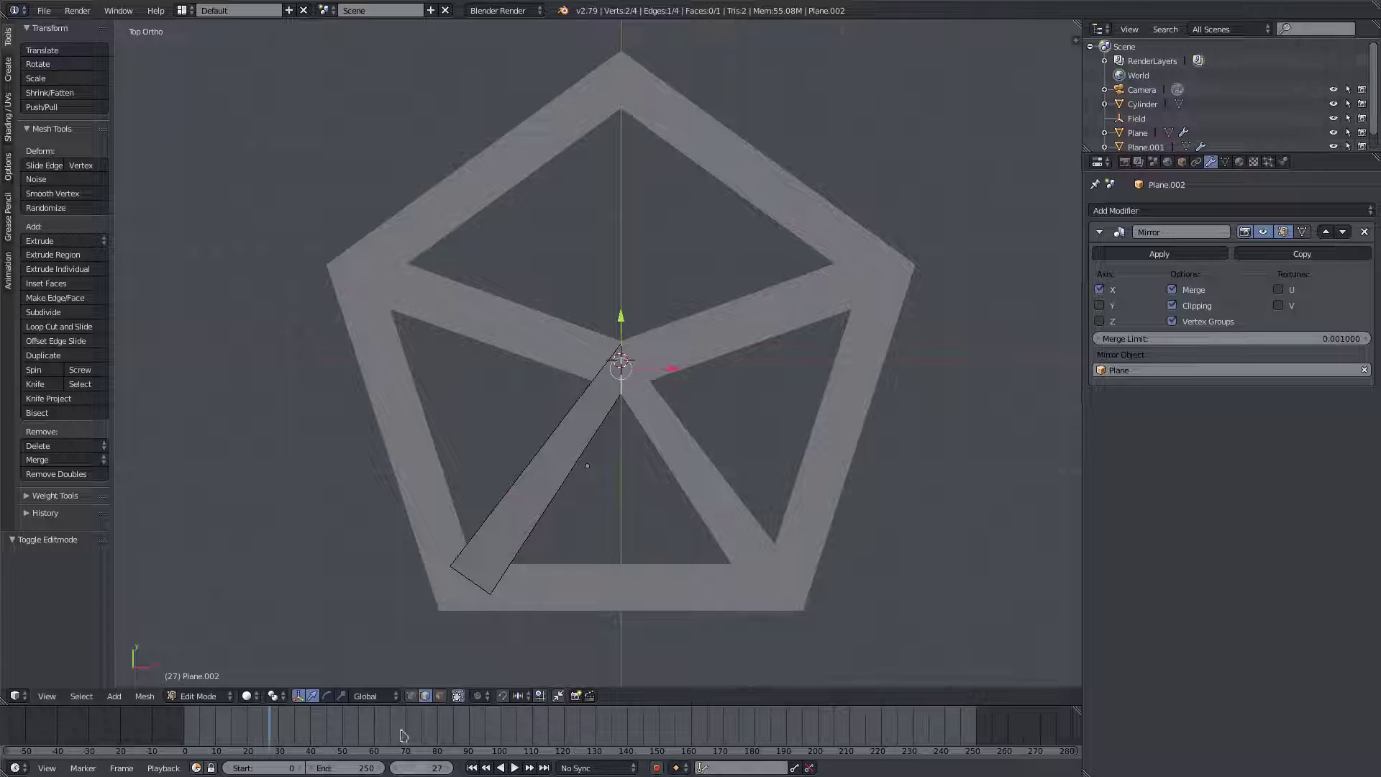
pyautogui.click(410, 695)
pyautogui.rightClick(619, 400)
pyautogui.press('g')
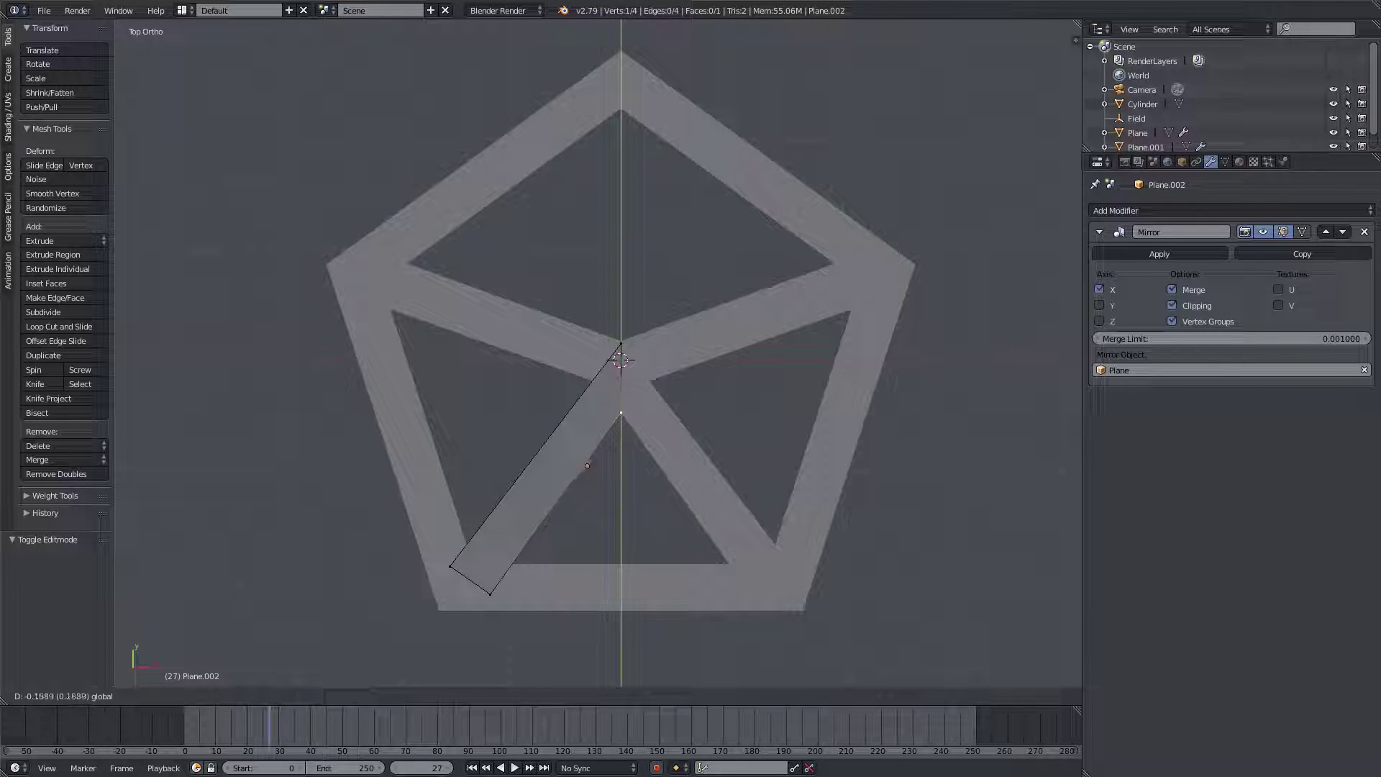
pyautogui.click(623, 423)
pyautogui.press('Tab')
pyautogui.hotkey('shift', 'a')
pyautogui.moveTo(699, 378)
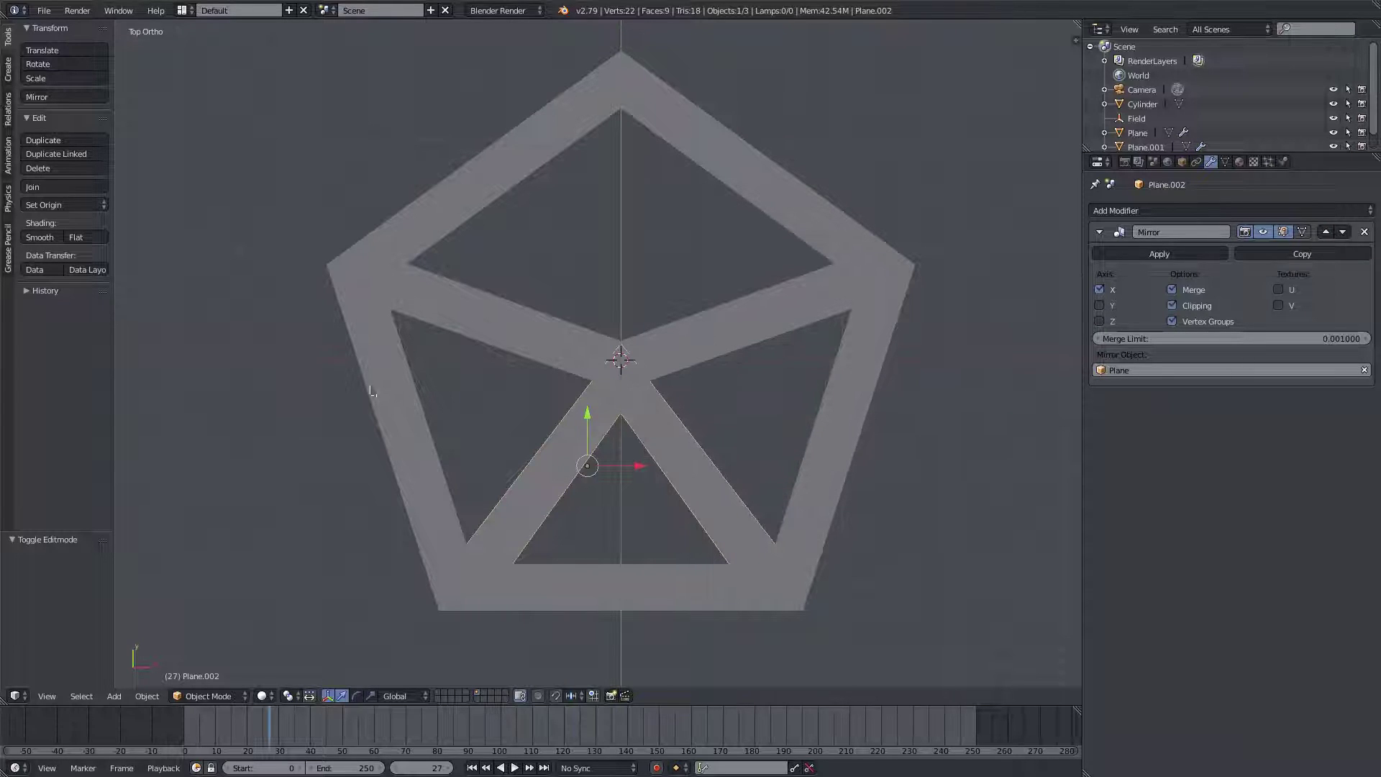
pyautogui.rightClick(338, 291)
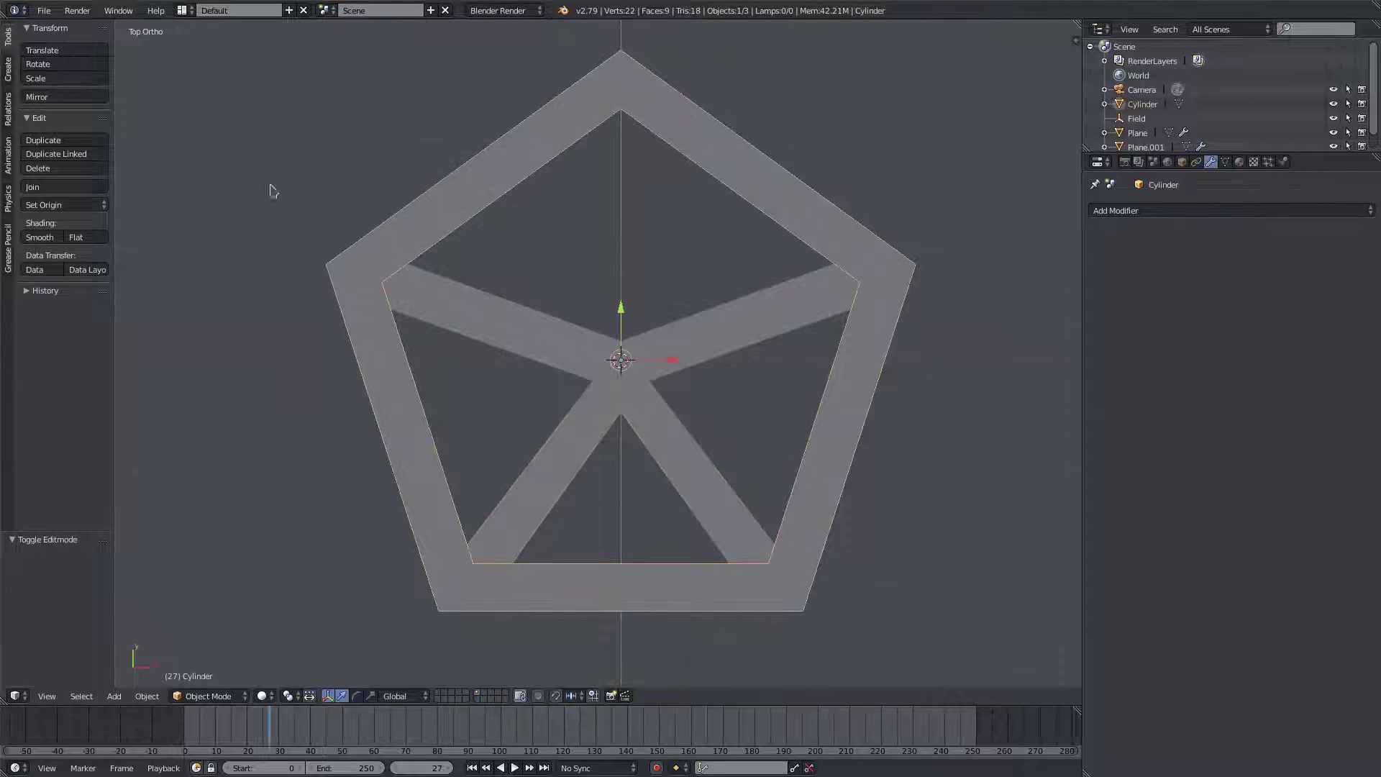
pyautogui.rightClick(424, 284)
pyautogui.press('Tab')
pyautogui.press('Tab')
pyautogui.scroll(-3, 406, 363)
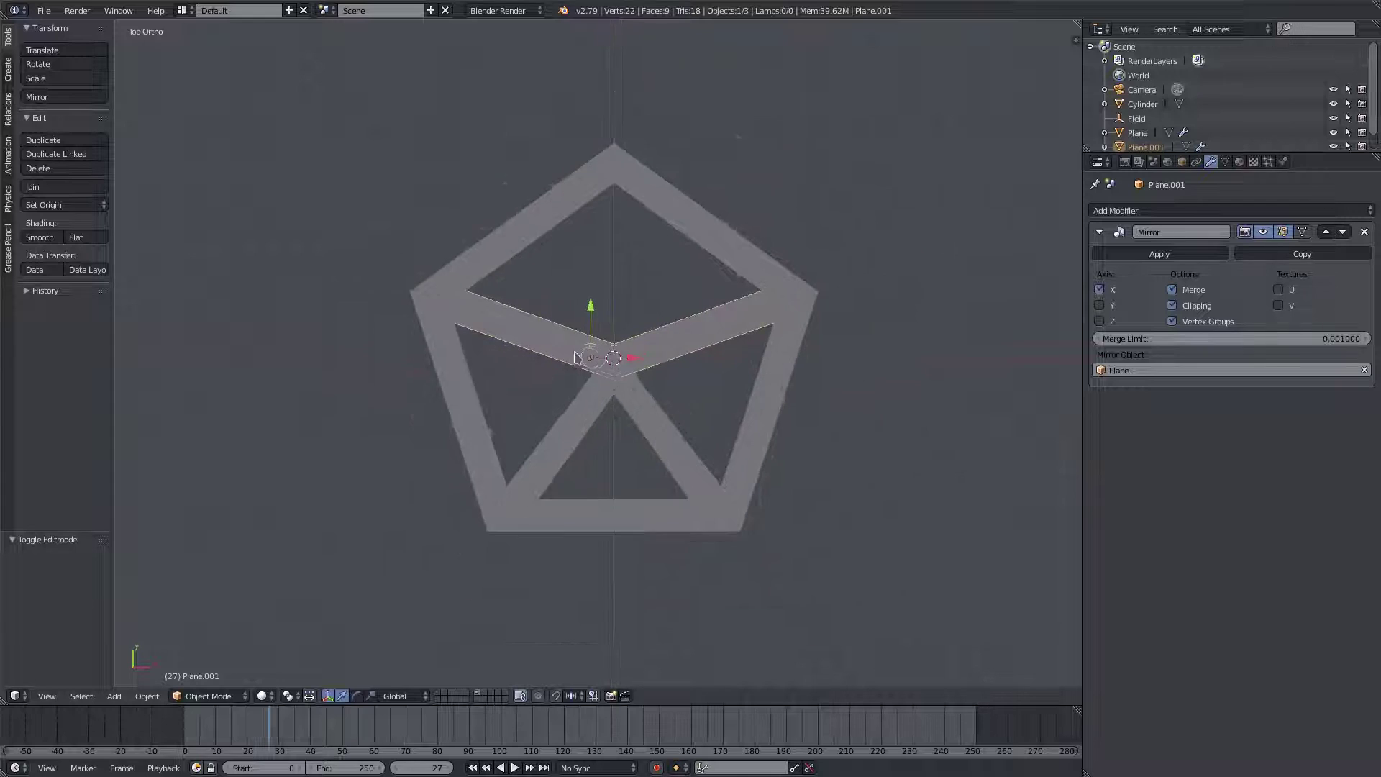
# - Add a new plane at the ring's centre and scale it down to a small square over the spoke junction
pyautogui.hotkey('shift', 'a')
pyautogui.click(630, 357)
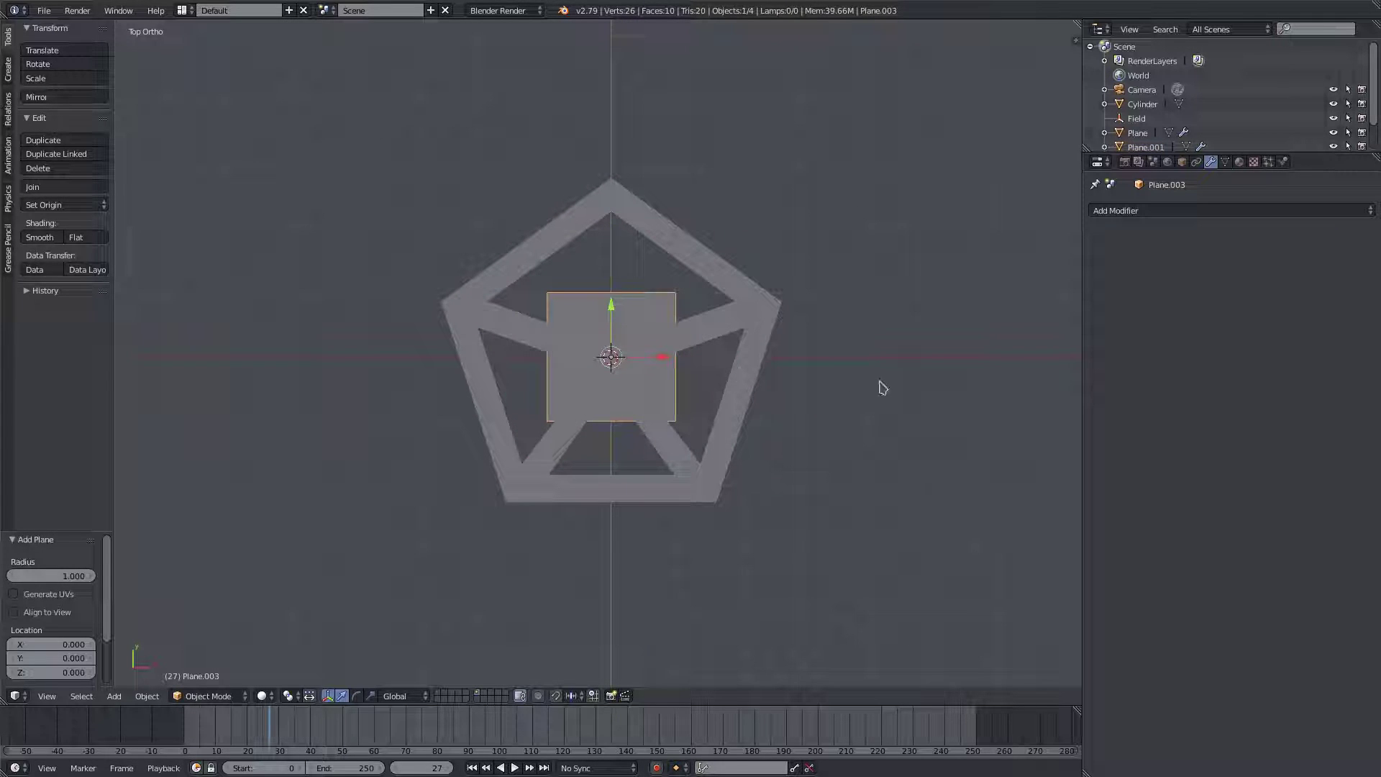
pyautogui.press('s')
pyautogui.click(715, 379)
# - In Edit Mode, extrude the small square's upper edge, scale the new edge by 1.652, and move it 0.568 along Y
pyautogui.scroll(4, 715, 379)
pyautogui.press('Tab')
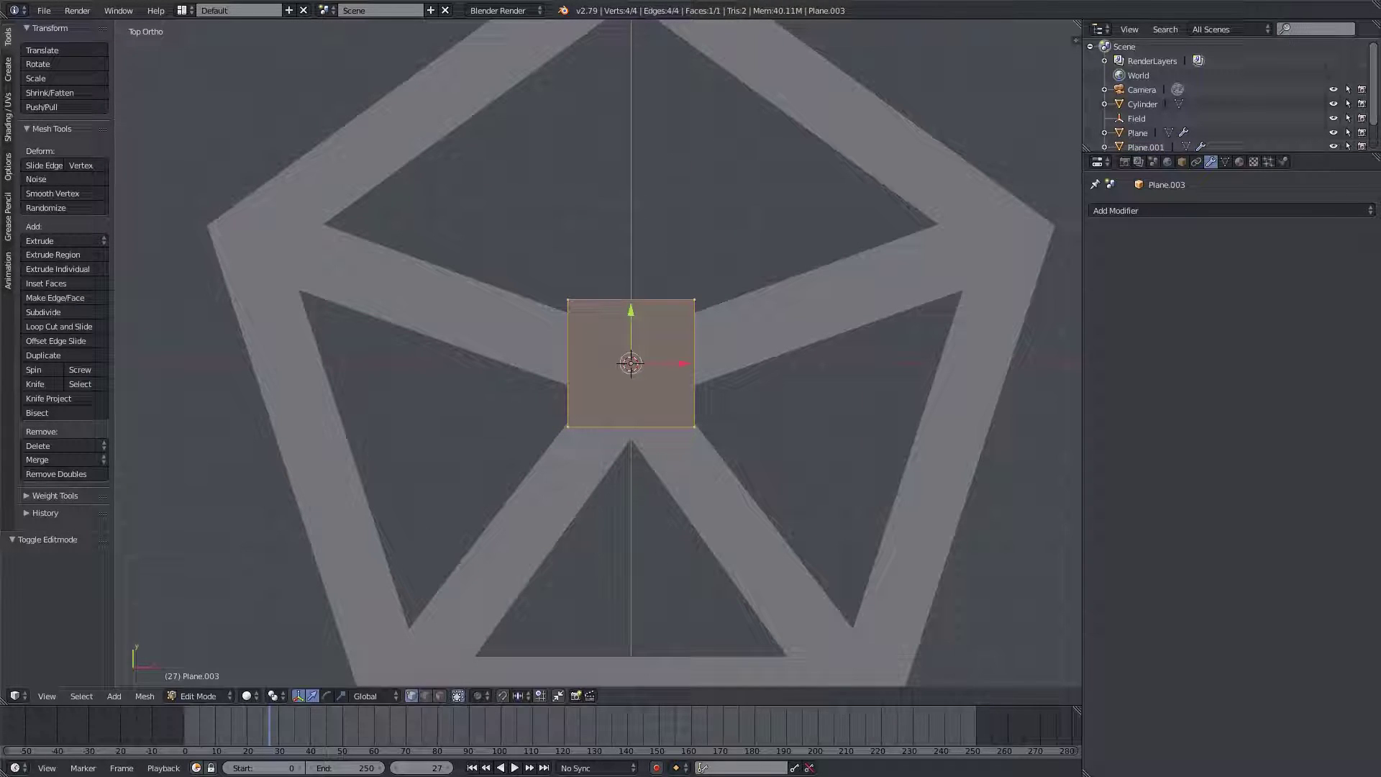
pyautogui.keyDown('shift'); pyautogui.moveTo(633, 295); pyautogui.dragTo(624, 393, button='middle'); pyautogui.keyUp('shift')
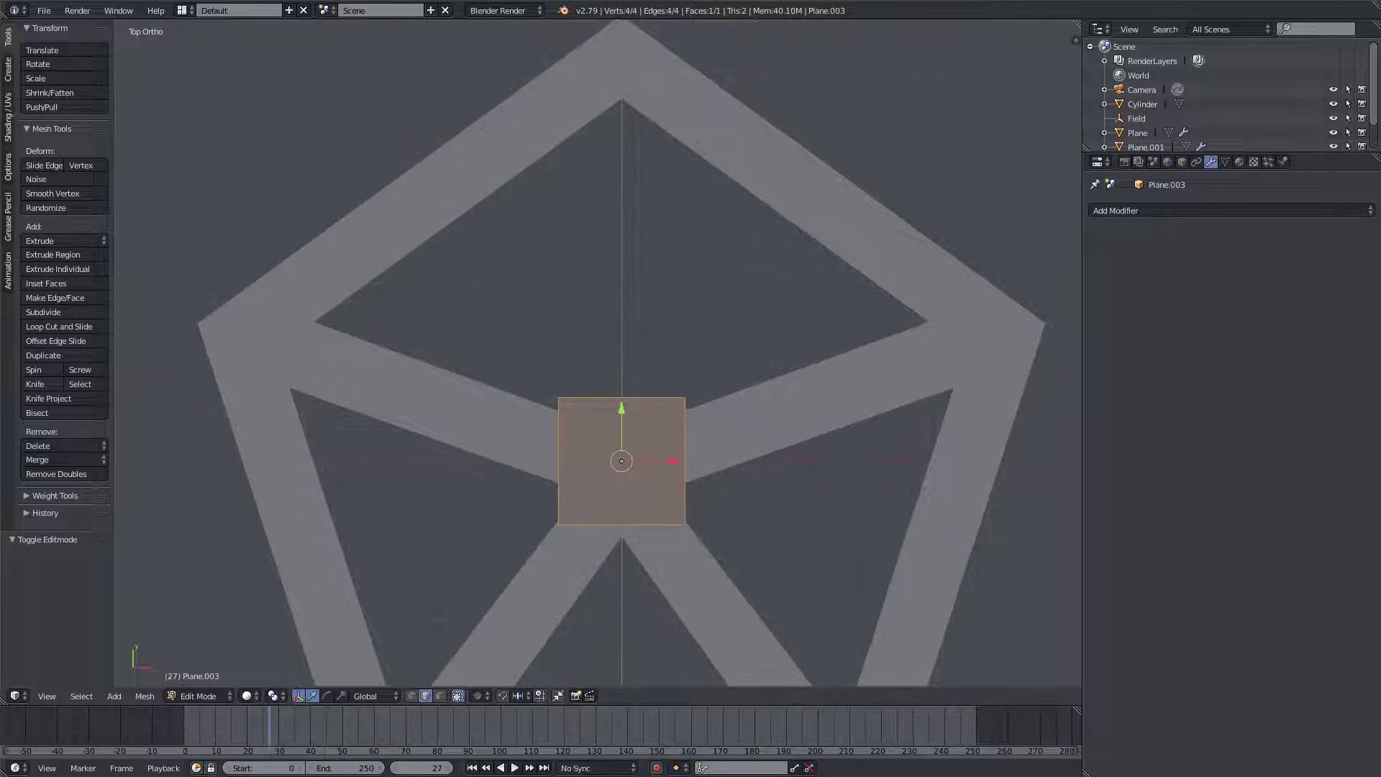
pyautogui.rightClick(623, 396)
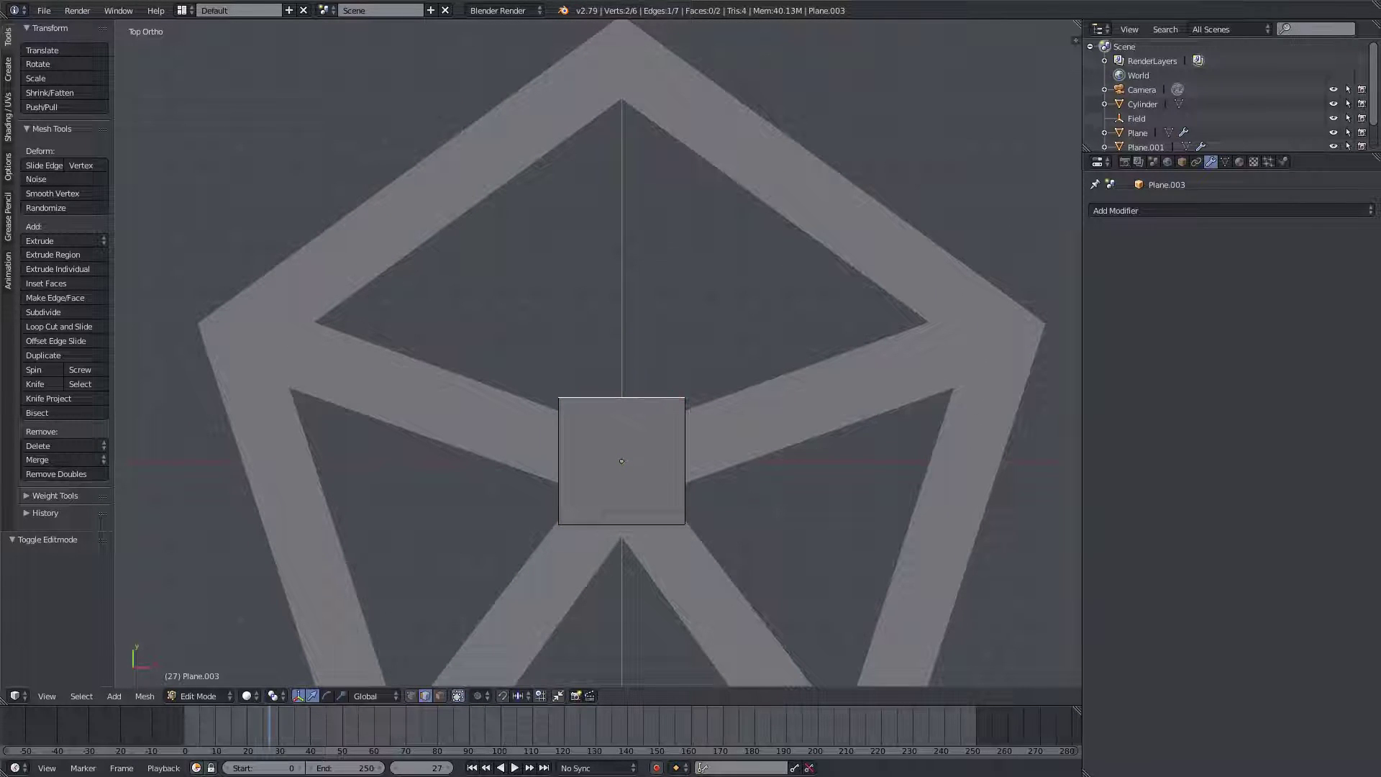
pyautogui.press('e')
pyautogui.press('Escape')
pyautogui.press('s')
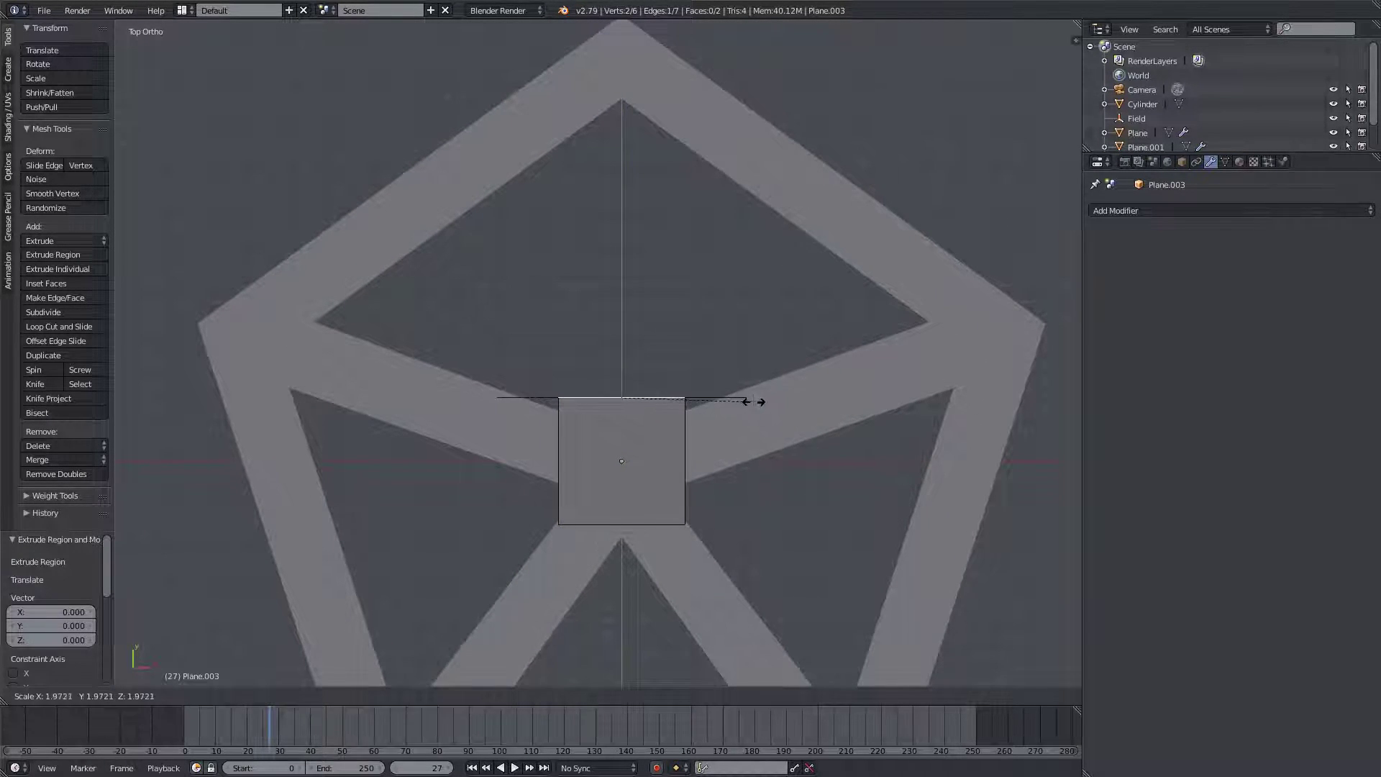
pyautogui.click(731, 404)
pyautogui.press('g')
pyautogui.press('y')
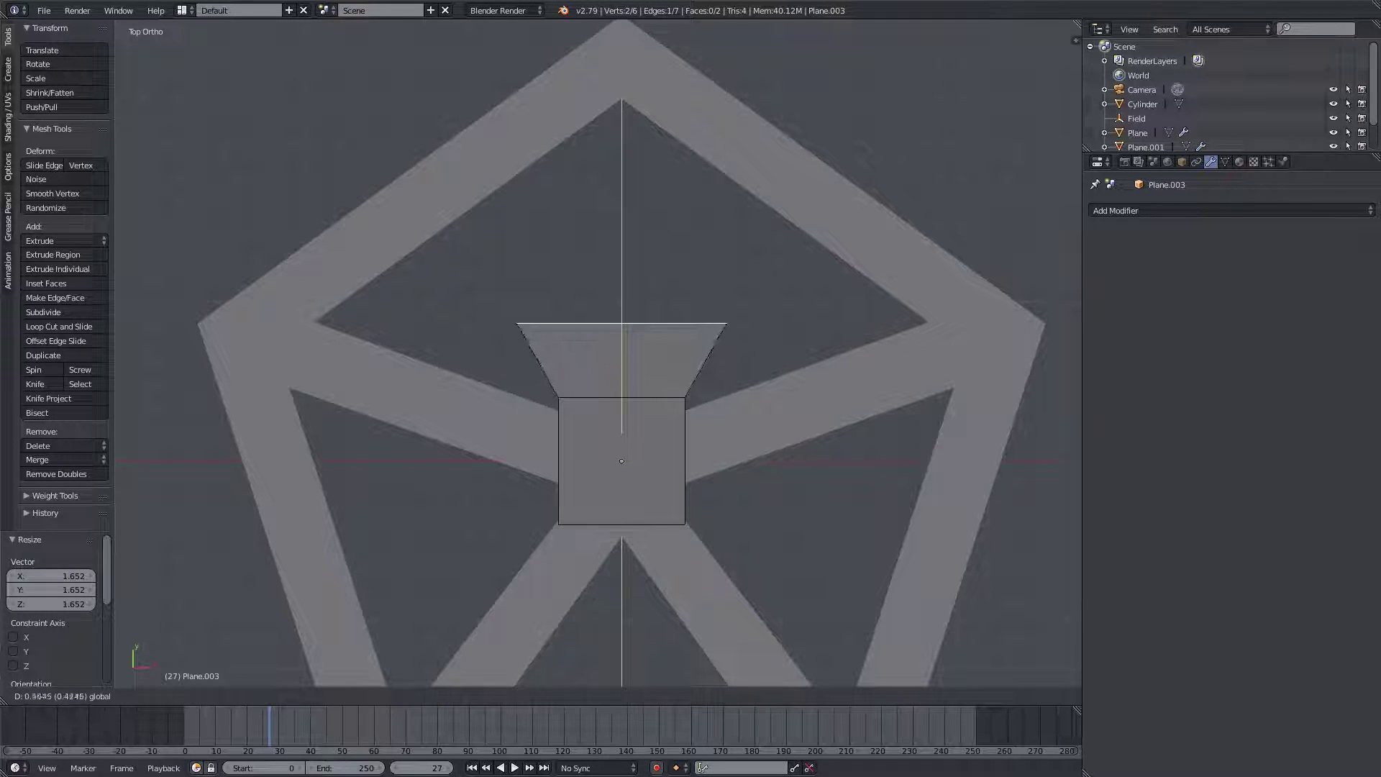
pyautogui.click(730, 314)
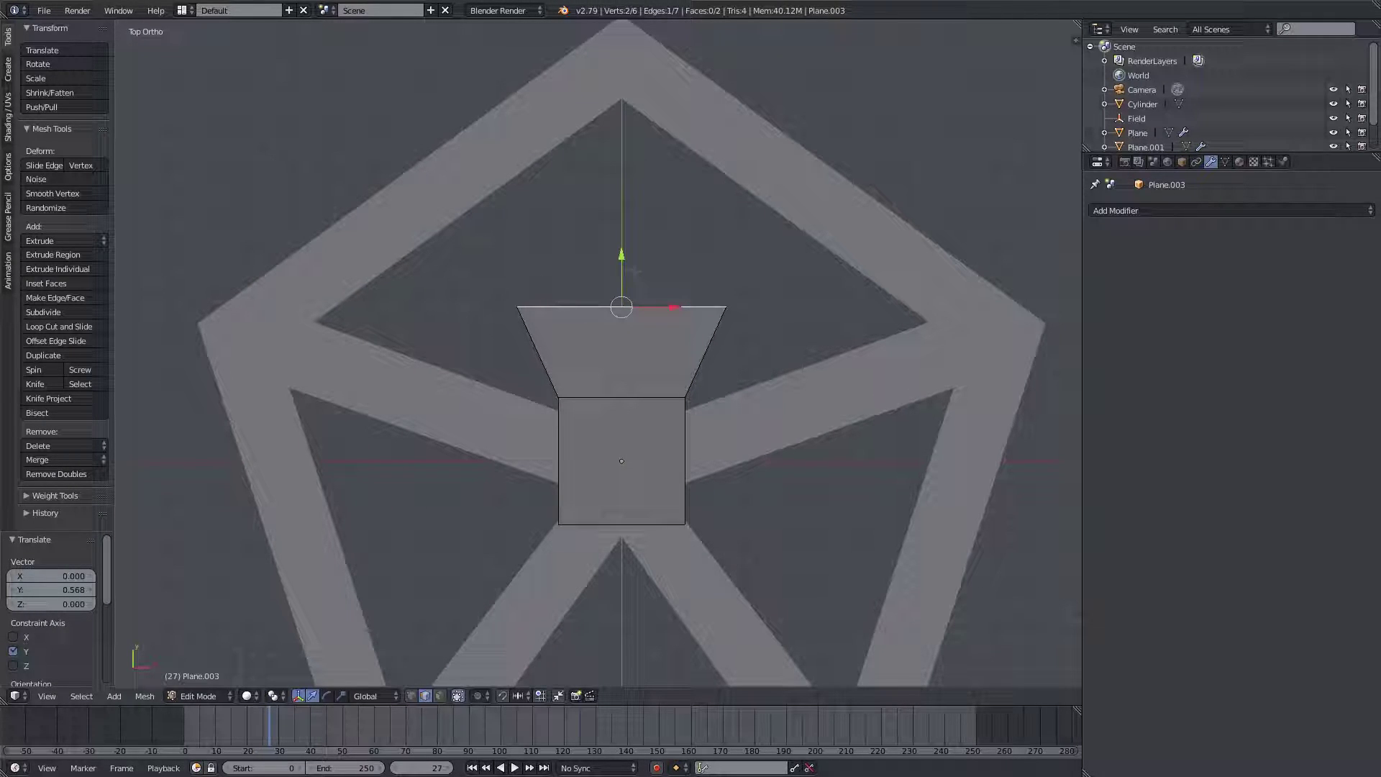
# - Extrude the widened upper edge 0.501 along Y and scale the new edge by 0.532 to taper the shape inward
pyautogui.press('e')
pyautogui.press('y')
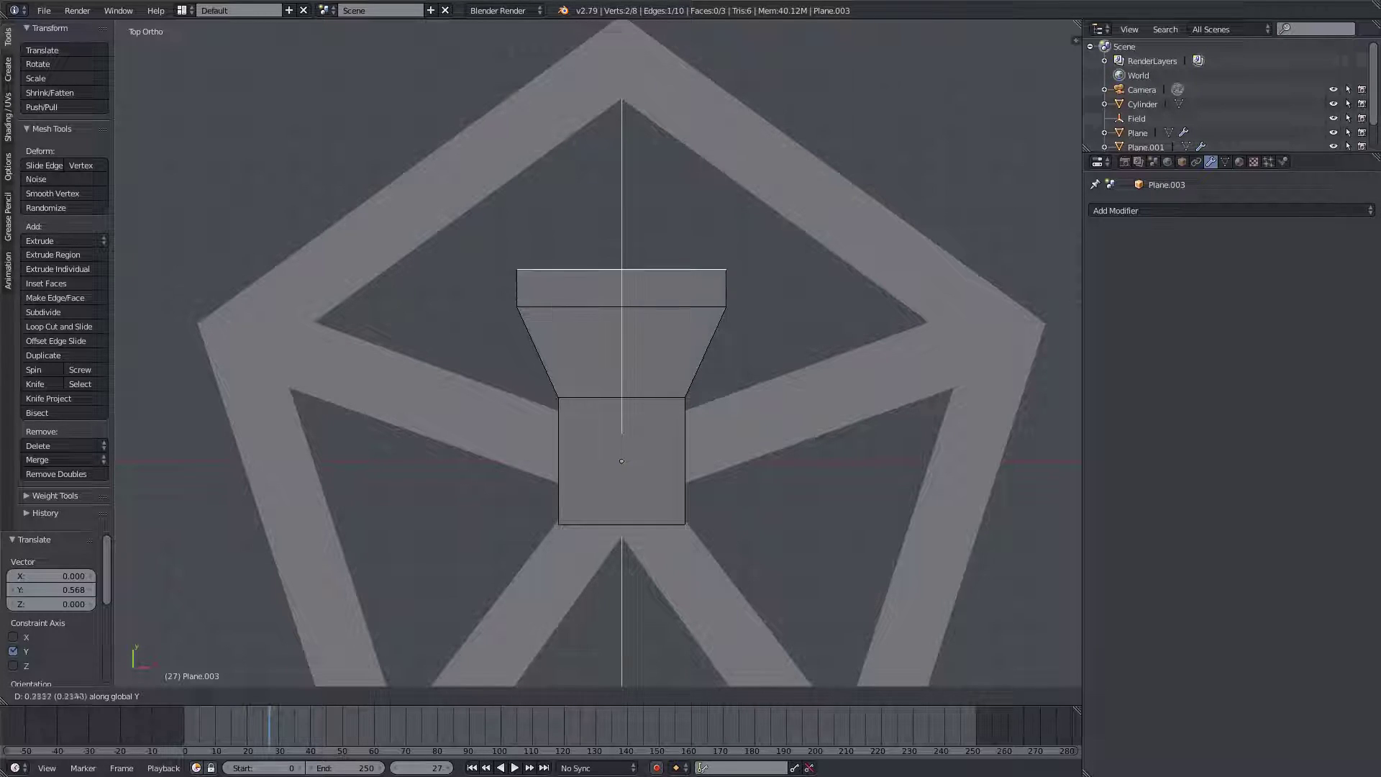
pyautogui.press('Return')
pyautogui.press('s')
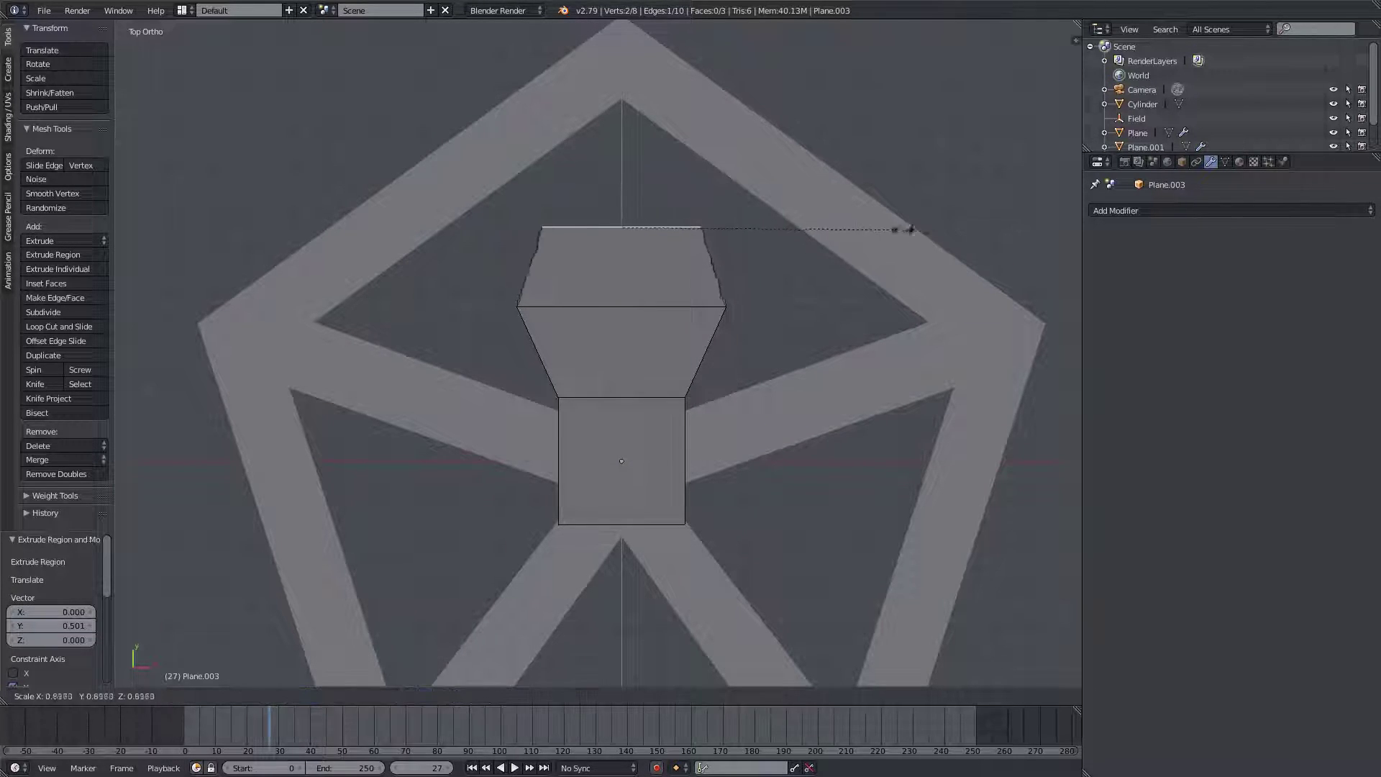
pyautogui.click(820, 245)
# - Extrude the top edge 0.695 along Y, scale it by 0.342 into a narrow tip, and lower it slightly along Y
pyautogui.press('e')
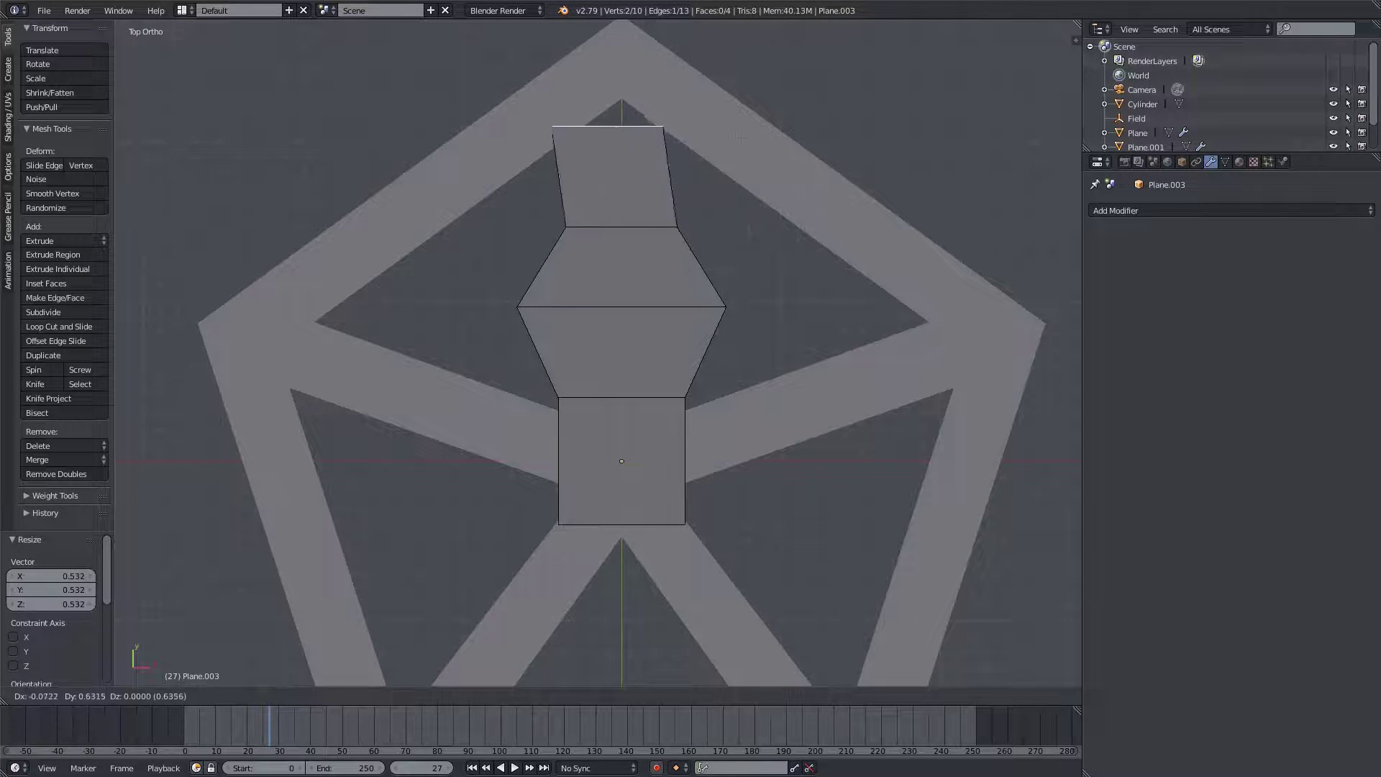
pyautogui.press('y')
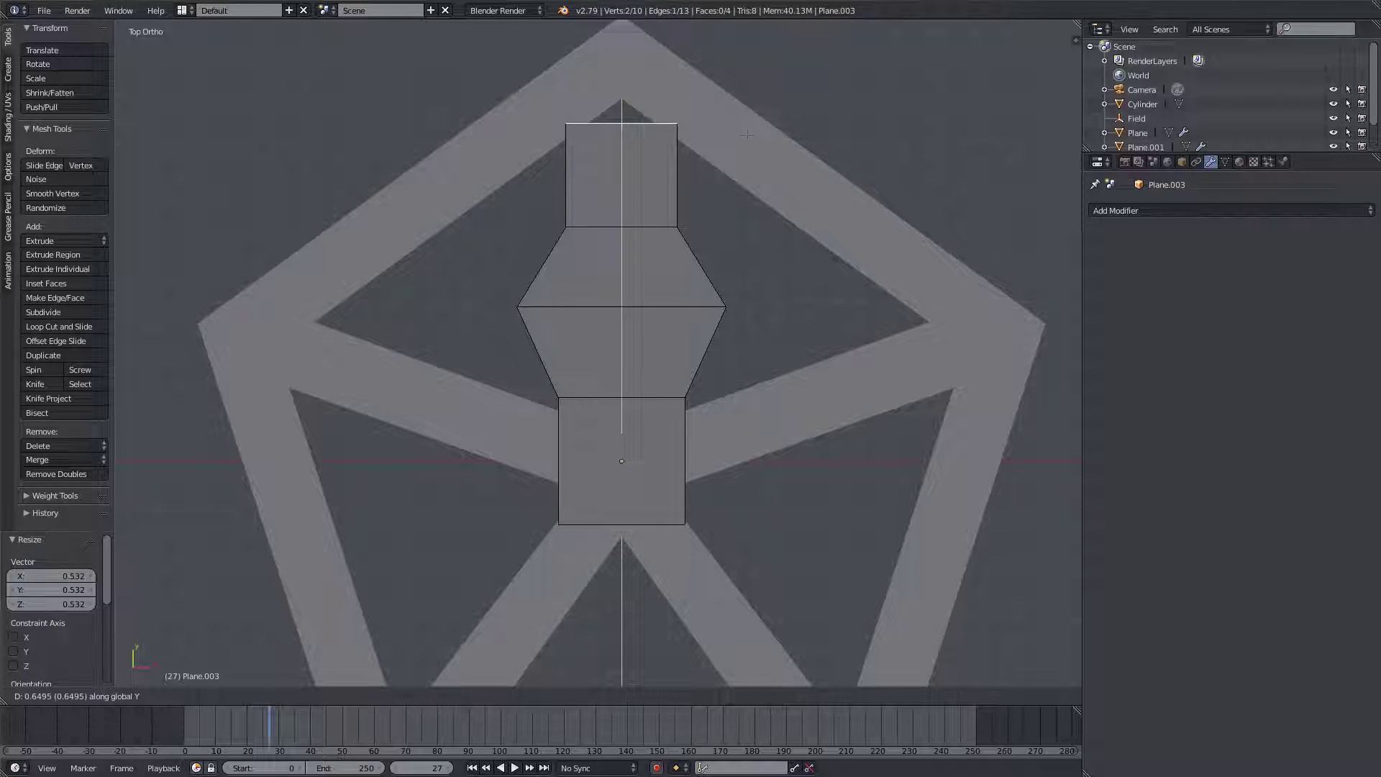
pyautogui.press('Return')
pyautogui.press('s')
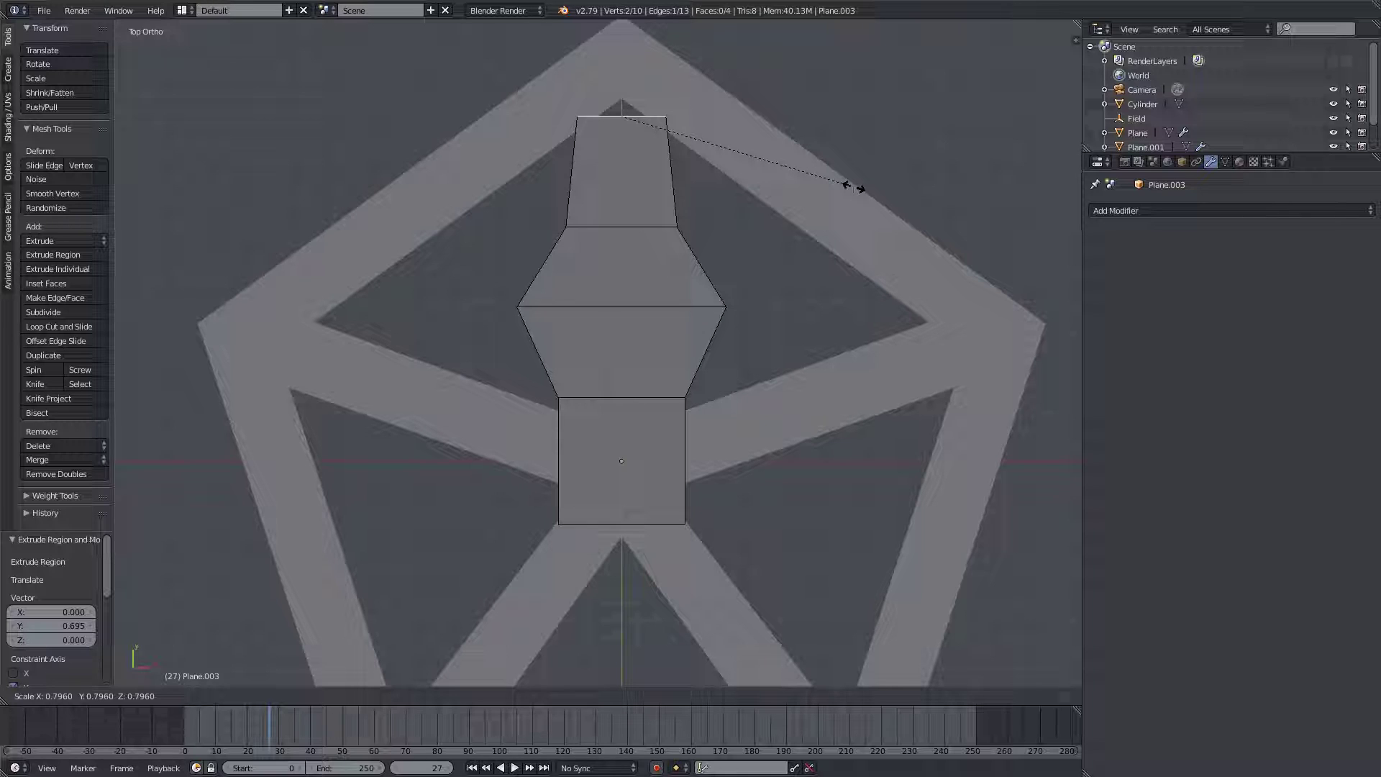
pyautogui.click(715, 154)
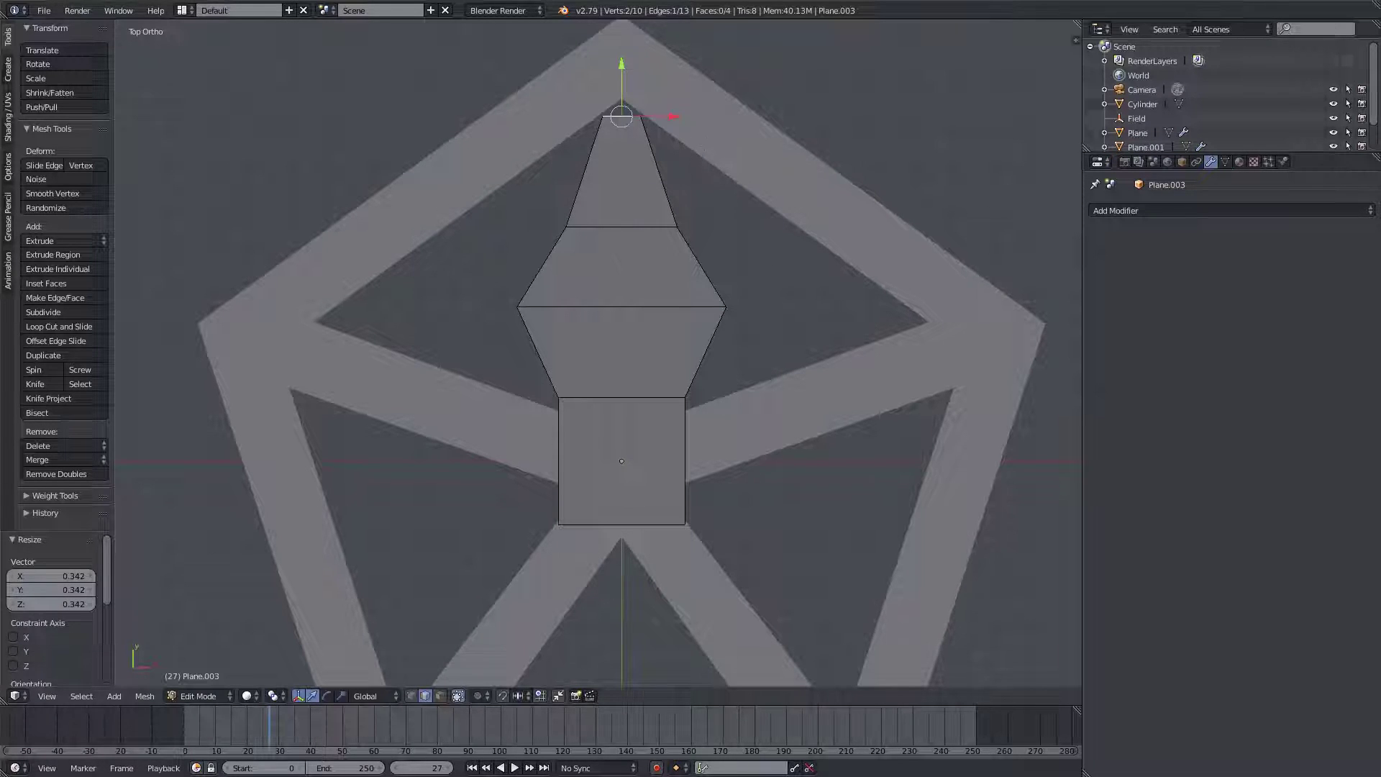
pyautogui.press('g')
pyautogui.press('y')
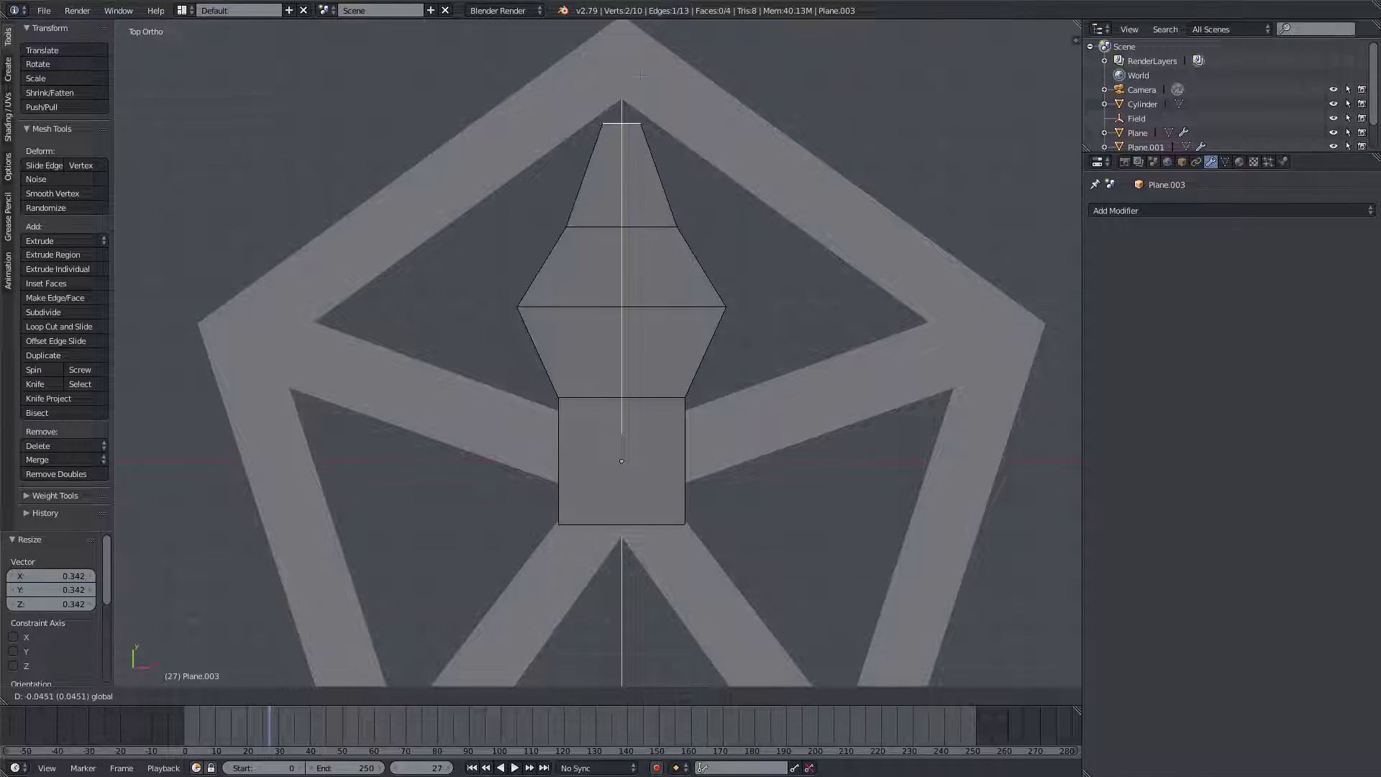